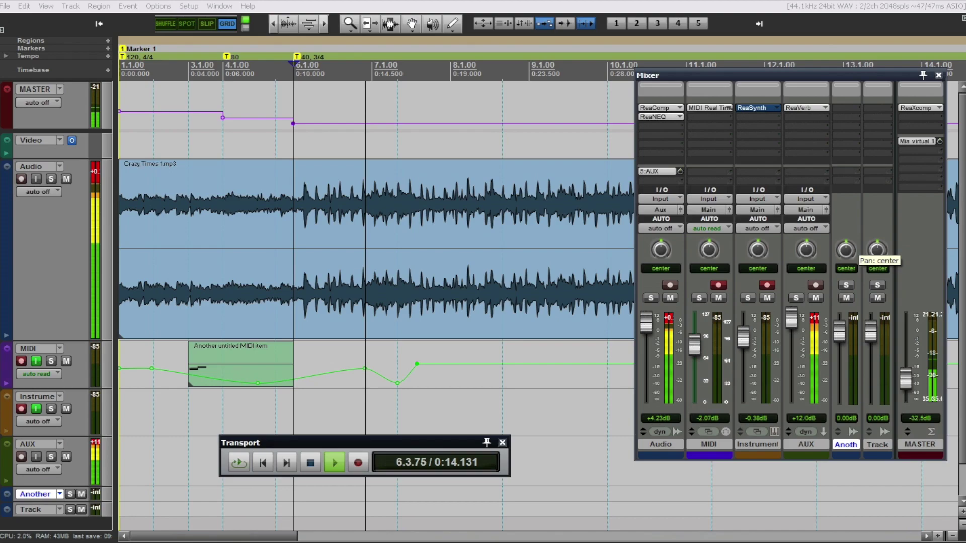
# - Copy the Pro Tools theme link for PT9wALTERED.zip from the notes and open it in Chrome
pyautogui.moveTo(464, 56); pyautogui.dragTo(6, 56)
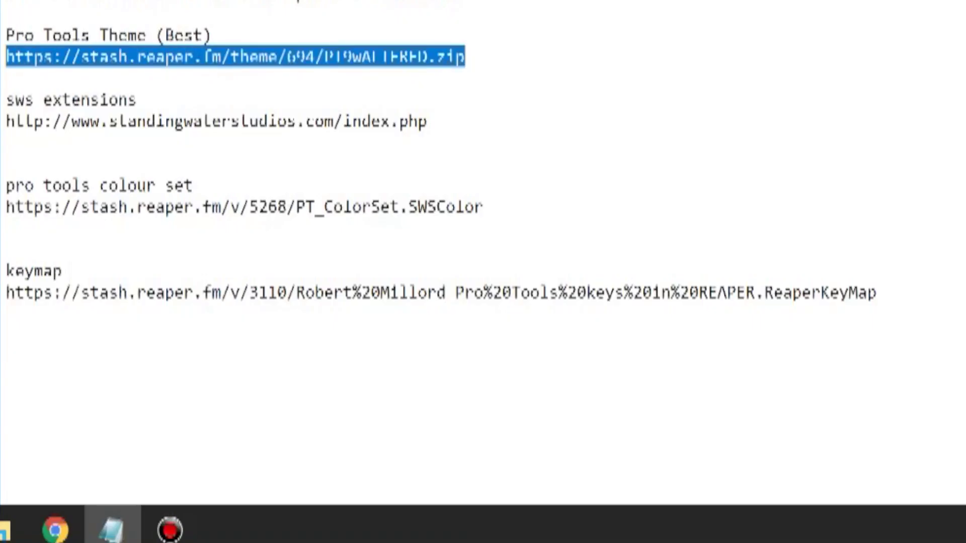
pyautogui.rightClick(72, 51)
pyautogui.click(116, 120)
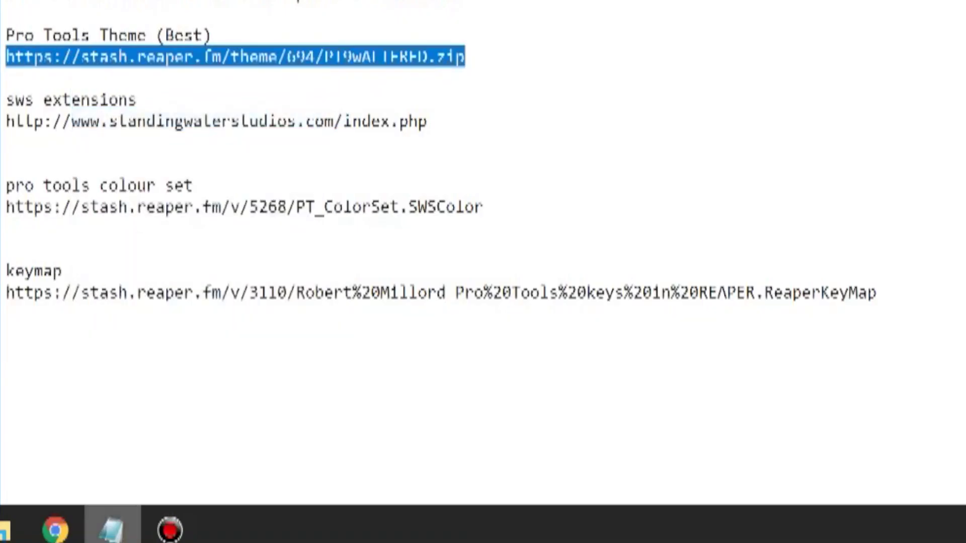
pyautogui.click(55, 529)
pyautogui.rightClick(169, 22)
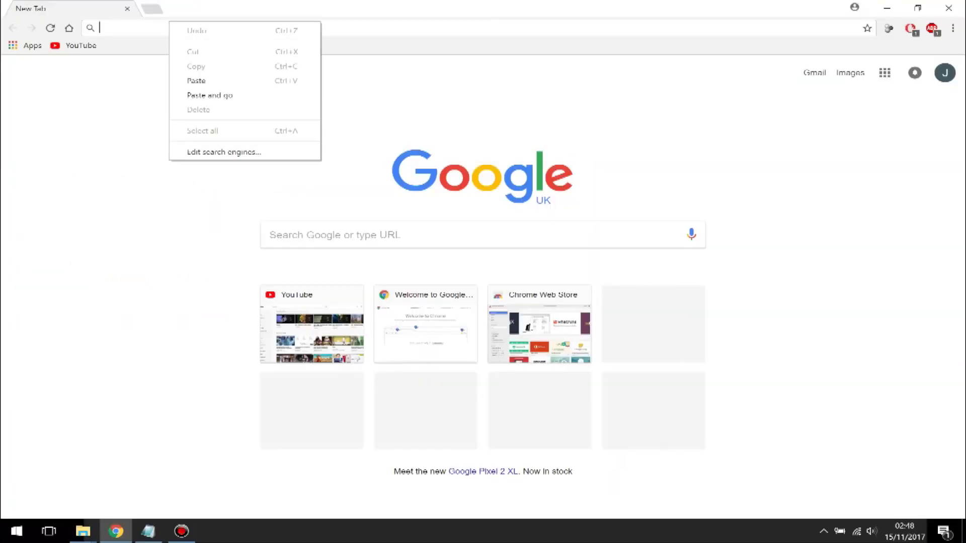
pyautogui.click(199, 80)
pyautogui.press('Return')
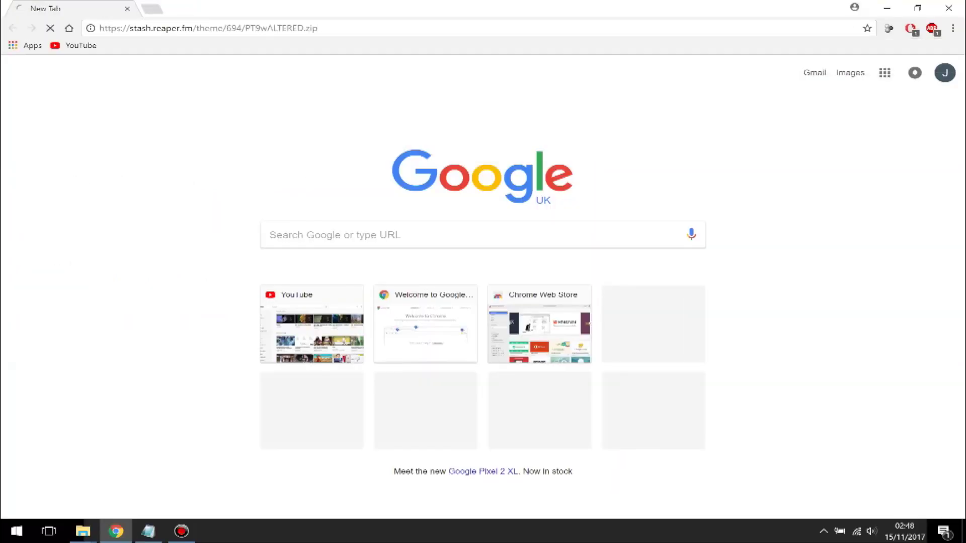
# - Review the theme's install instructions and download PT9wALTERED.zip from its REAPER stash page
pyautogui.scroll(-2, 478, 287)
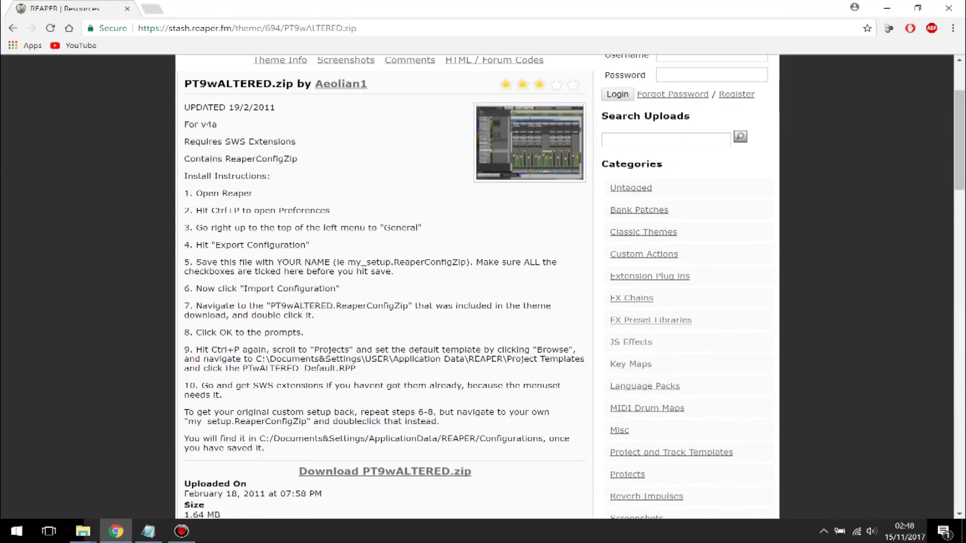
pyautogui.scroll(2, 478, 287)
pyautogui.scroll(-4, 477, 287)
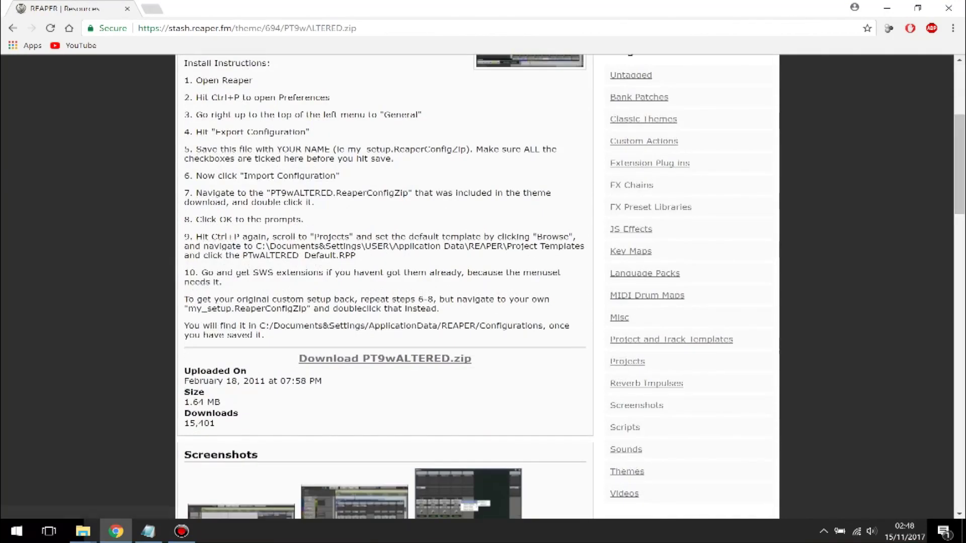
pyautogui.click(385, 358)
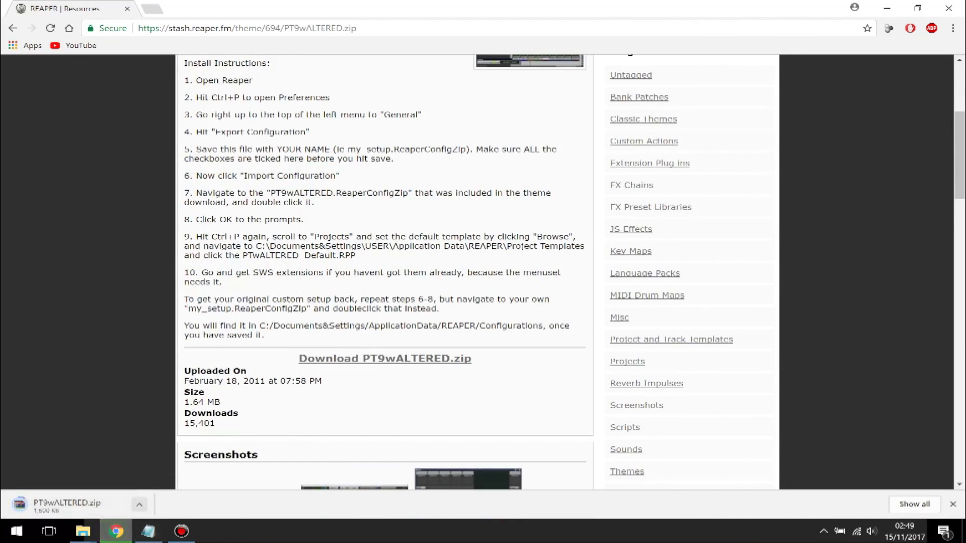
# - Examine the contents of the downloaded PT9wALTERED.zip, locating PT9wALTERED.ReaperConfigZip, and close the archive
pyautogui.click(71, 505)
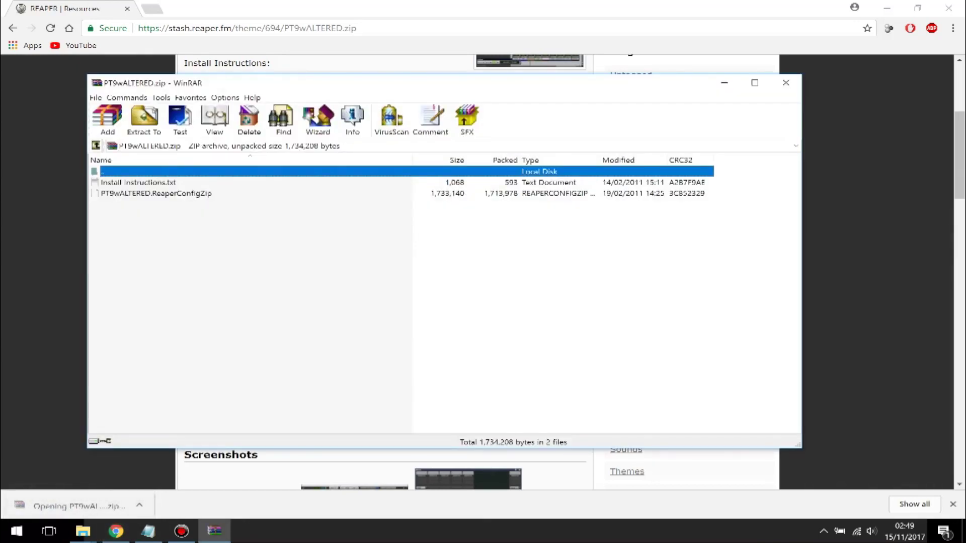
pyautogui.click(156, 194)
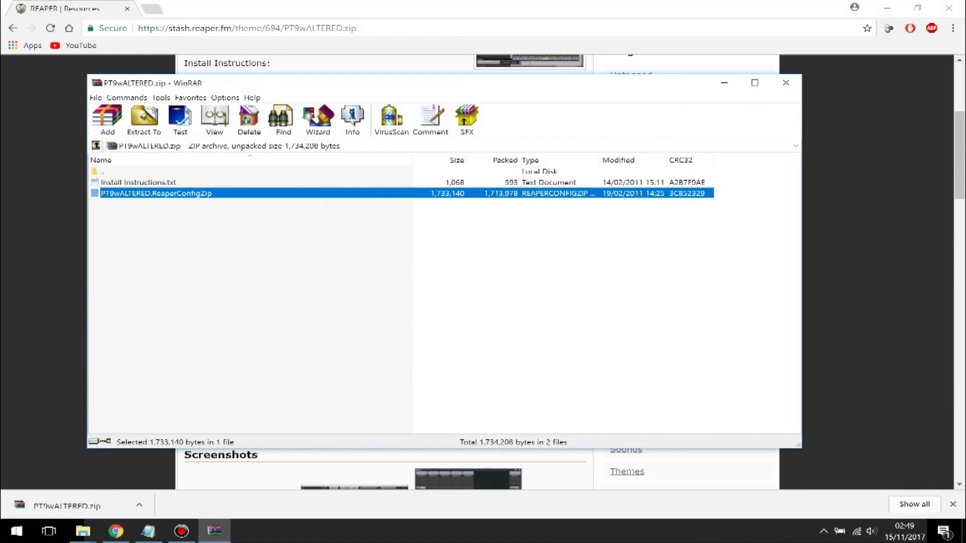
pyautogui.click(786, 83)
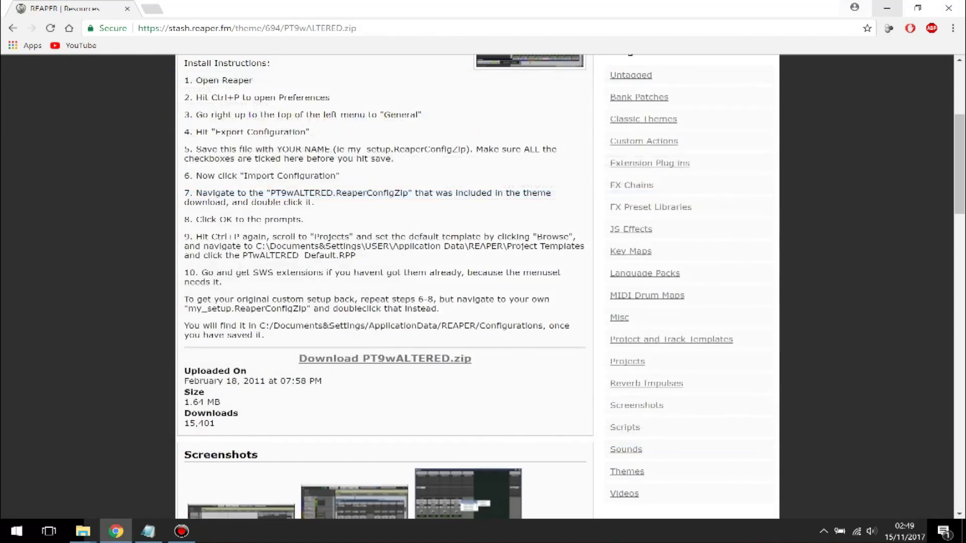
# - Minimize the browser and open the Best Pro Tools Theme For Reaper folder in Downloads, selecting PT9wALTERED.ReaperConfigZip
pyautogui.click(886, 8)
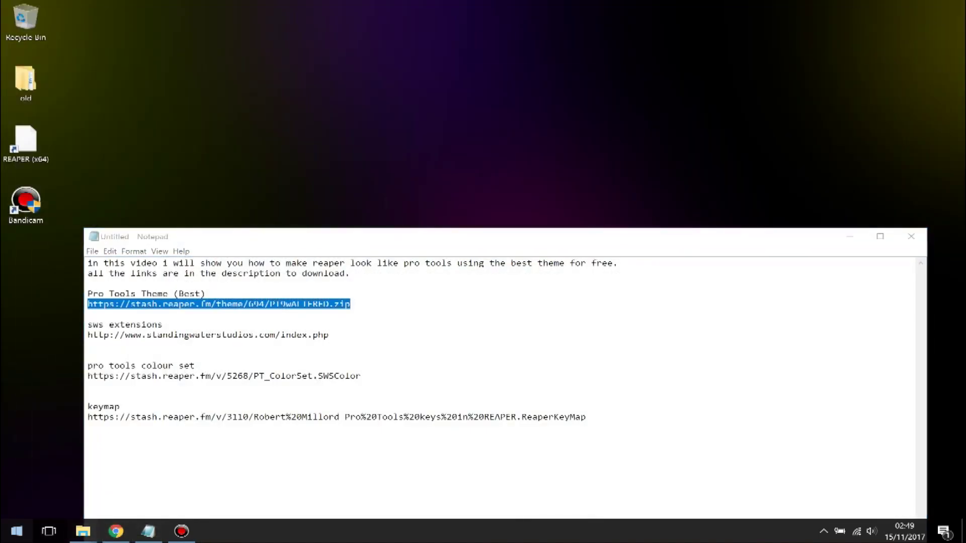
pyautogui.click(17, 531)
pyautogui.rightClick(106, 220)
pyautogui.click(126, 224)
pyautogui.doubleClick(155, 166)
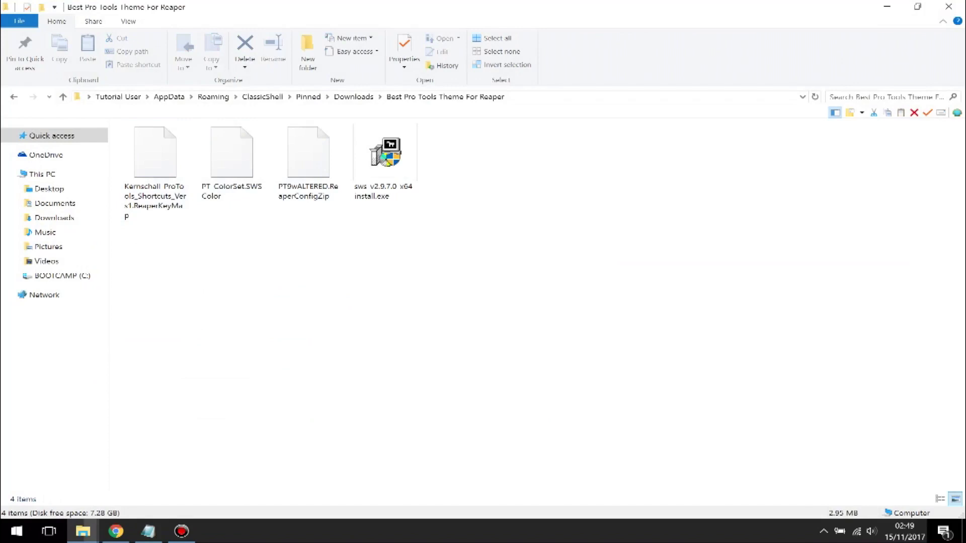
pyautogui.moveTo(178, 232); pyautogui.dragTo(288, 192)
pyautogui.press('Escape')
pyautogui.click(308, 162)
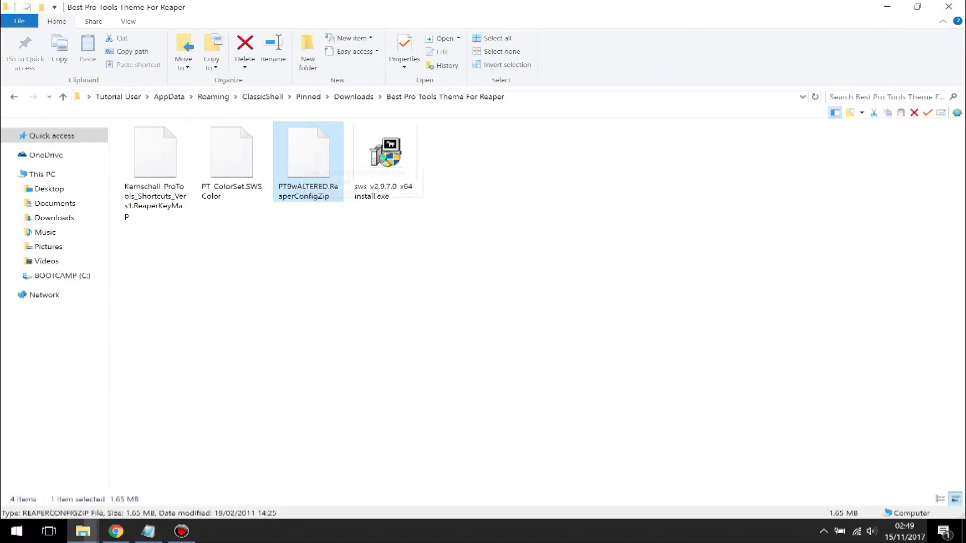
# - Launch REAPER (x64) from the desktop and minimize its window
pyautogui.press('Escape')
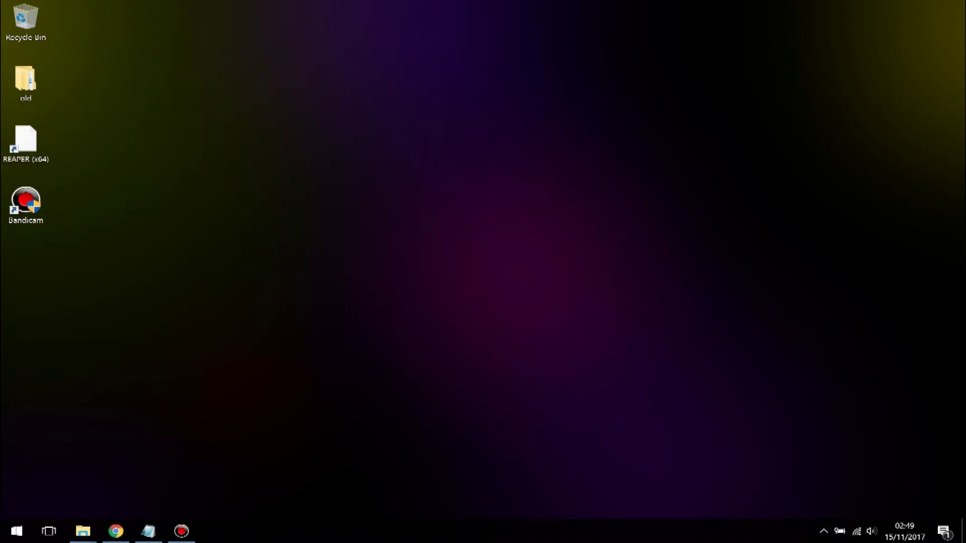
pyautogui.doubleClick(25, 143)
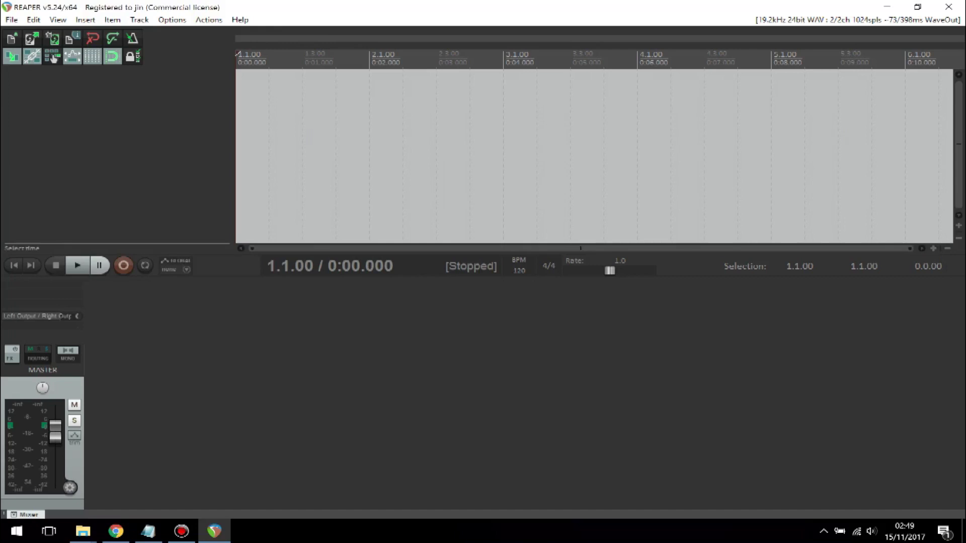
pyautogui.click(215, 531)
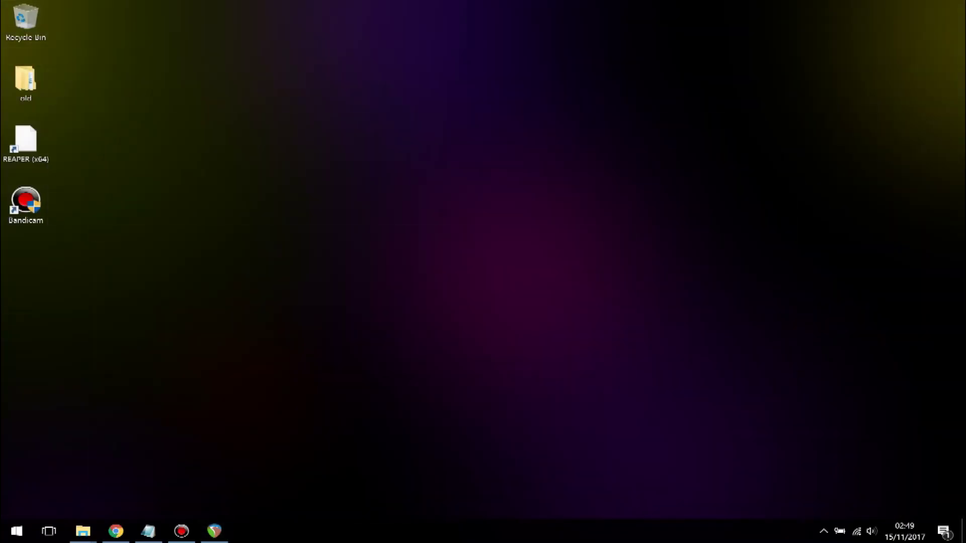
# - Copy the PT9wALTERED.ReaperConfigZip file from the Best Pro Tools Theme For Reaper folder
pyautogui.moveTo(83, 531)
pyautogui.click(362, 471)
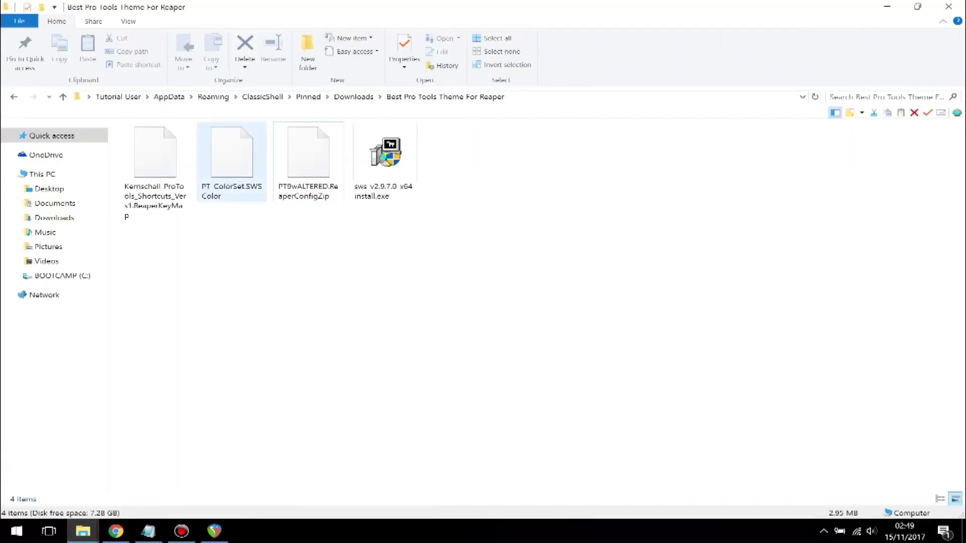
pyautogui.click(231, 161)
pyautogui.click(308, 161)
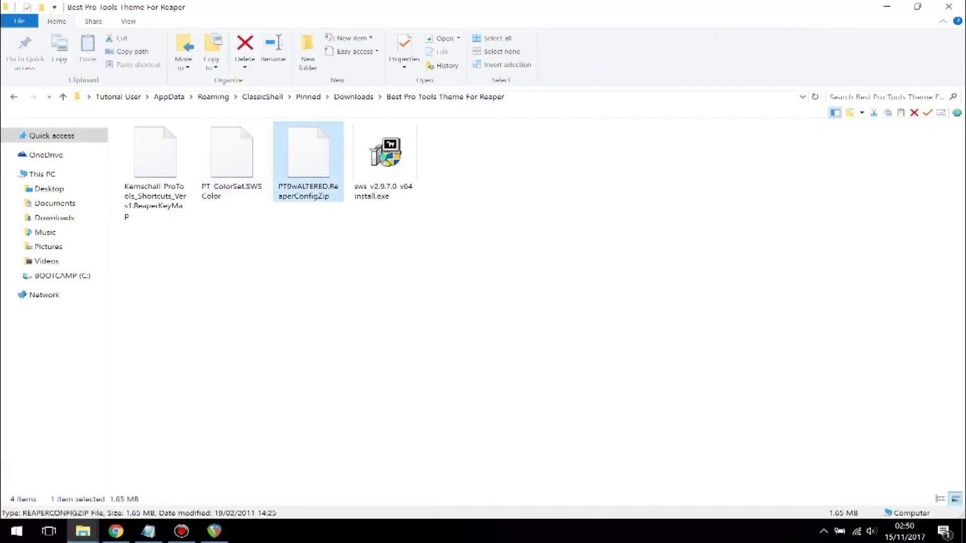
pyautogui.rightClick(308, 156)
pyautogui.click(342, 336)
# - Open the REAPER (x64) program folder through the desktop shortcut's file location
pyautogui.press('super+d')
pyautogui.rightClick(33, 147)
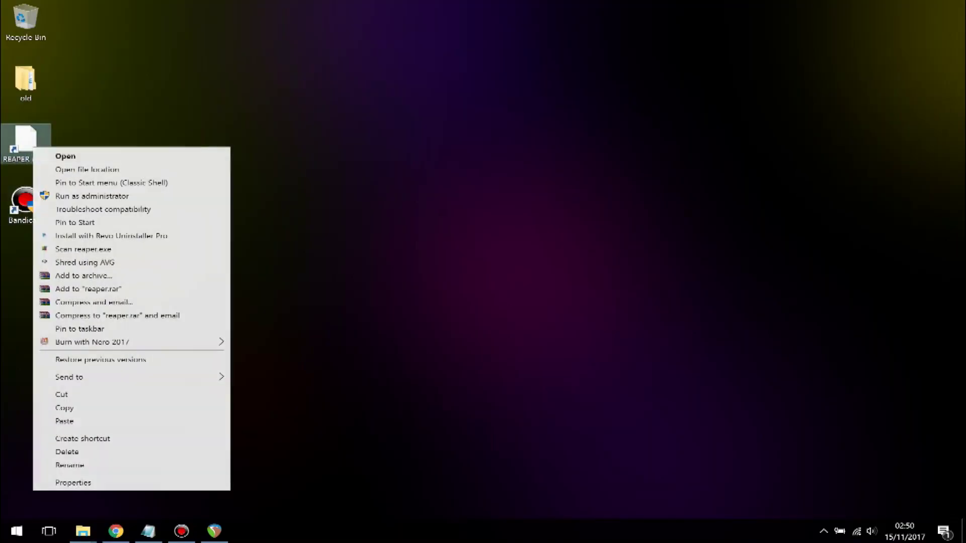
pyautogui.click(86, 169)
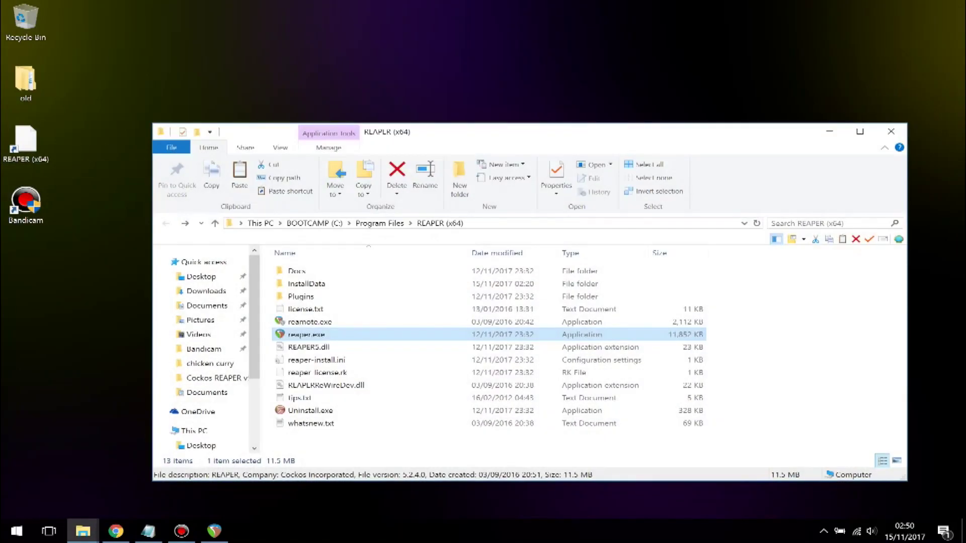
pyautogui.rightClick(30, 134)
pyautogui.press('Escape')
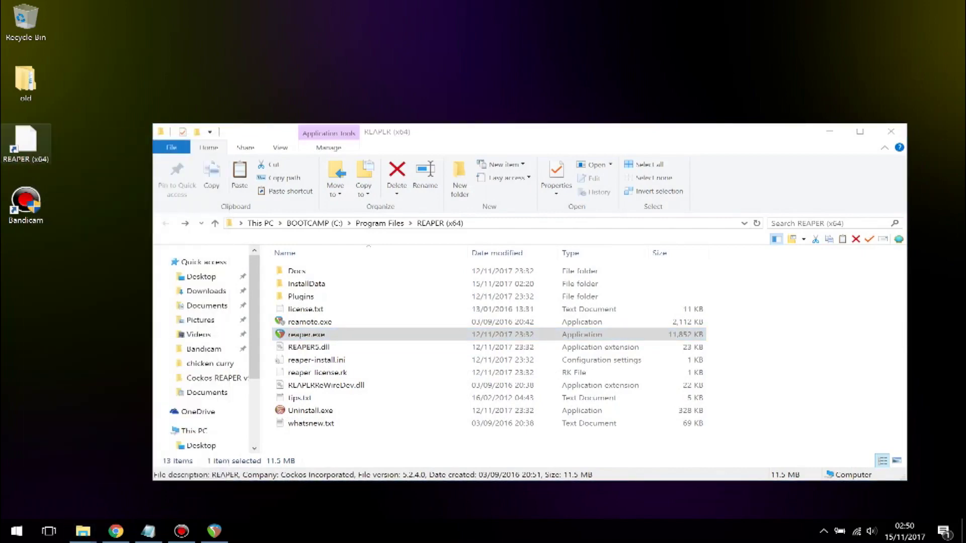
pyautogui.rightClick(25, 136)
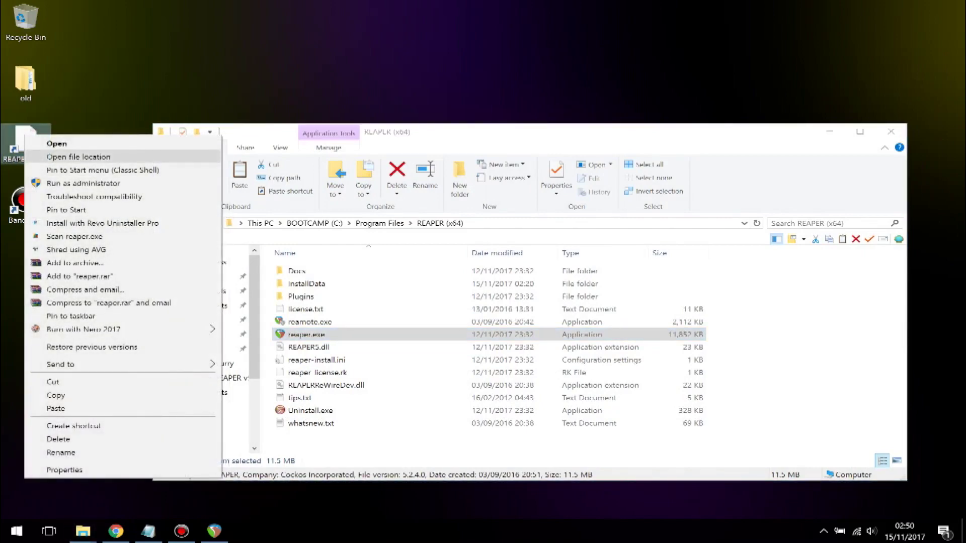
pyautogui.click(79, 157)
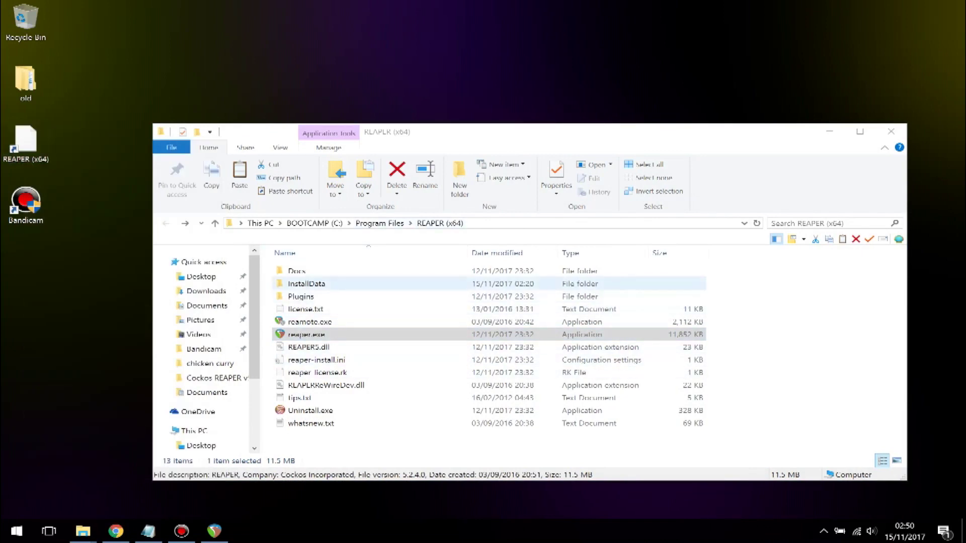
# - Paste PT9wALTERED.ReaperConfigZip into the InstallData\ColorThemes folder with administrator permission and close the folder window
pyautogui.doubleClick(307, 283)
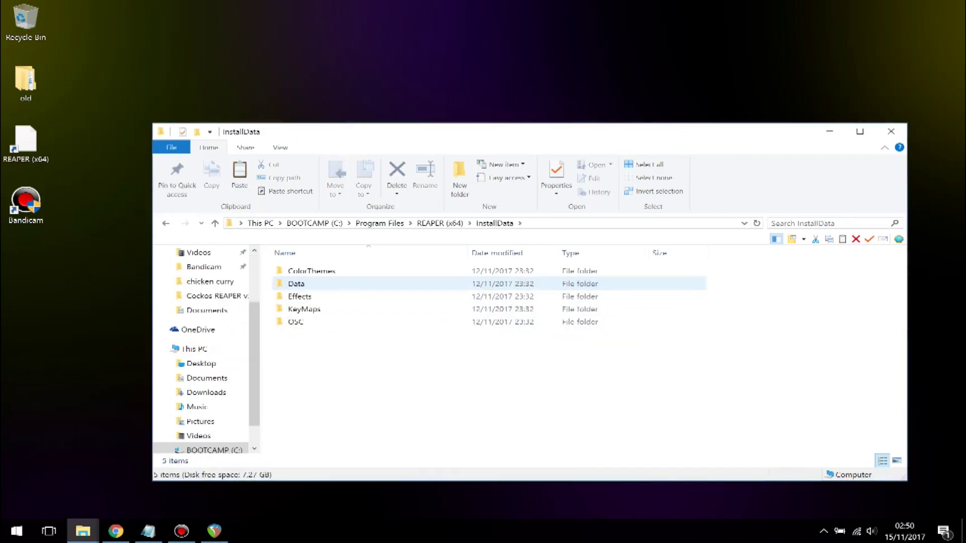
pyautogui.doubleClick(307, 270)
pyautogui.rightClick(330, 311)
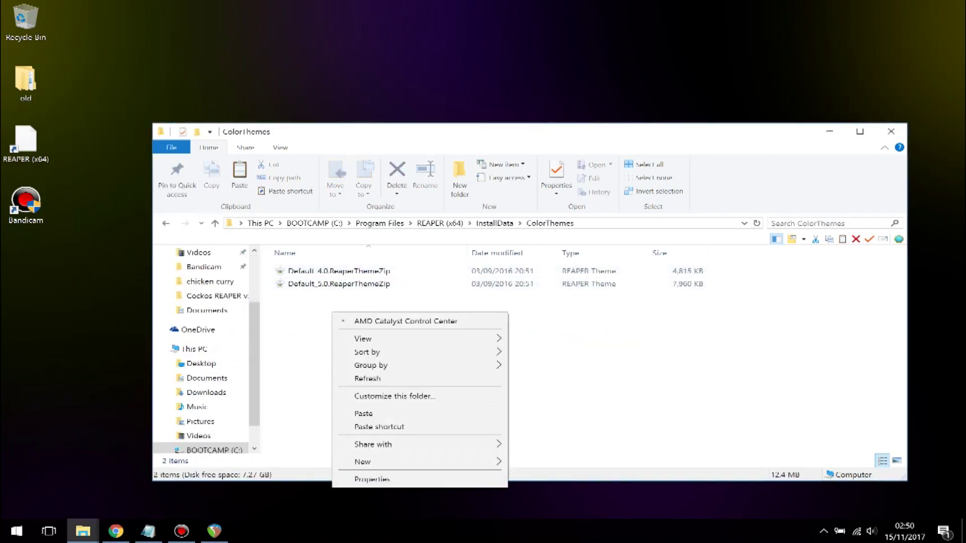
pyautogui.click(359, 412)
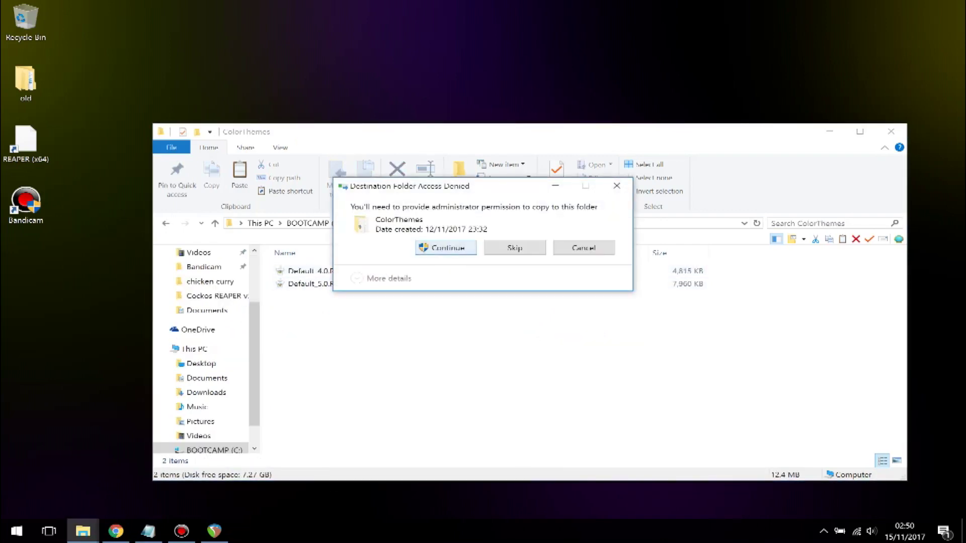
pyautogui.click(445, 247)
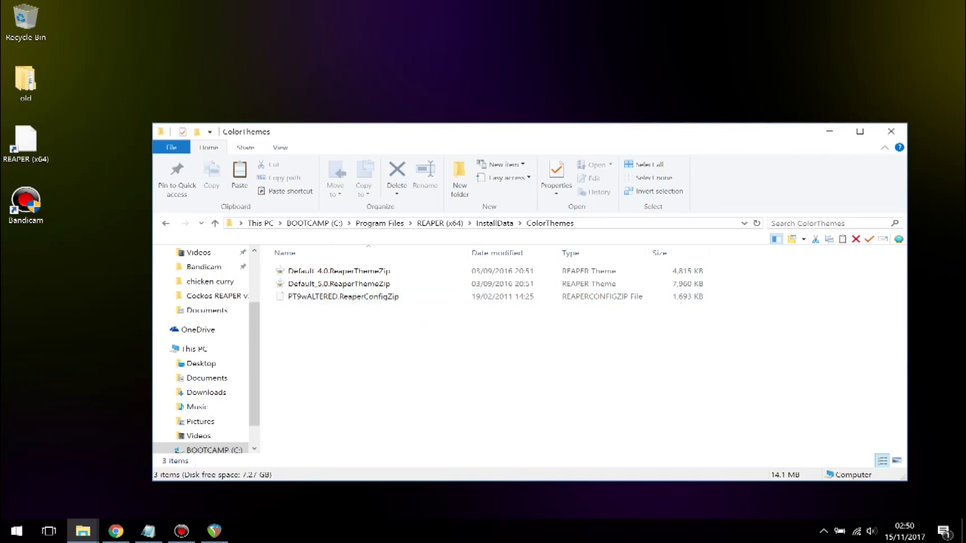
pyautogui.click(891, 131)
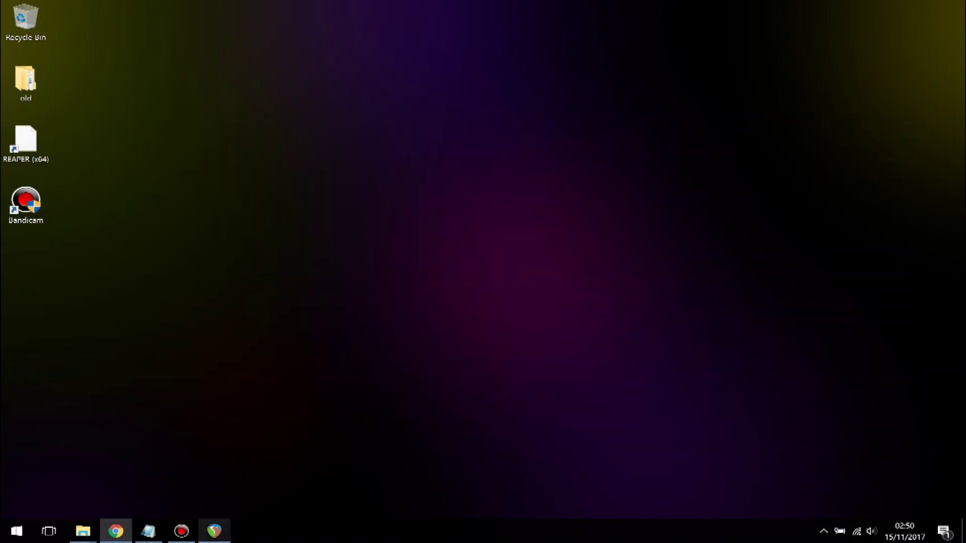
# - Switch to REAPER and start a configuration export from the General preferences
pyautogui.click(215, 531)
pyautogui.click(172, 20)
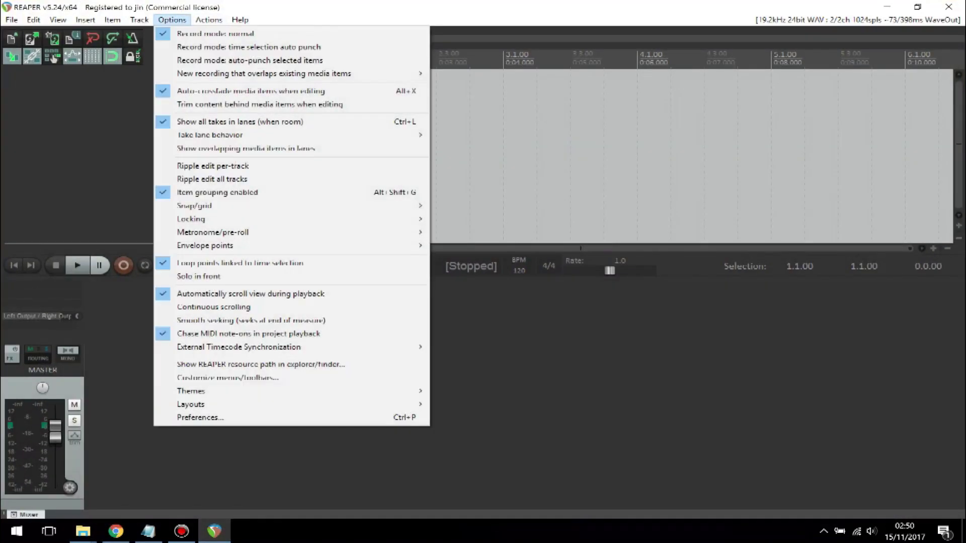
pyautogui.click(200, 418)
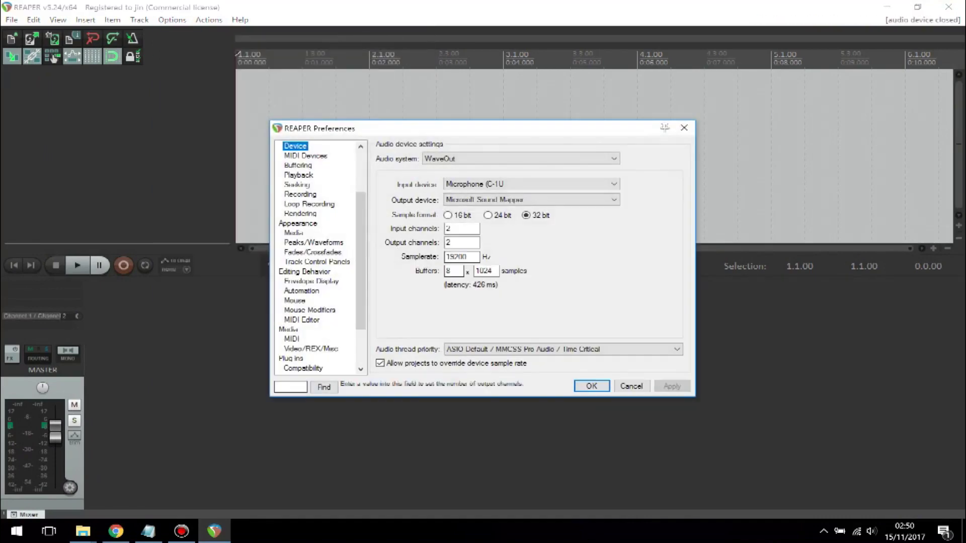
pyautogui.moveTo(361, 237); pyautogui.dragTo(361, 195)
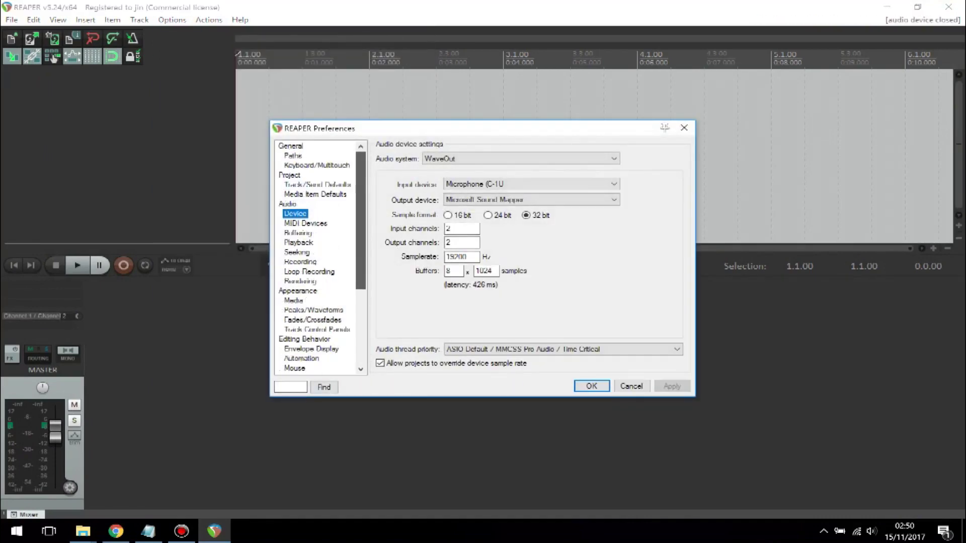
pyautogui.click(291, 146)
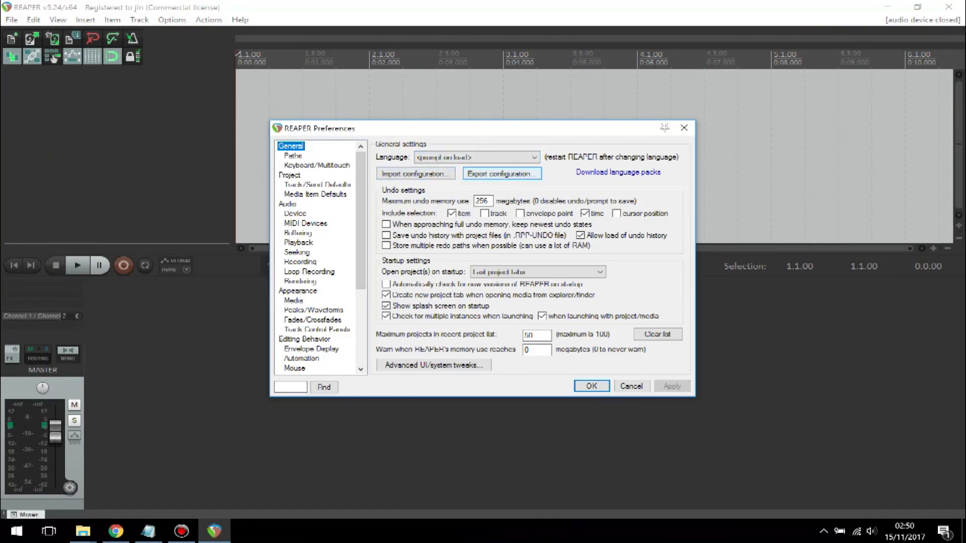
pyautogui.click(501, 173)
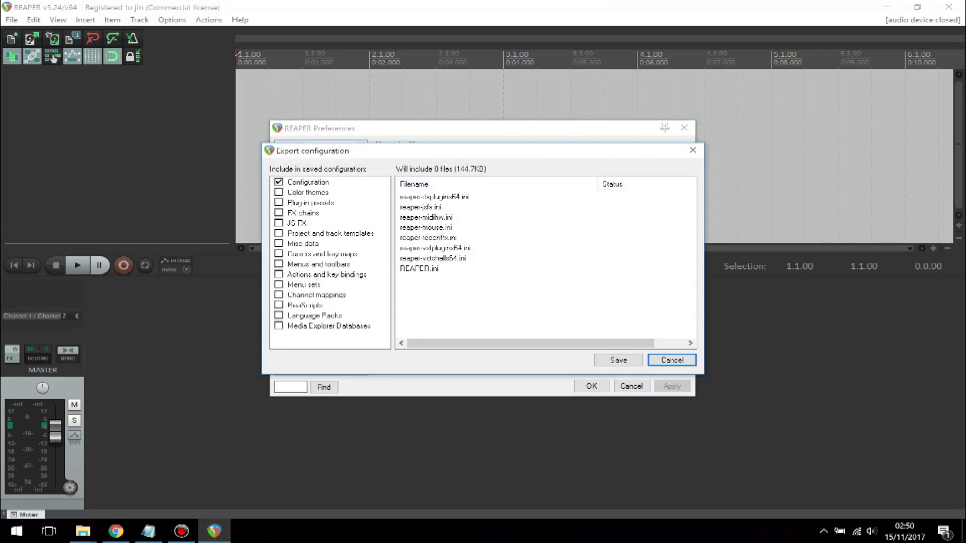
# - Include every category in the exported configuration, from Color themes through Media Explorer Databases
pyautogui.click(278, 192)
pyautogui.click(278, 203)
pyautogui.click(278, 212)
pyautogui.click(278, 222)
pyautogui.click(279, 244)
pyautogui.click(278, 223)
pyautogui.click(278, 234)
pyautogui.click(278, 223)
pyautogui.click(278, 254)
pyautogui.click(278, 264)
pyautogui.click(278, 274)
pyautogui.click(278, 285)
pyautogui.click(278, 295)
pyautogui.click(278, 304)
pyautogui.click(279, 315)
pyautogui.click(278, 325)
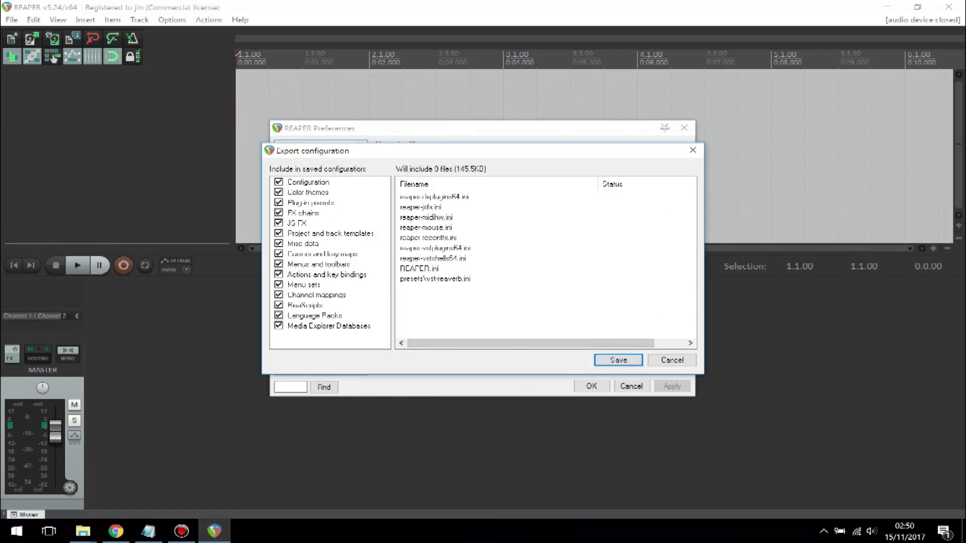
# - Save the configuration export as "original reaper" in the Documents folder and dismiss the completion message
pyautogui.click(618, 360)
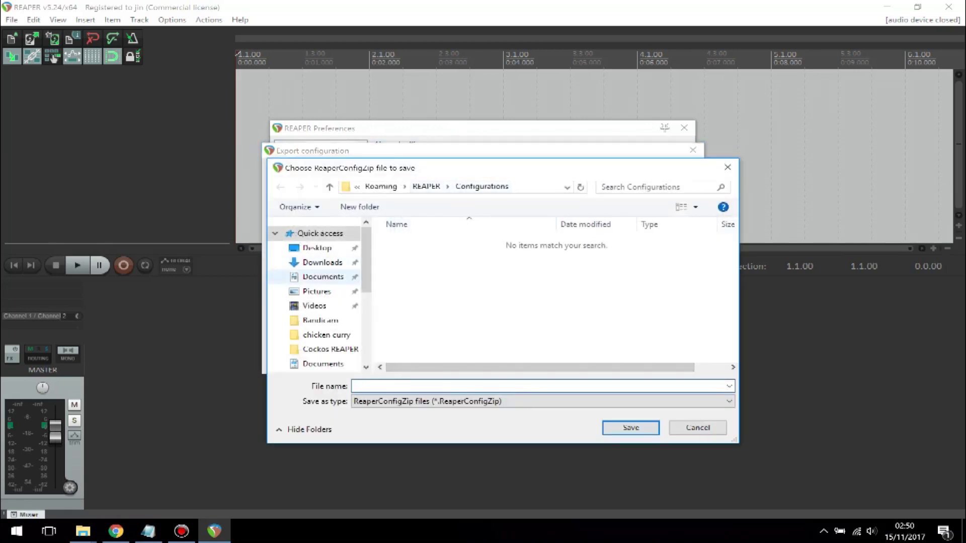
pyautogui.click(322, 277)
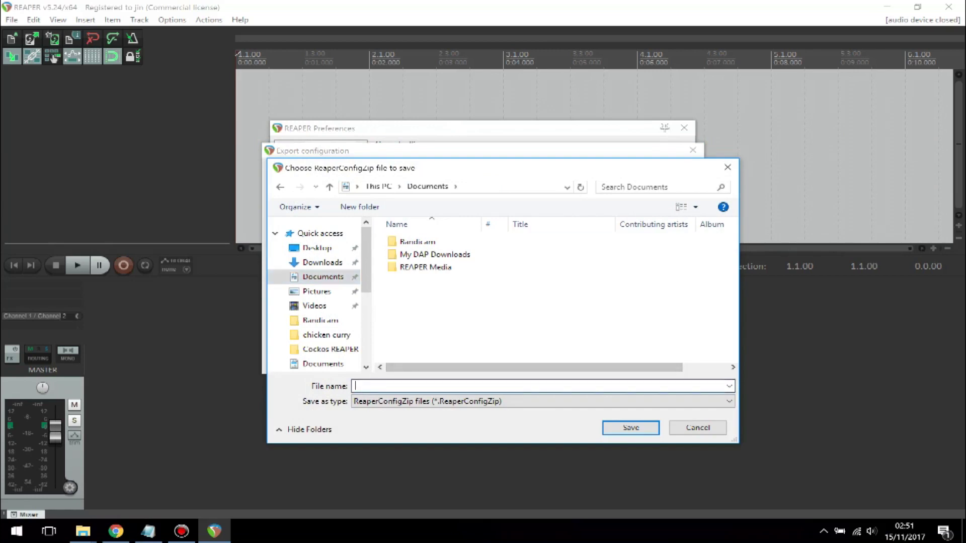
pyautogui.write('original reap')
pyautogui.press('BackSpace')
pyautogui.press('BackSpace')
pyautogui.write('aper')
pyautogui.press('Return')
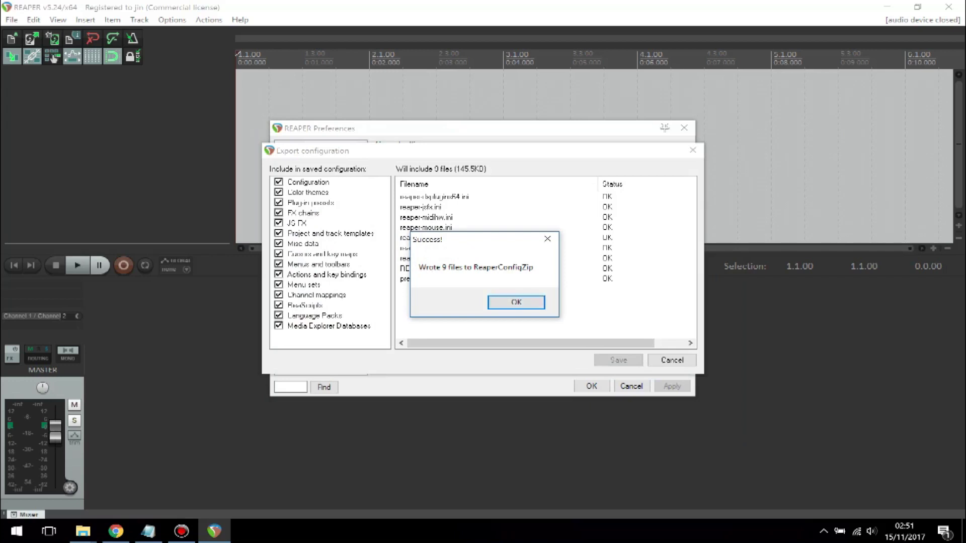
pyautogui.press('Return')
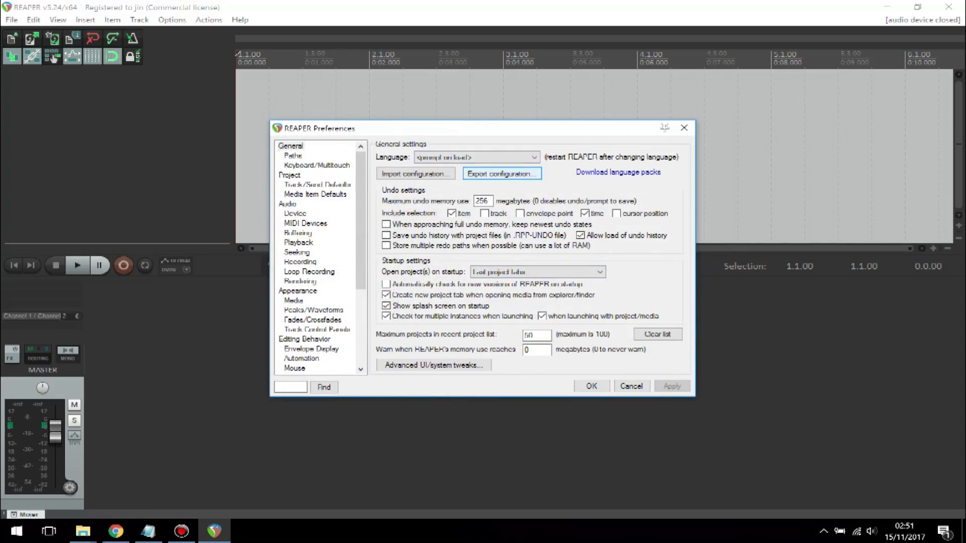
# - Start a configuration import, and open the InstallData\ColorThemes folder through the REAPER (x64) desktop shortcut's file location
pyautogui.moveTo(477, 128); pyautogui.dragTo(476, 134)
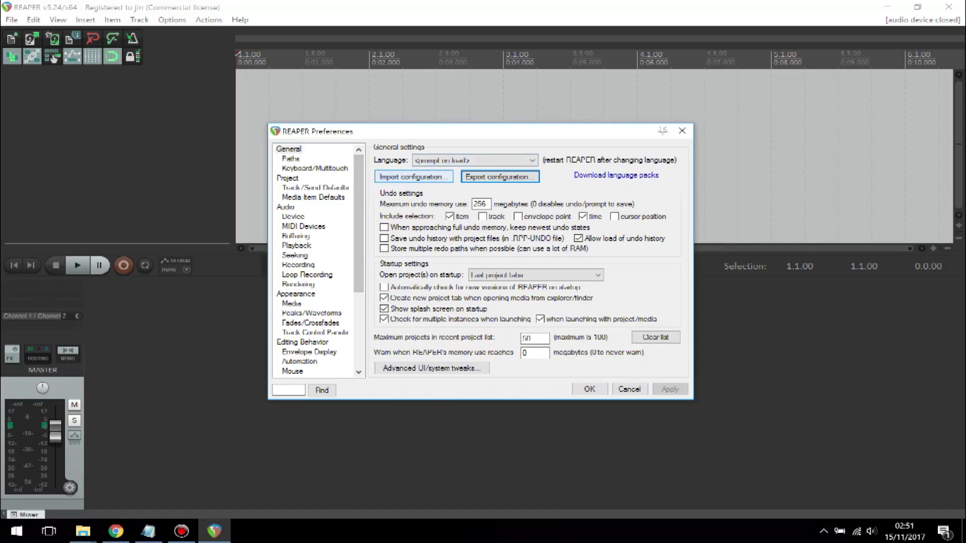
pyautogui.click(414, 177)
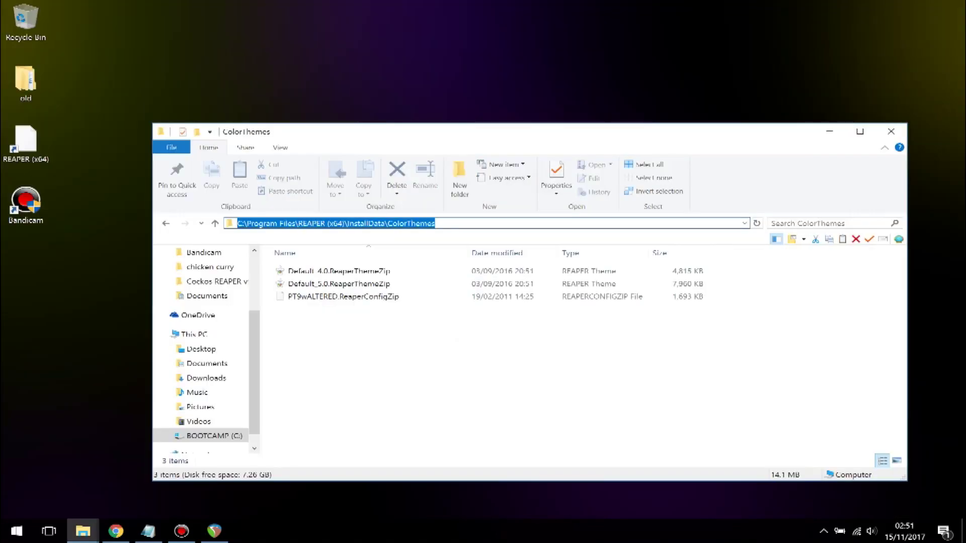
pyautogui.click(891, 132)
pyautogui.rightClick(23, 134)
pyautogui.click(80, 160)
pyautogui.click(469, 224)
pyautogui.click(496, 224)
pyautogui.click(306, 272)
pyautogui.doubleClick(305, 283)
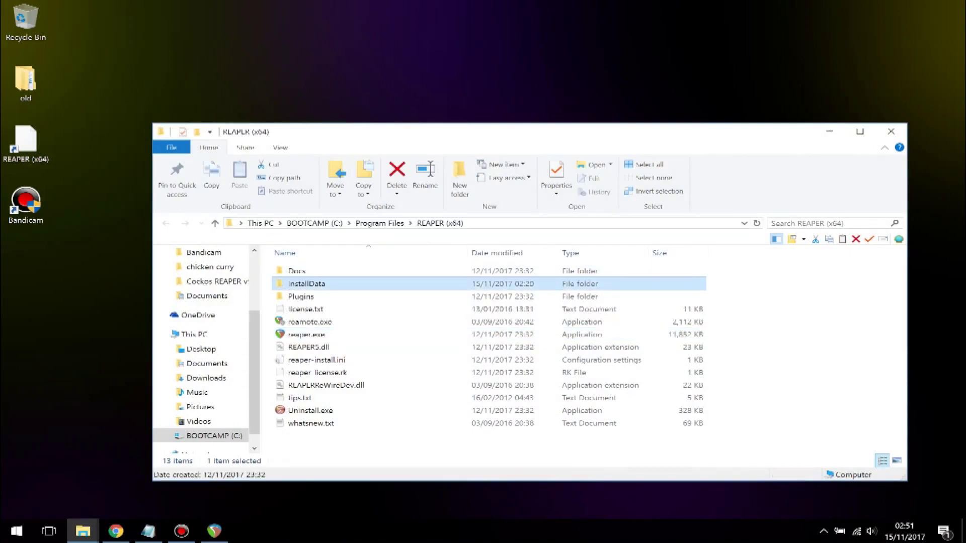
pyautogui.doubleClick(311, 271)
# - Copy the full path of the ColorThemes folder and minimize the folder window
pyautogui.click(563, 223)
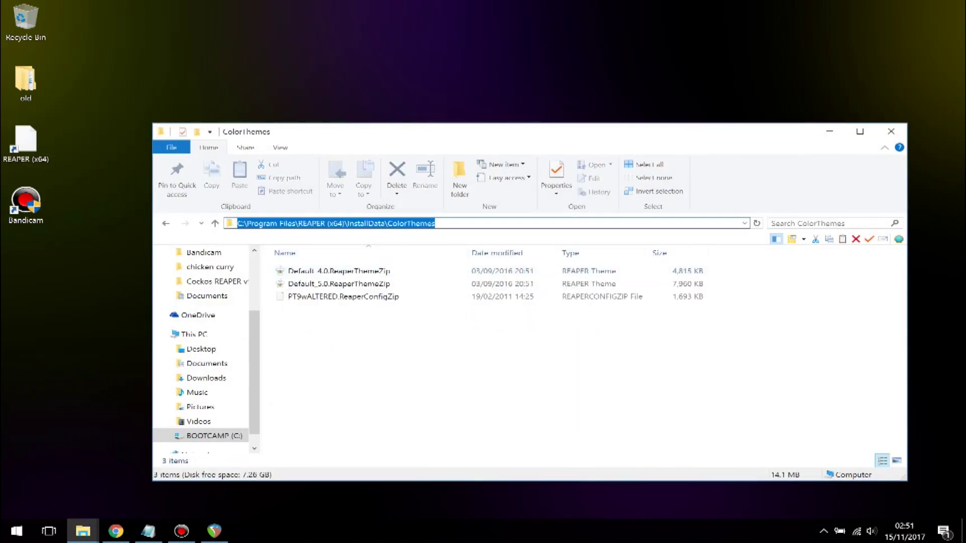
pyautogui.rightClick(565, 224)
pyautogui.click(593, 253)
pyautogui.press('Escape')
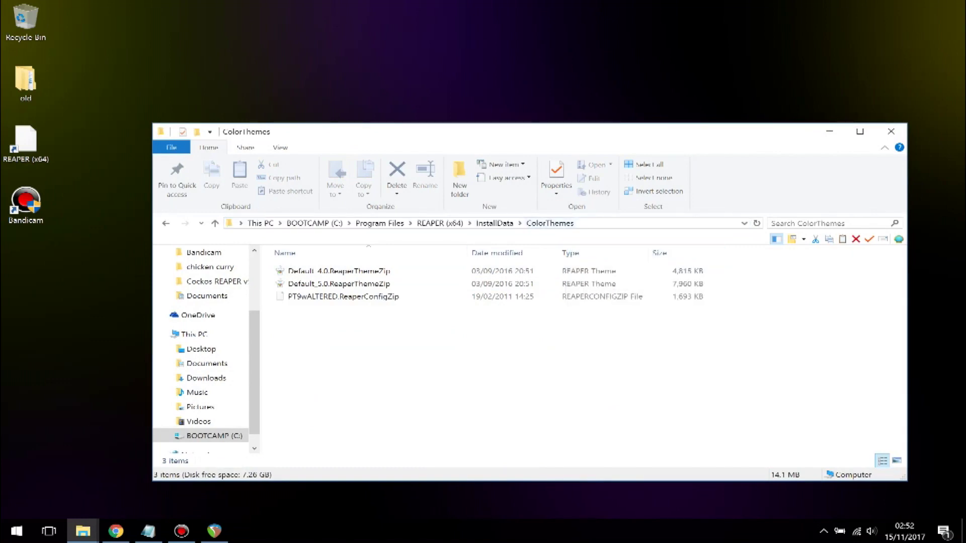
pyautogui.click(829, 132)
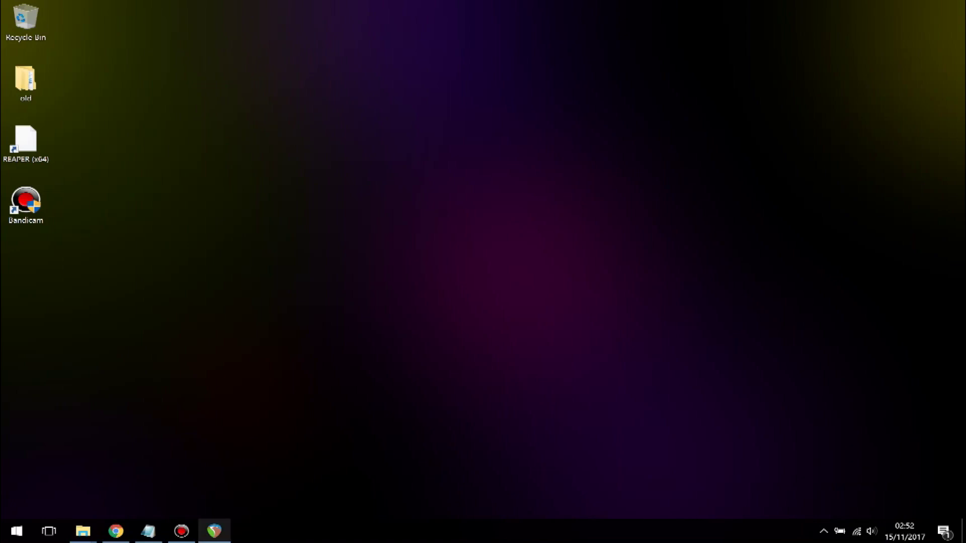
# - Switch to REAPER and browse the configuration import to C:\Program Files\REAPER (x64)\InstallData\ColorThemes using the copied path
pyautogui.click(215, 531)
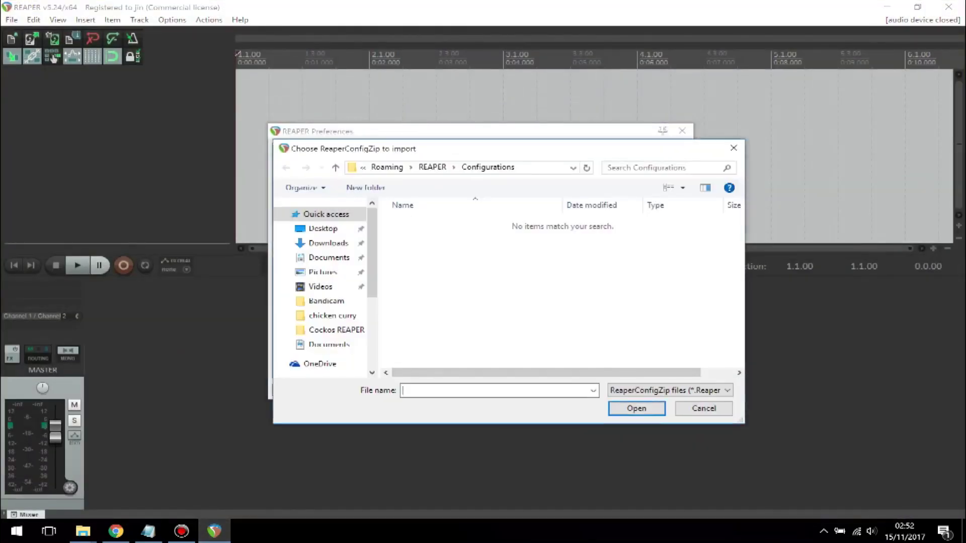
pyautogui.click(528, 168)
pyautogui.rightClick(528, 168)
pyautogui.click(560, 218)
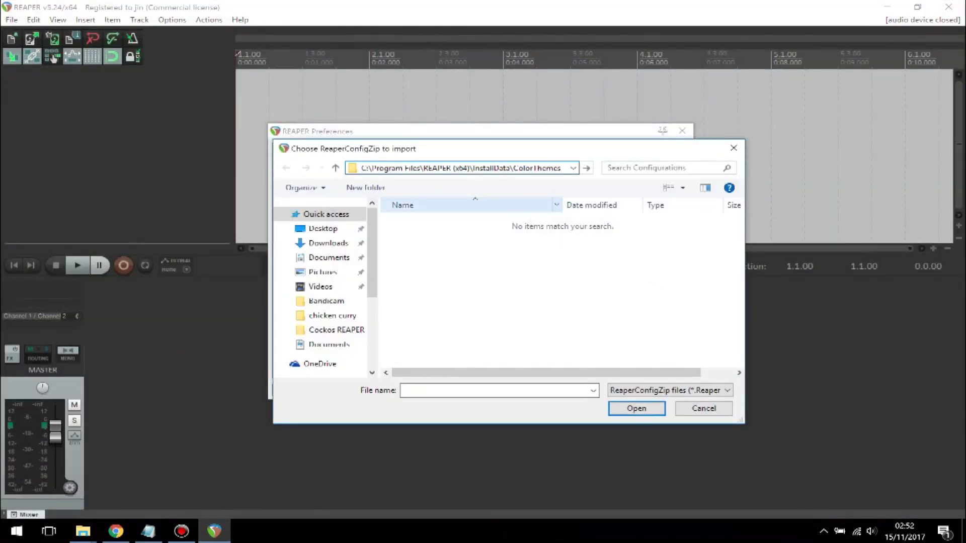
pyautogui.press('Return')
# - Import all categories of PT9wALTERED.ReaperConfigZip, cancel saving the project and dismiss the audio device error
pyautogui.click(462, 223)
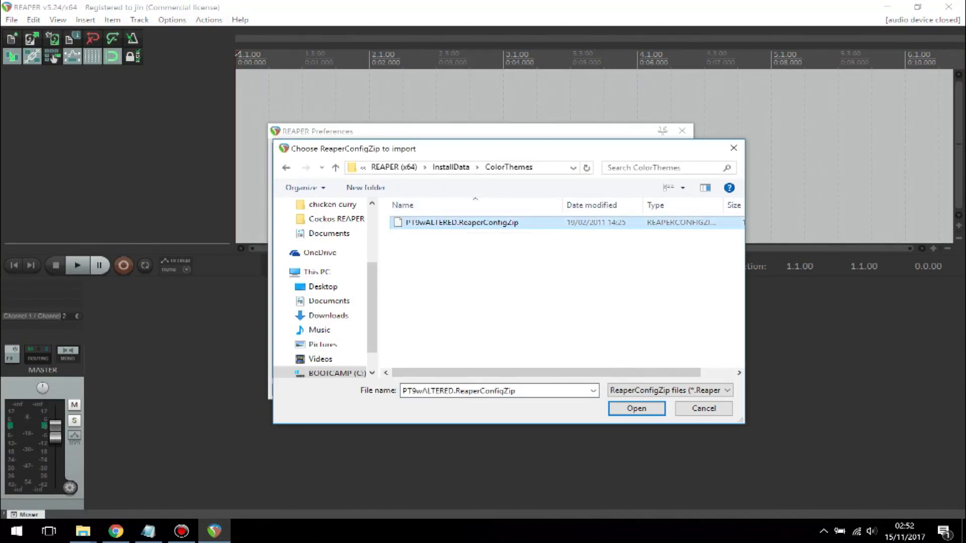
pyautogui.click(636, 409)
pyautogui.press('Return')
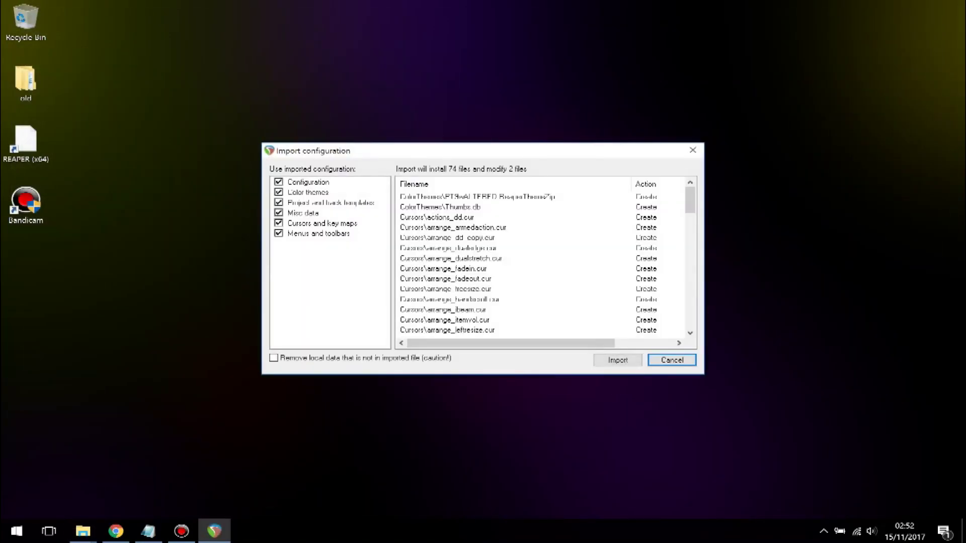
pyautogui.click(617, 360)
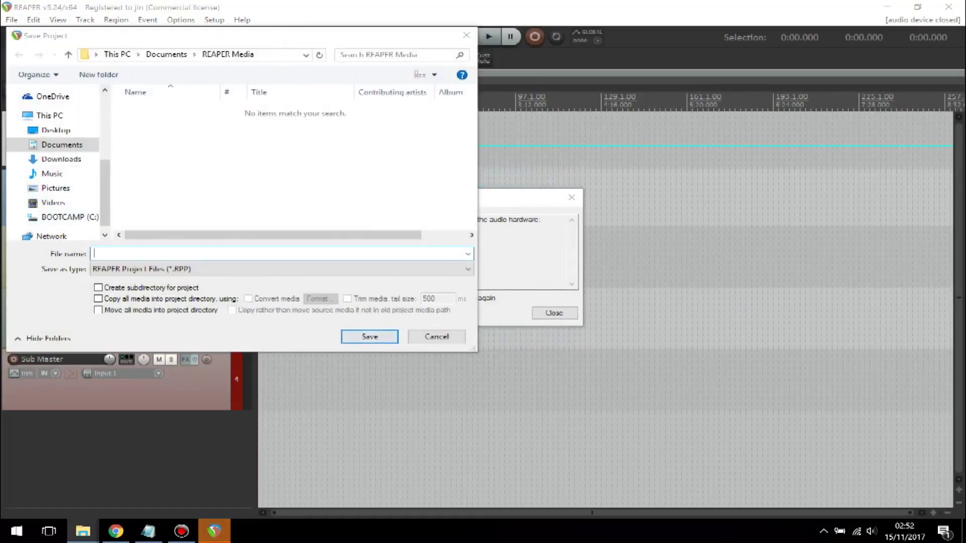
pyautogui.click(436, 337)
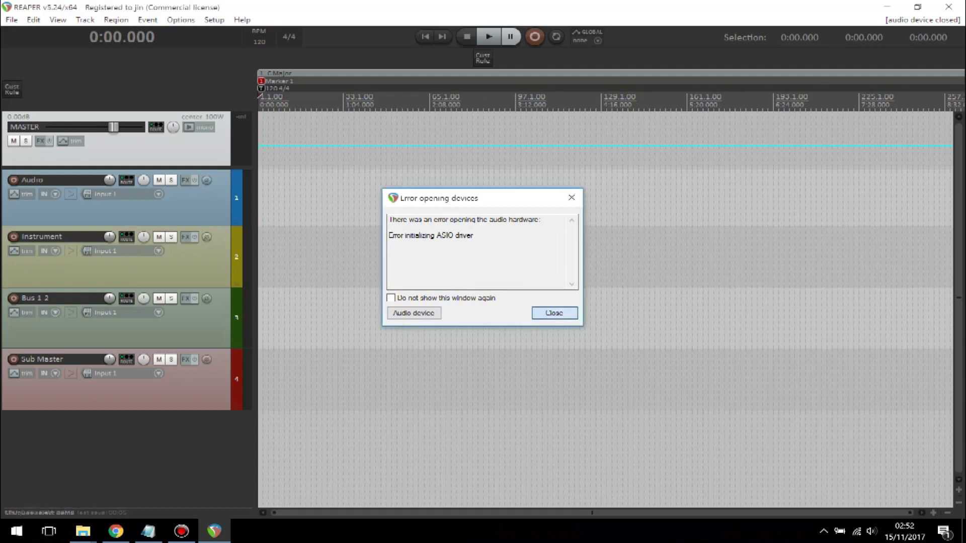
pyautogui.press('Return')
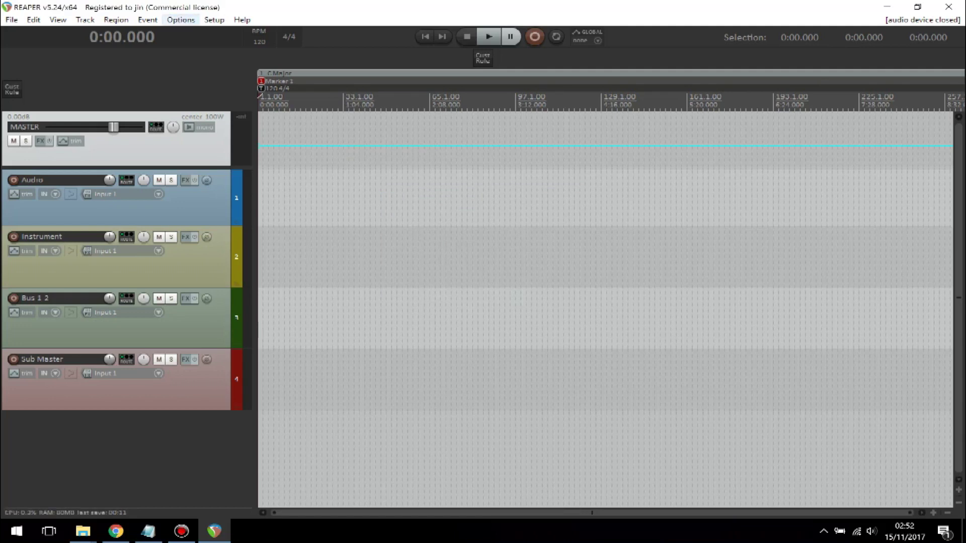
# - Open the REAPER preferences and start another configuration import from the General settings
pyautogui.click(181, 20)
pyautogui.click(181, 20)
pyautogui.click(180, 19)
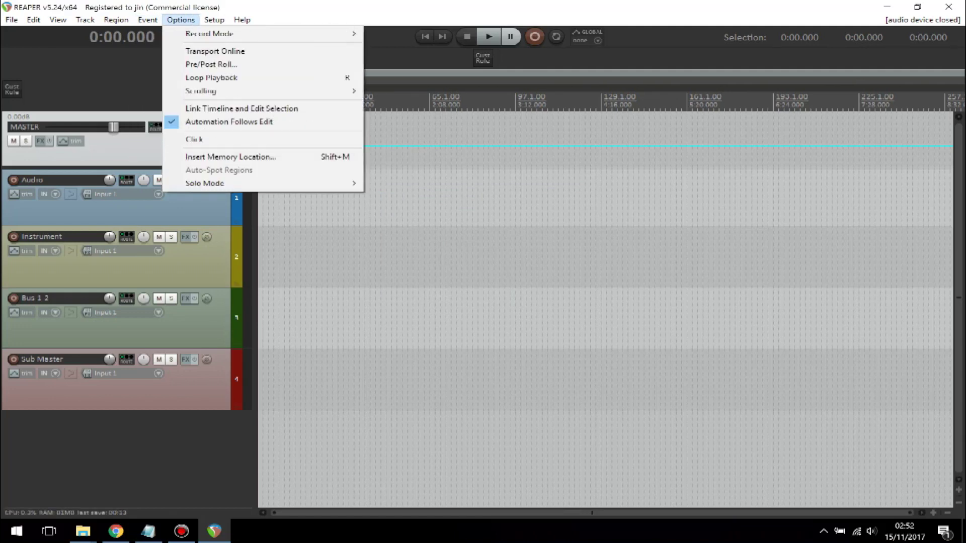
pyautogui.moveTo(214, 19)
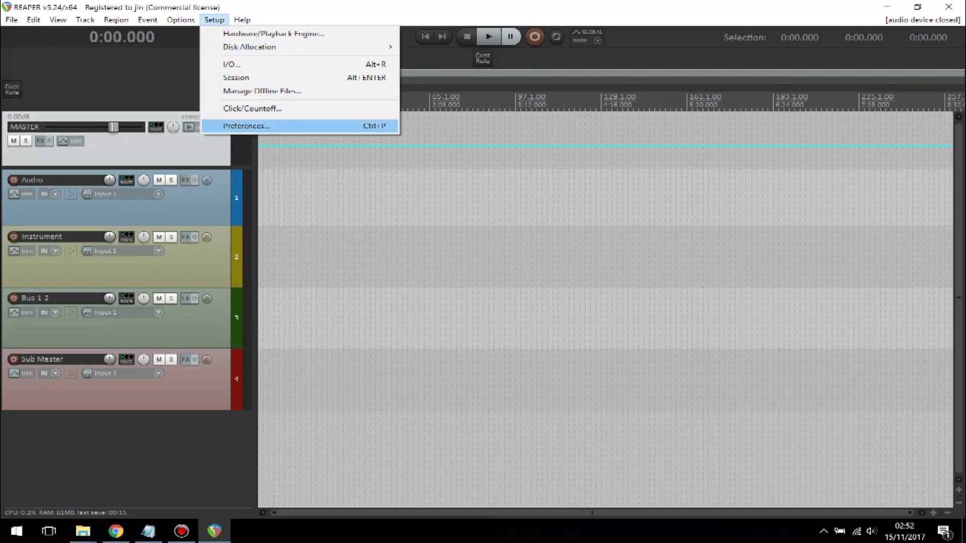
pyautogui.click(246, 126)
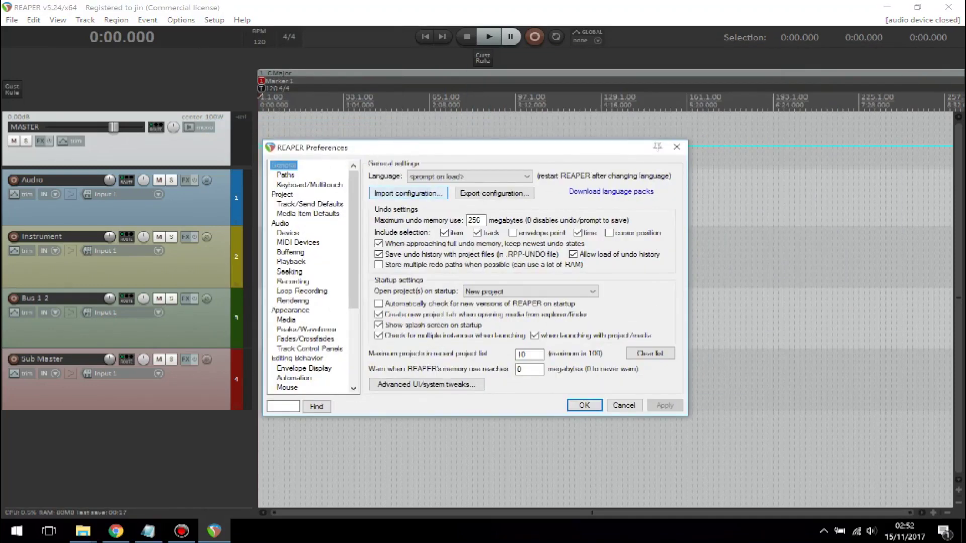
pyautogui.click(408, 193)
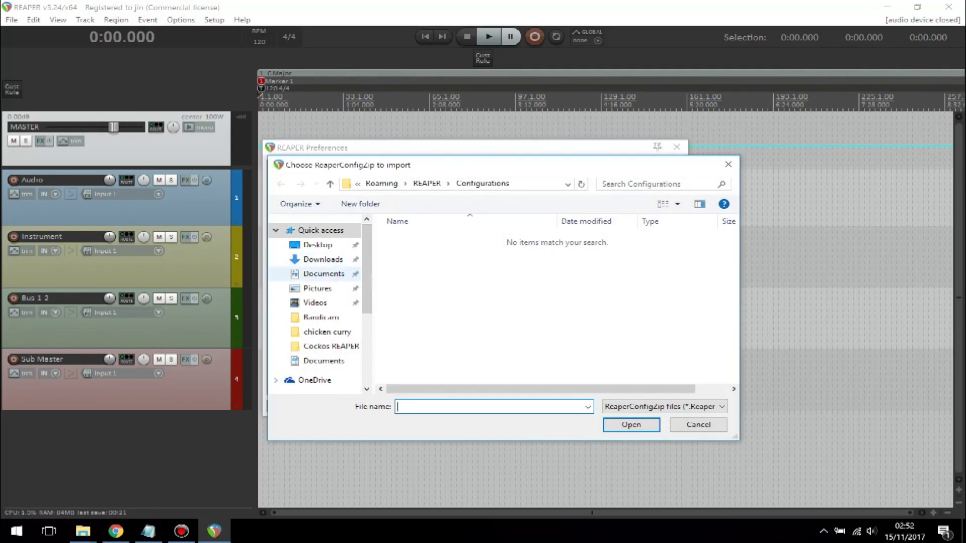
# - Import the backup original reaper.ReaperConfigZip from the Documents folder with all its categories
pyautogui.click(323, 273)
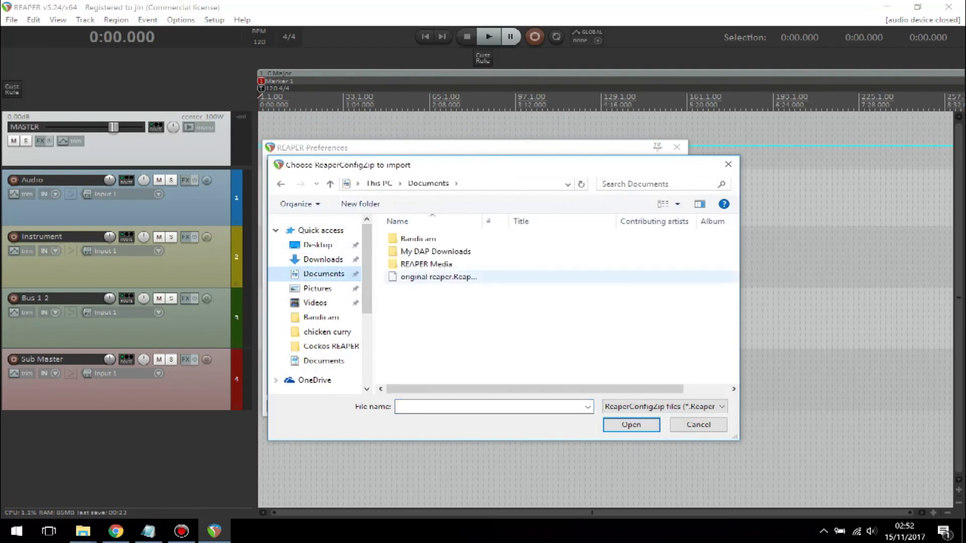
pyautogui.click(439, 277)
pyautogui.moveTo(482, 222); pyautogui.dragTo(519, 221)
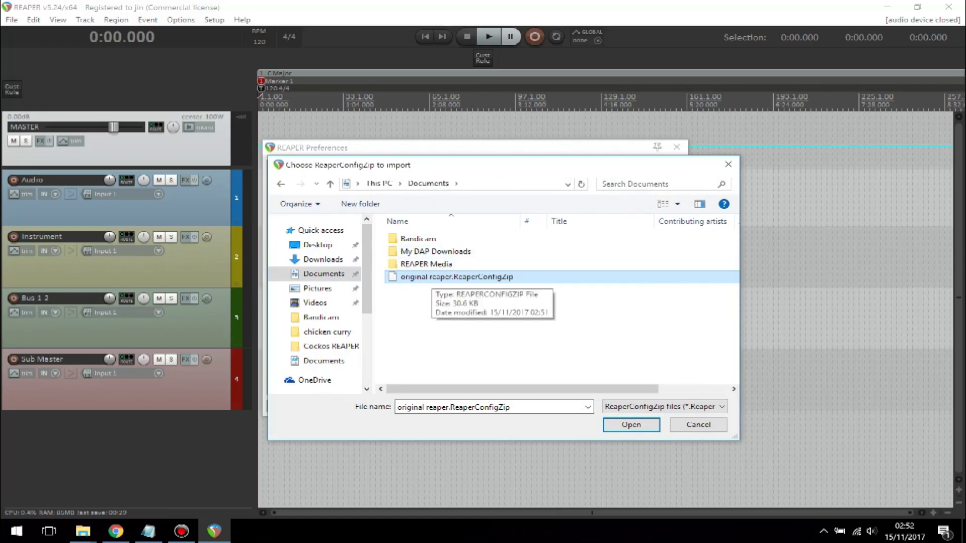
pyautogui.press('Return')
pyautogui.press('Return')
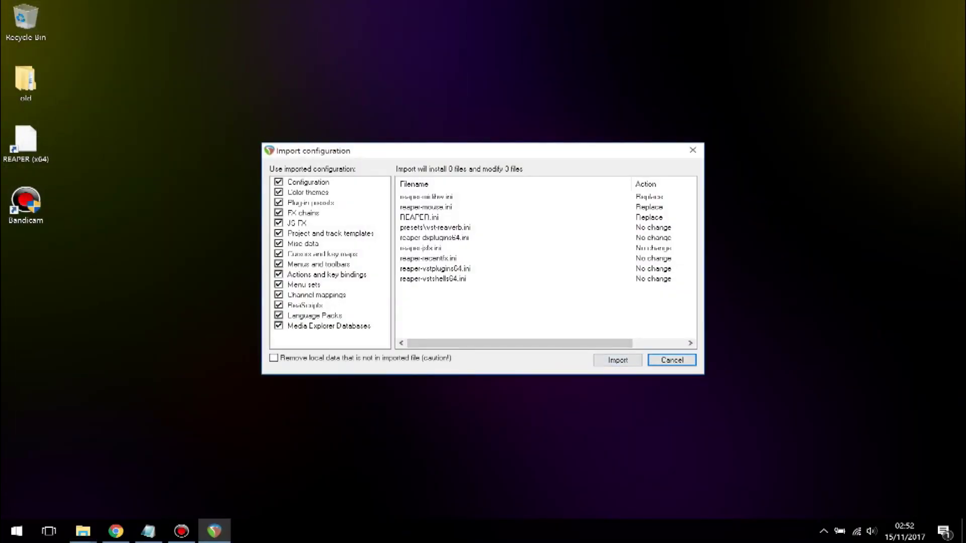
pyautogui.click(618, 360)
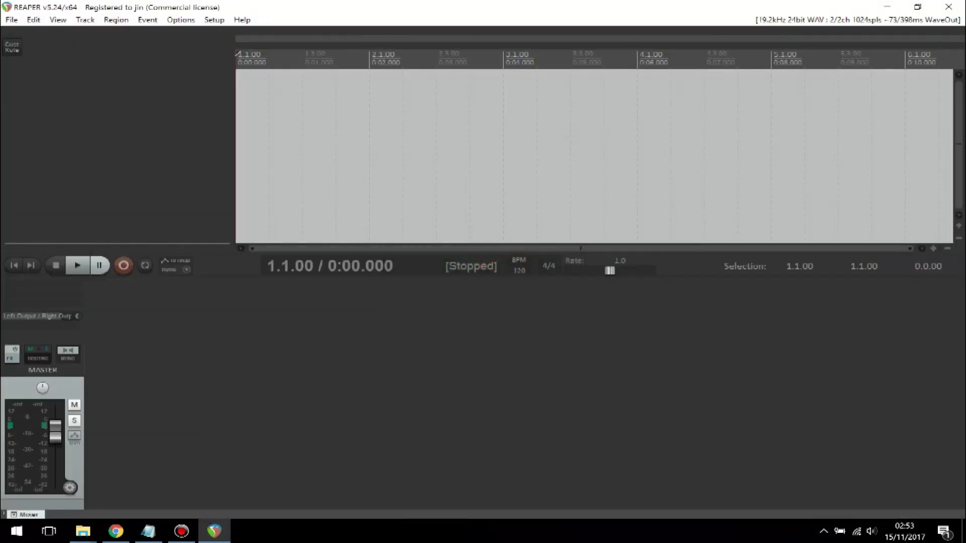
# - Apply the PT9wALTERED theme from the default main options
pyautogui.click(181, 19)
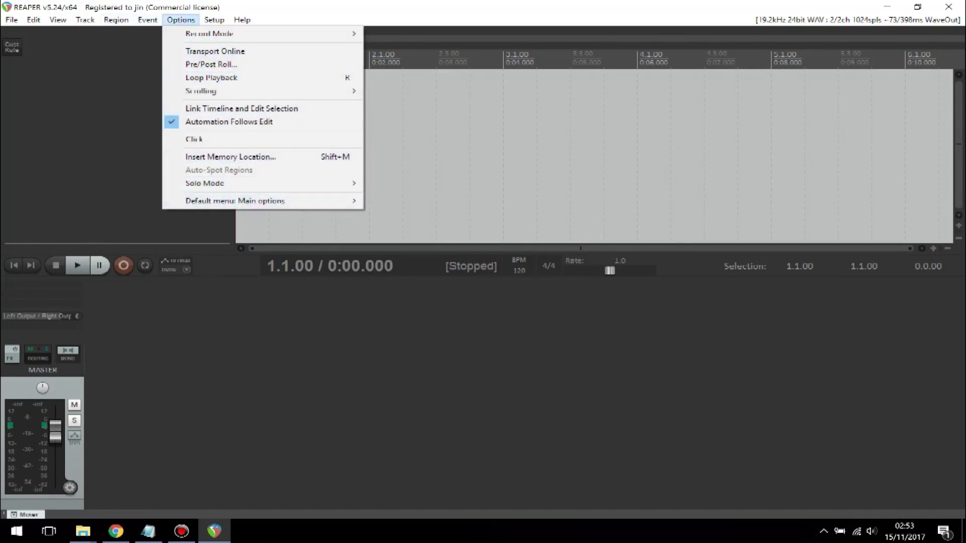
pyautogui.moveTo(251, 200)
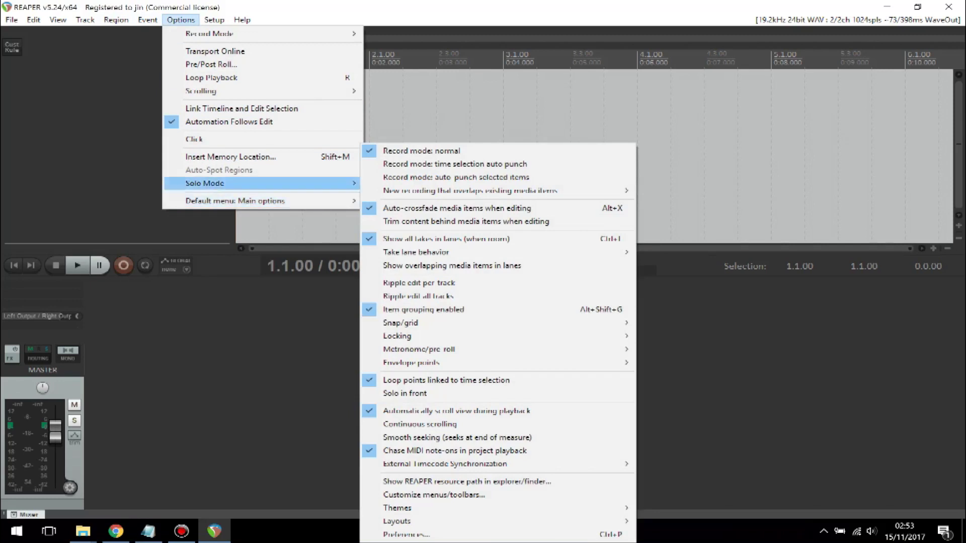
pyautogui.moveTo(503, 508)
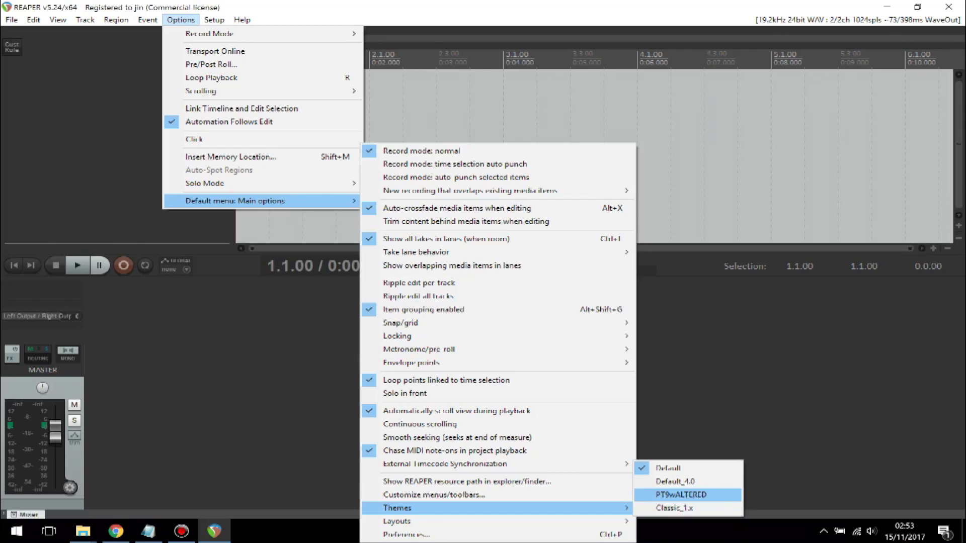
pyautogui.click(681, 495)
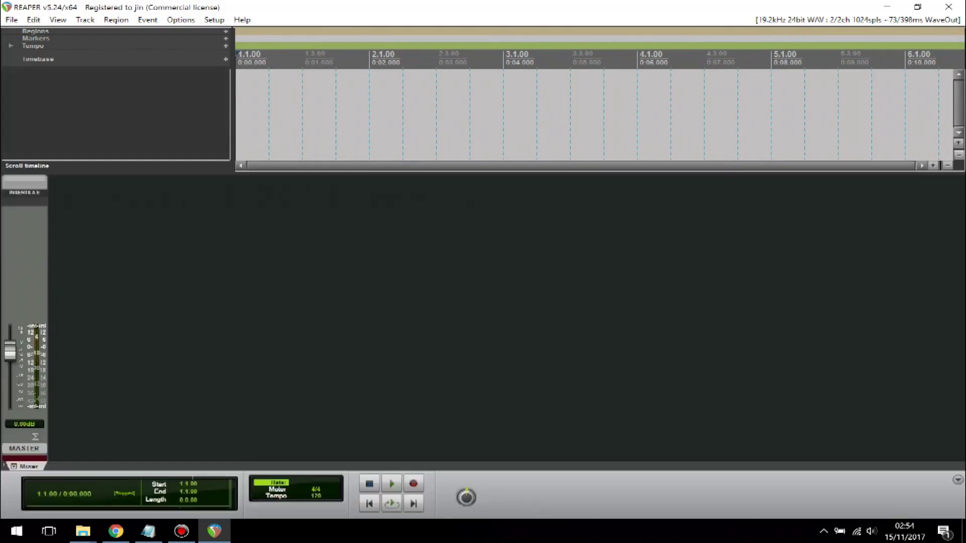
# - Close REAPER and launch the sws v2.9.7.0 x64 installer from the Best Pro Tools Theme For Reaper folder
pyautogui.click(948, 7)
pyautogui.press('Escape')
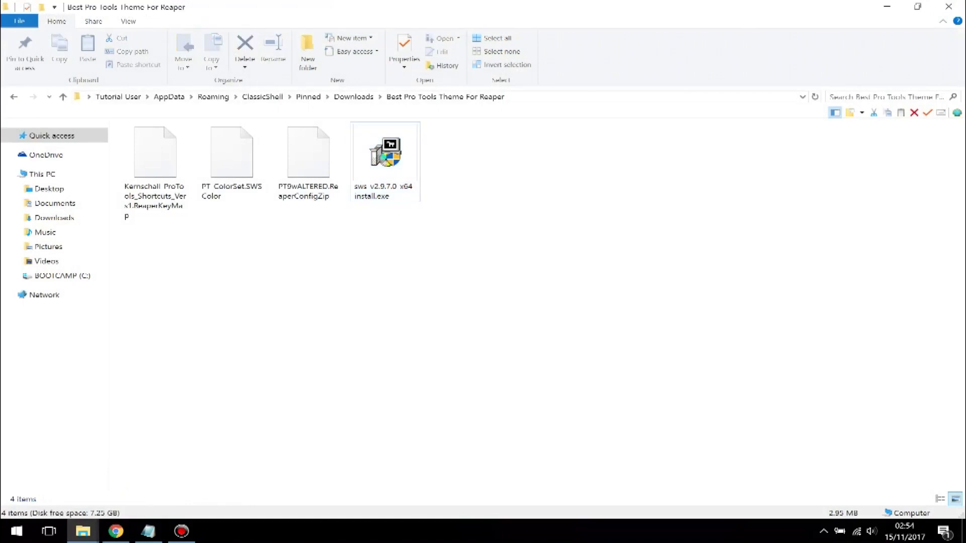
pyautogui.click(385, 161)
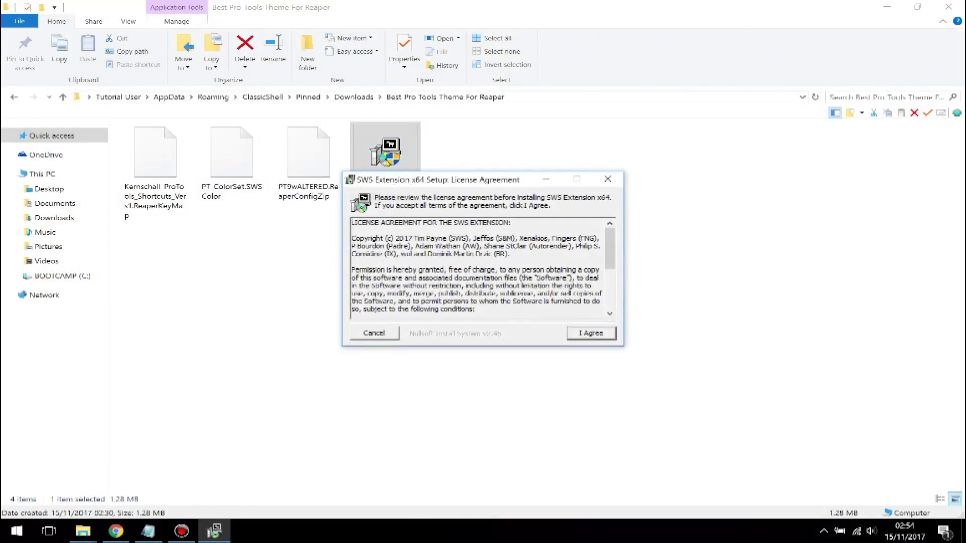
pyautogui.click(546, 179)
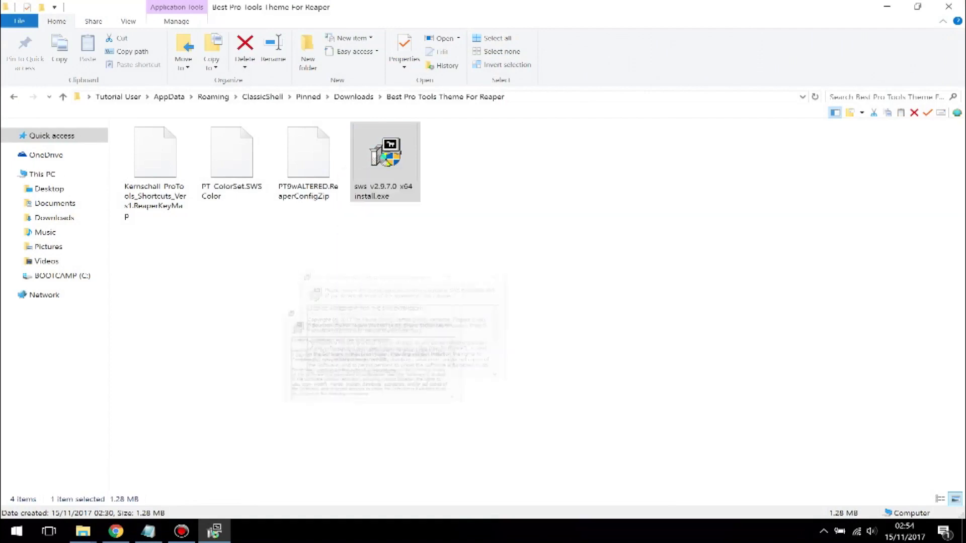
pyautogui.click(215, 531)
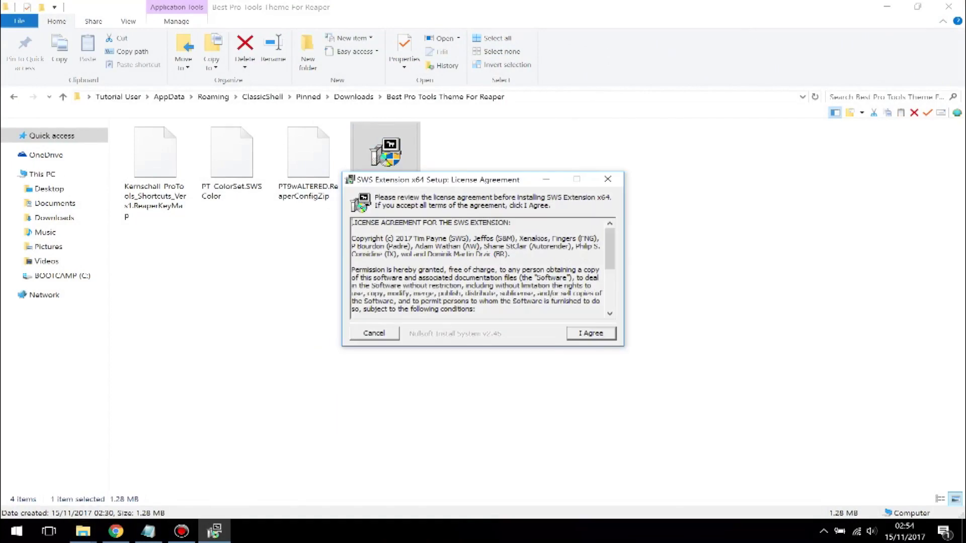
pyautogui.moveTo(480, 180); pyautogui.dragTo(466, 234)
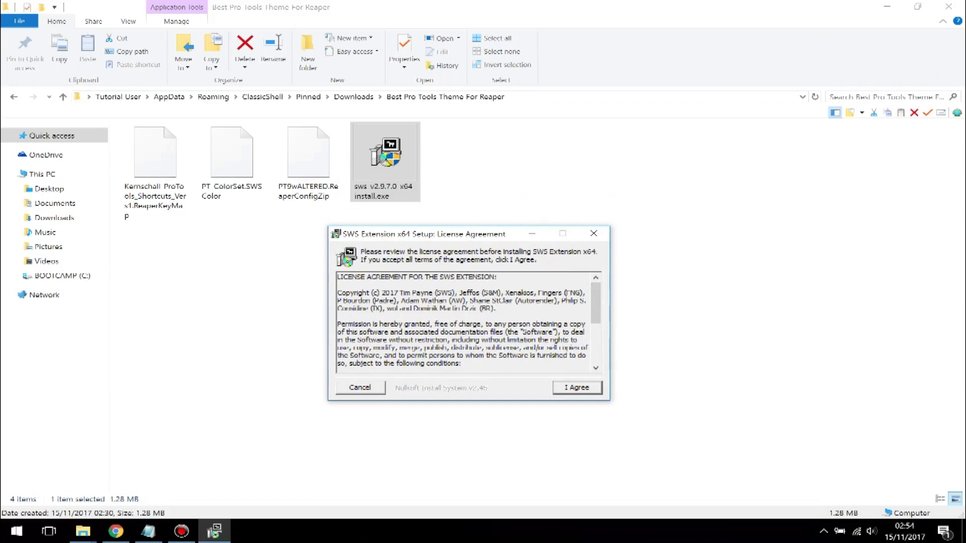
# - Accept the SWS Extension license, install it into C:\Program Files\REAPER (x64), and finish the setup
pyautogui.press('Return')
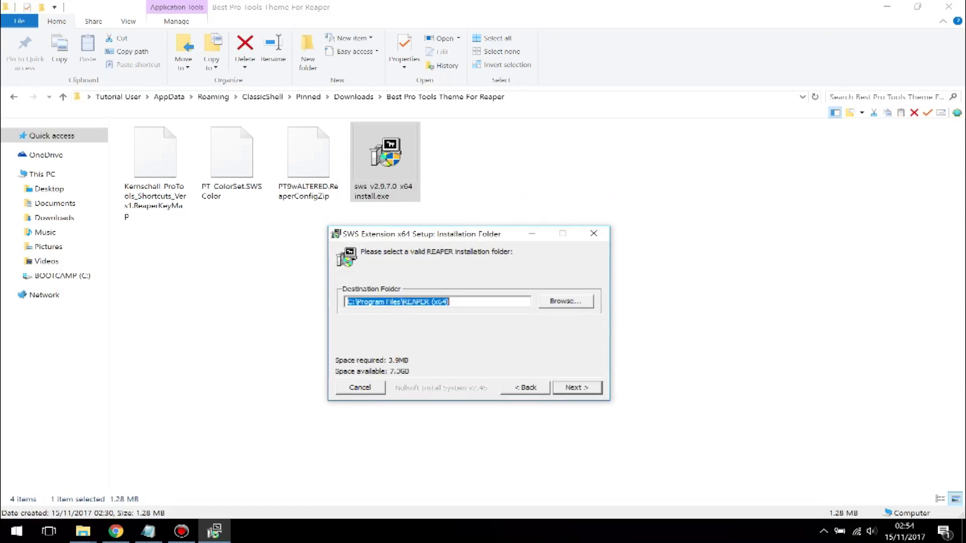
pyautogui.press('Return')
pyautogui.press('Return')
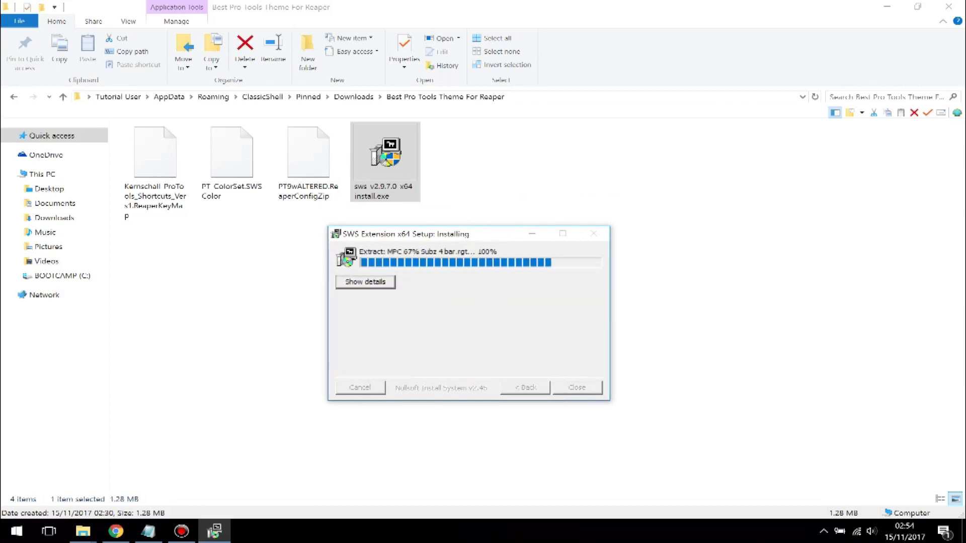
pyautogui.press('Return')
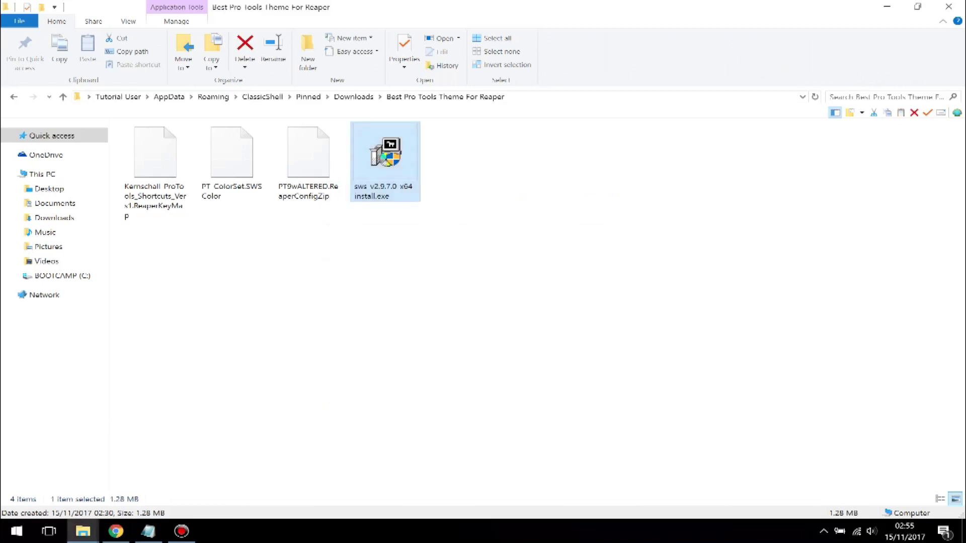
# - Copy the Kernschall_ProTools_Shortcuts_Vers1.ReaperKeyMap file from the theme folder and show the desktop
pyautogui.moveTo(139, 252); pyautogui.dragTo(250, 206)
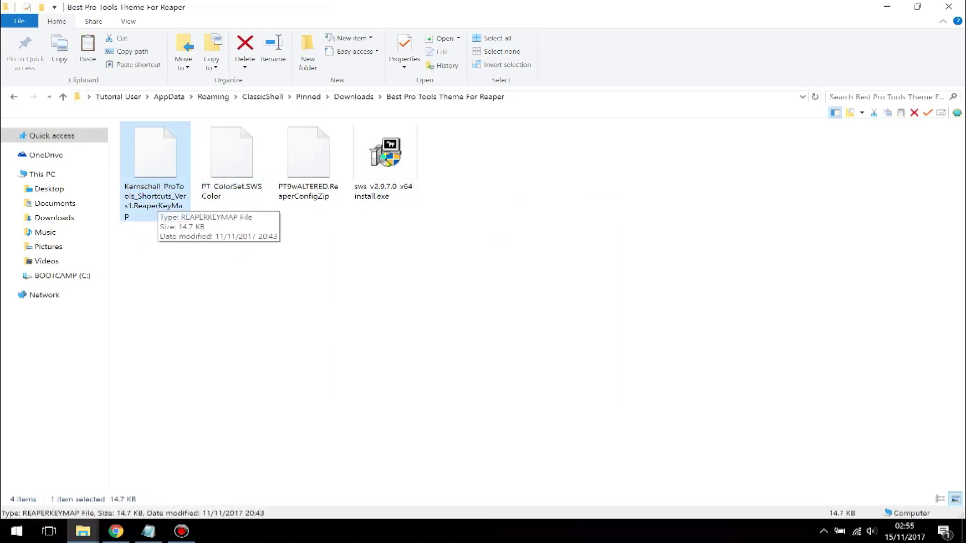
pyautogui.rightClick(156, 196)
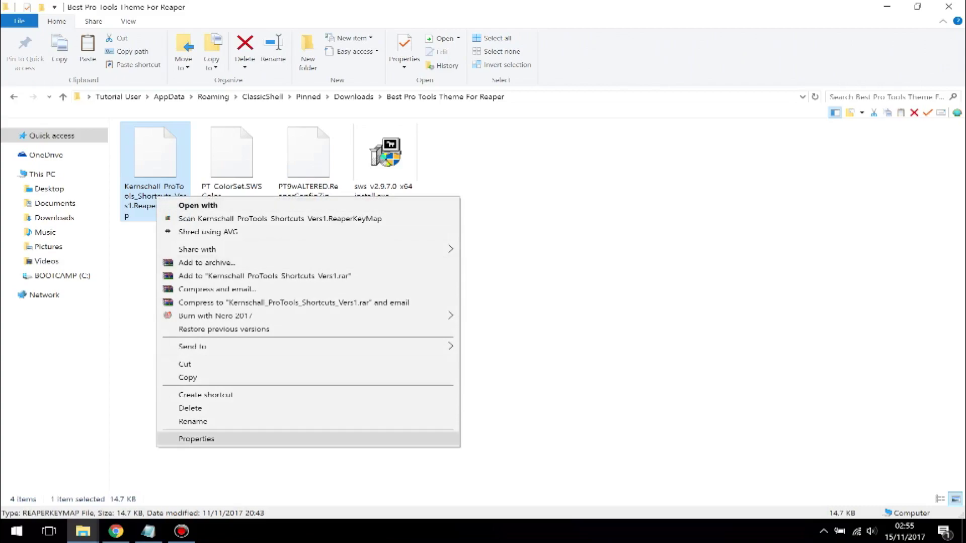
pyautogui.click(188, 378)
pyautogui.click(964, 531)
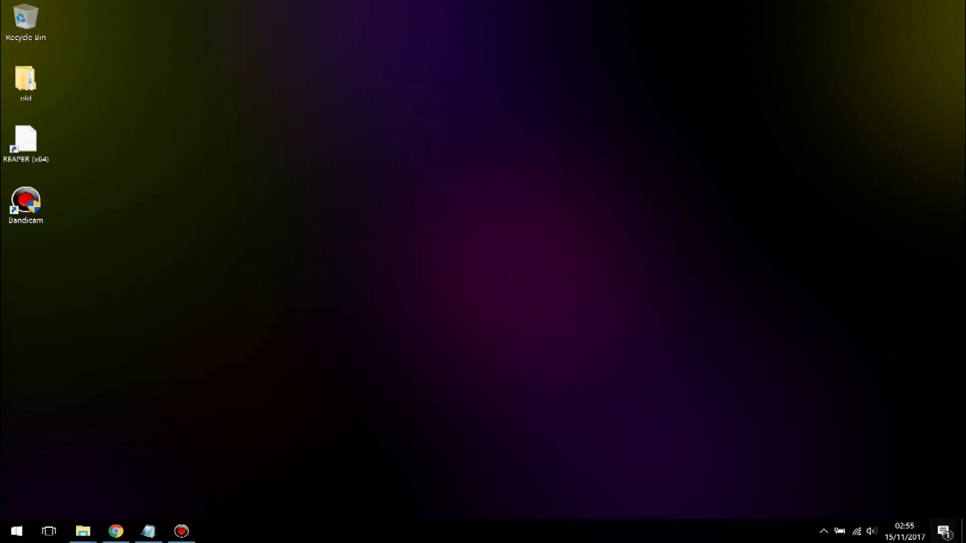
# - Paste the copied key map into the InstallData\KeyMaps folder of the REAPER (x64) installation, granting administrator permission
pyautogui.rightClick(23, 140)
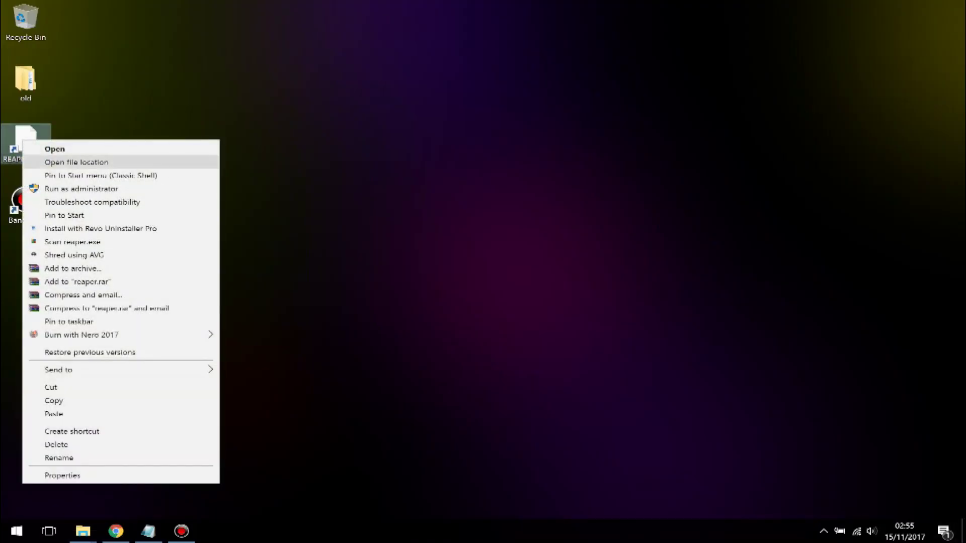
pyautogui.click(76, 162)
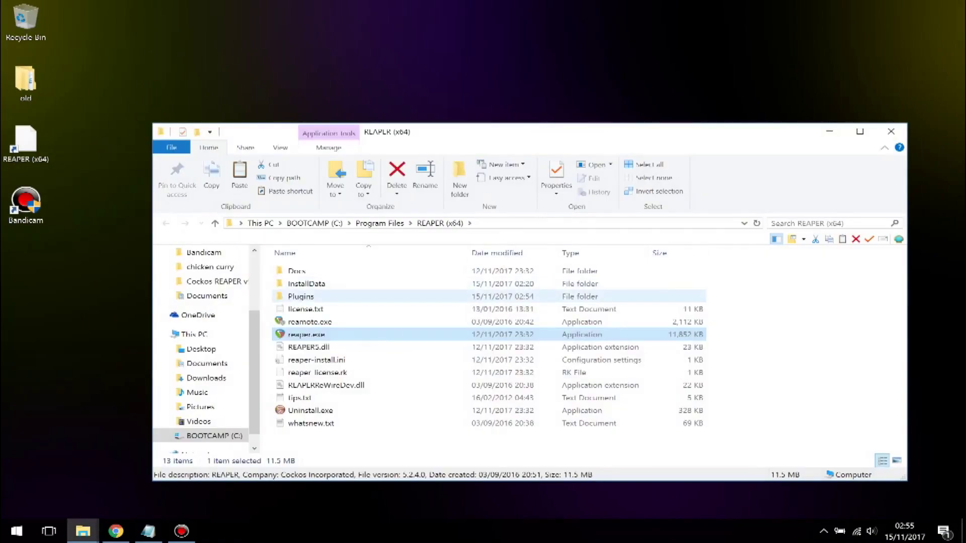
pyautogui.doubleClick(503, 284)
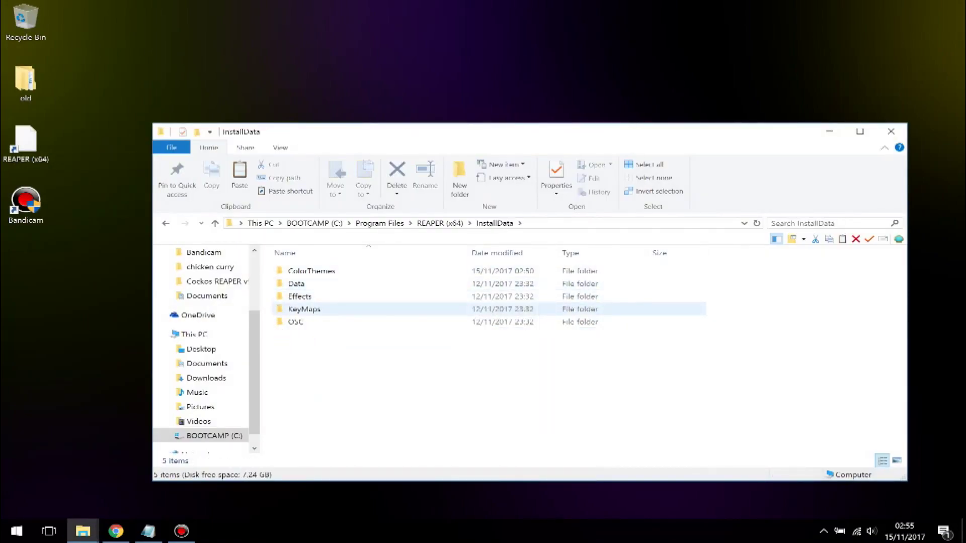
pyautogui.doubleClick(304, 309)
pyautogui.rightClick(521, 296)
pyautogui.click(551, 396)
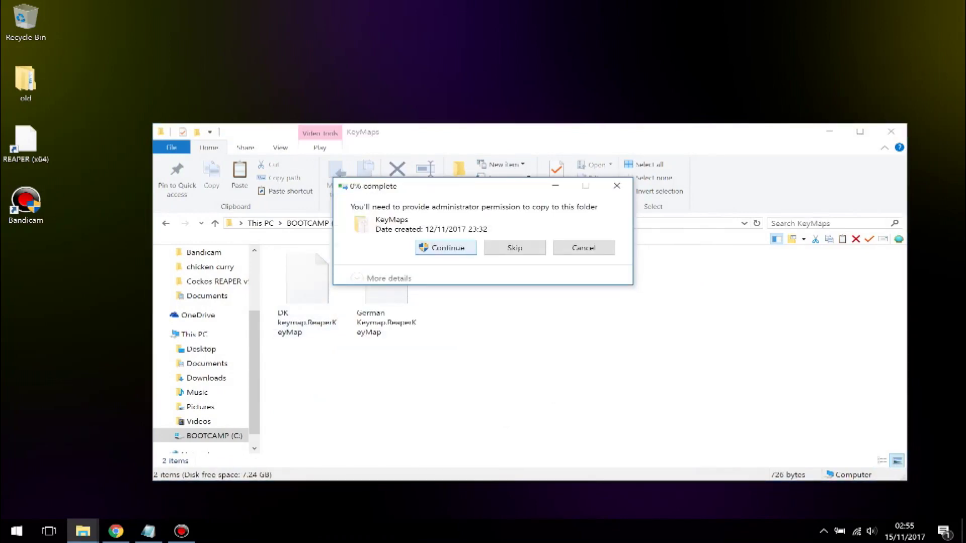
pyautogui.click(446, 248)
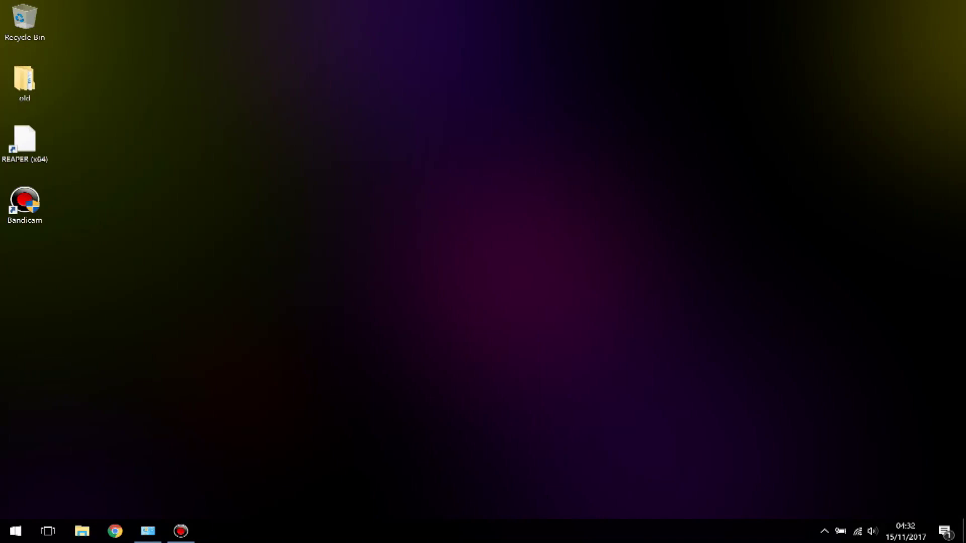
# - Launch REAPER (x64), show the main action list, and start a key map import
pyautogui.doubleClick(25, 144)
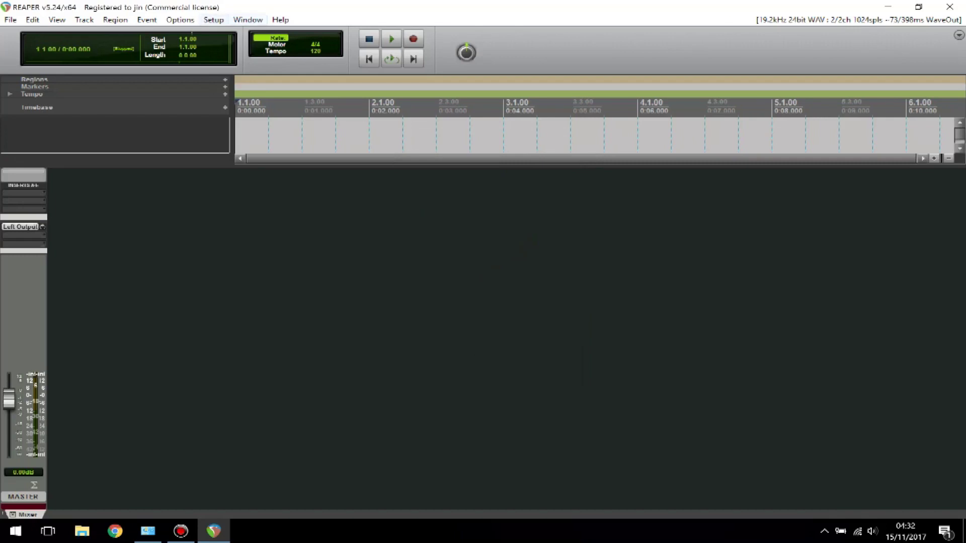
pyautogui.click(213, 19)
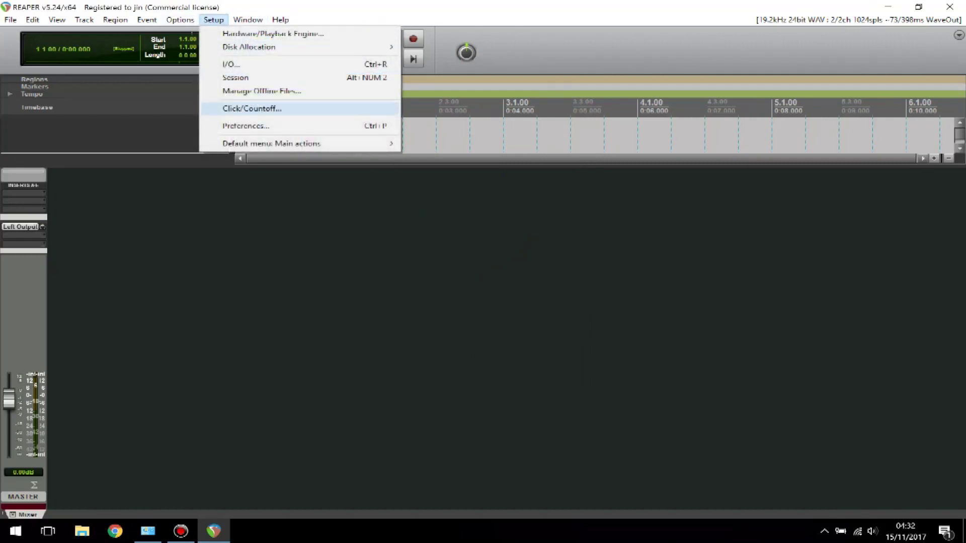
pyautogui.moveTo(282, 143)
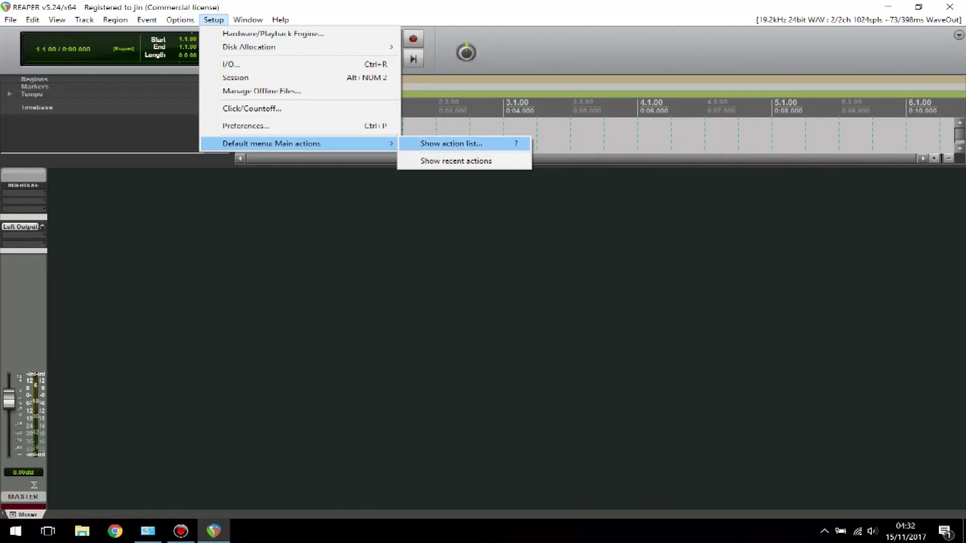
pyautogui.click(451, 143)
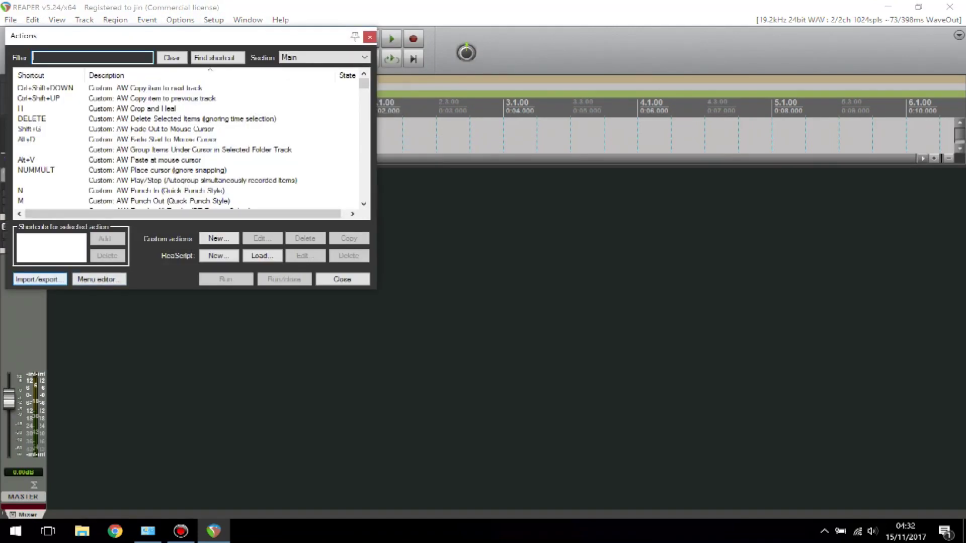
pyautogui.click(36, 279)
pyautogui.click(38, 295)
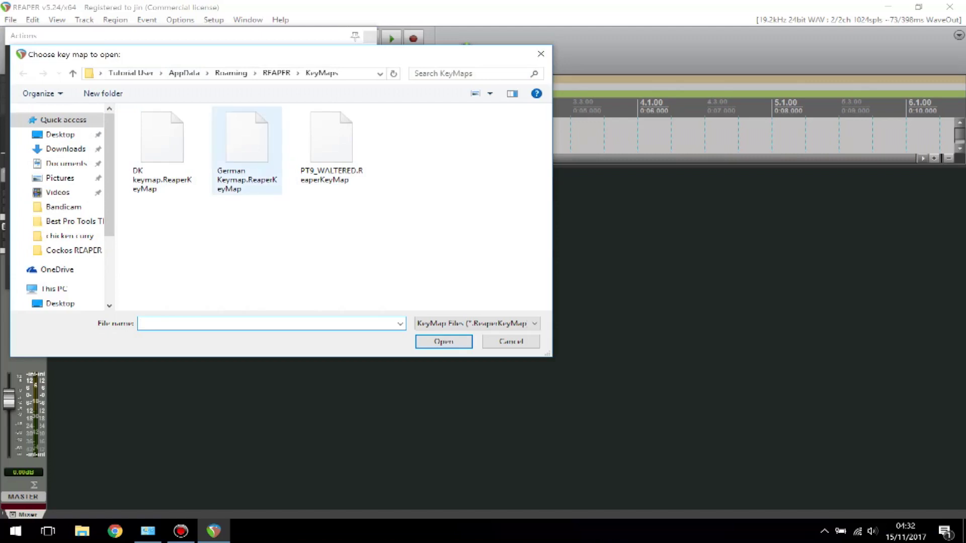
# - Import Kernschall_ProTools_Shortcuts_Vers1.ReaperKeyMap from C:\Program Files\REAPER (x64)\InstallData\KeyMaps
pyautogui.scroll(-1, 68, 237)
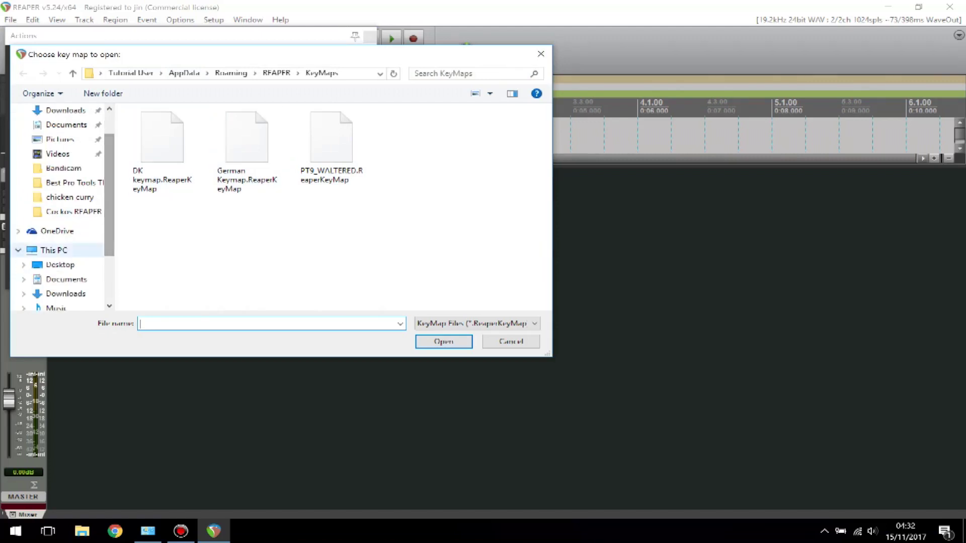
pyautogui.click(54, 250)
pyautogui.click(211, 257)
pyautogui.doubleClick(212, 256)
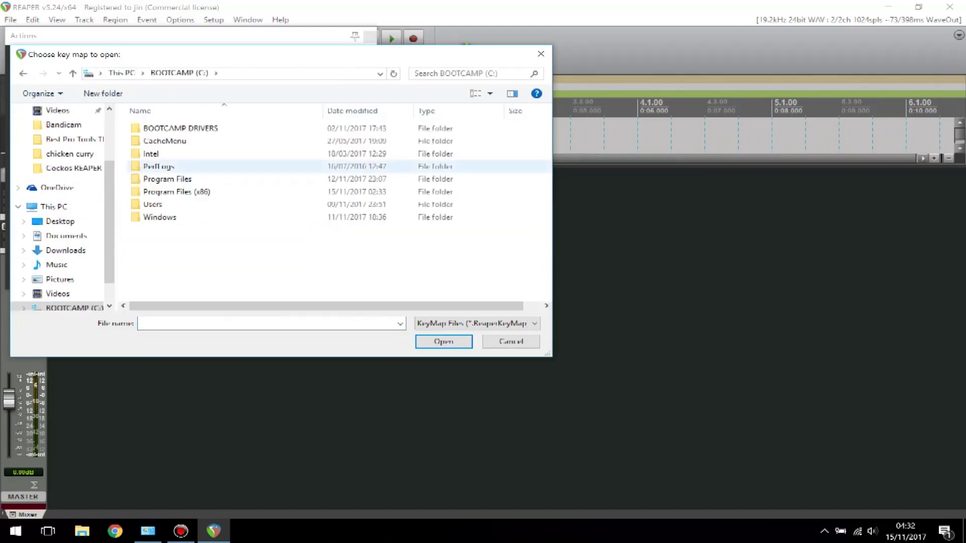
pyautogui.doubleClick(168, 181)
pyautogui.scroll(-10, 352, 253)
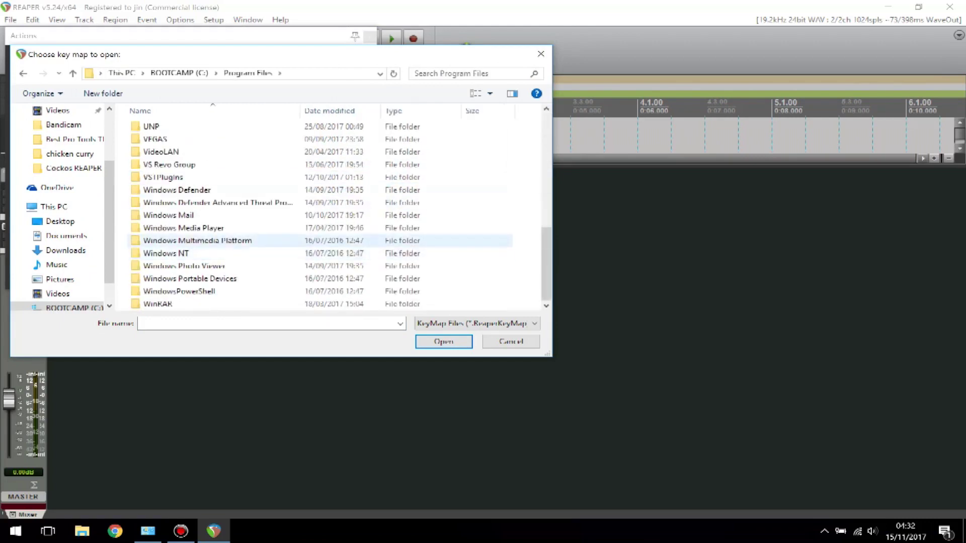
pyautogui.scroll(2, 322, 211)
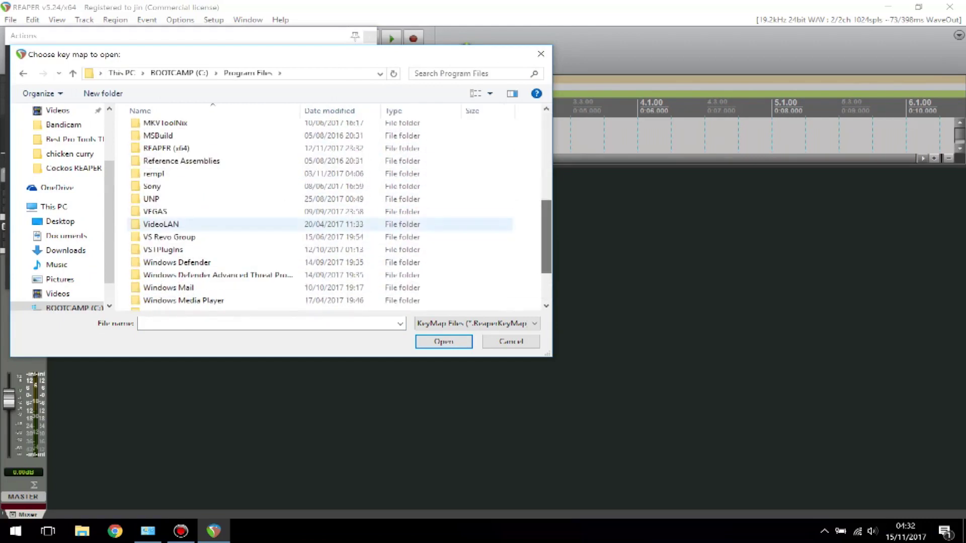
pyautogui.doubleClick(166, 148)
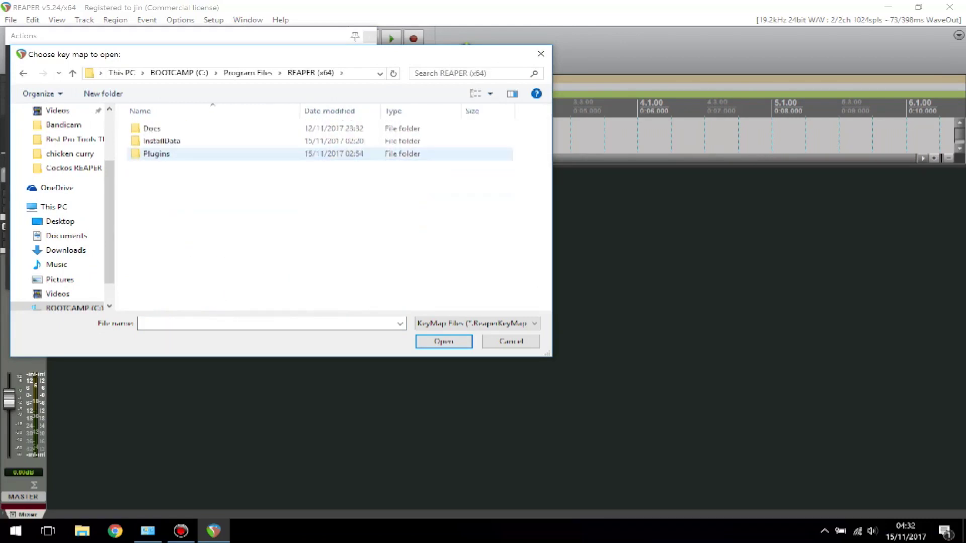
pyautogui.doubleClick(161, 141)
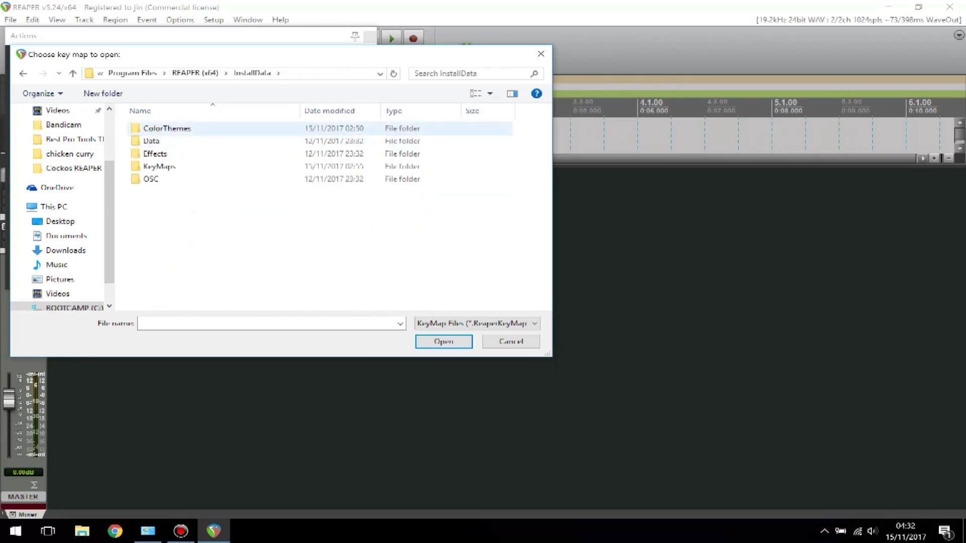
pyautogui.doubleClick(159, 166)
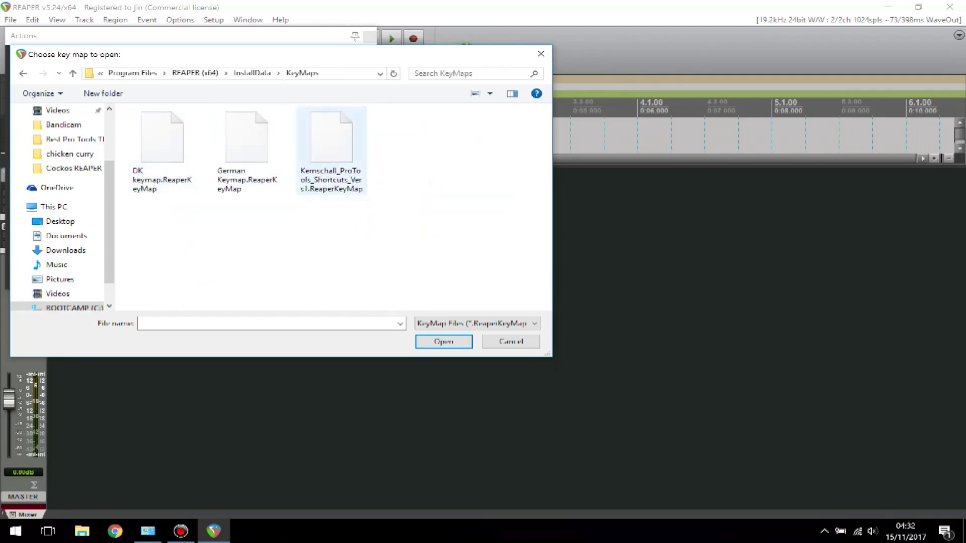
pyautogui.click(331, 146)
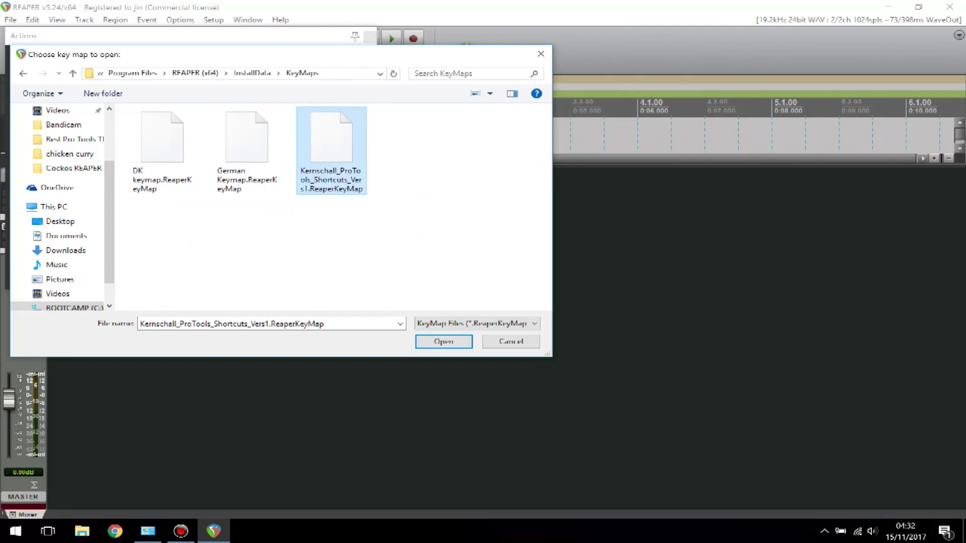
pyautogui.click(443, 341)
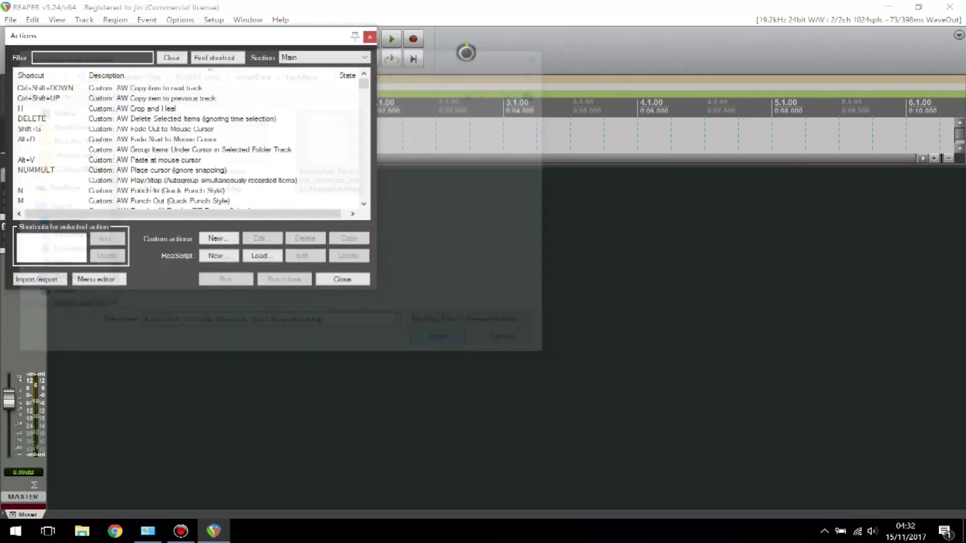
# - Filter the actions by "mixer", select View: Toggle Mixer visible, and move the Actions window clear of the mixer
pyautogui.moveTo(363, 84); pyautogui.dragTo(363, 112)
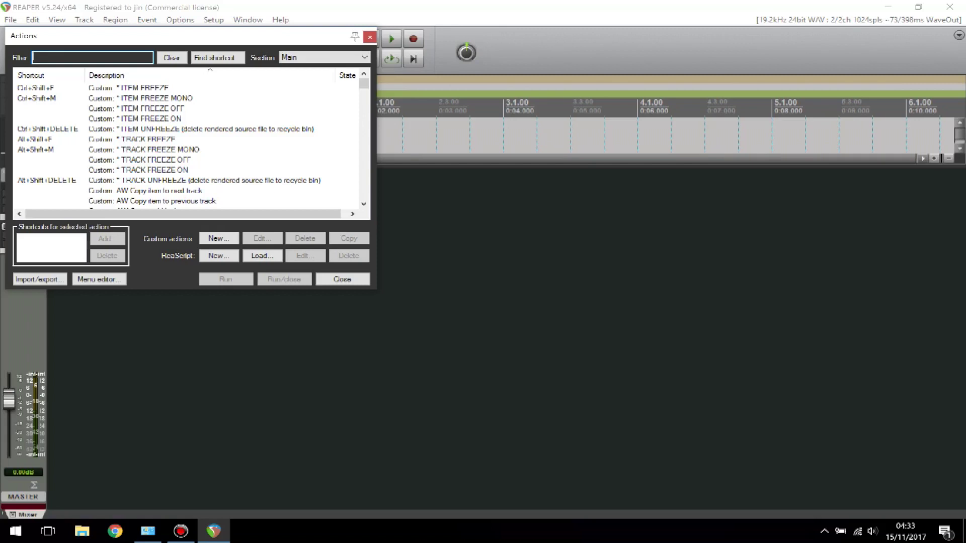
pyautogui.write('mixer')
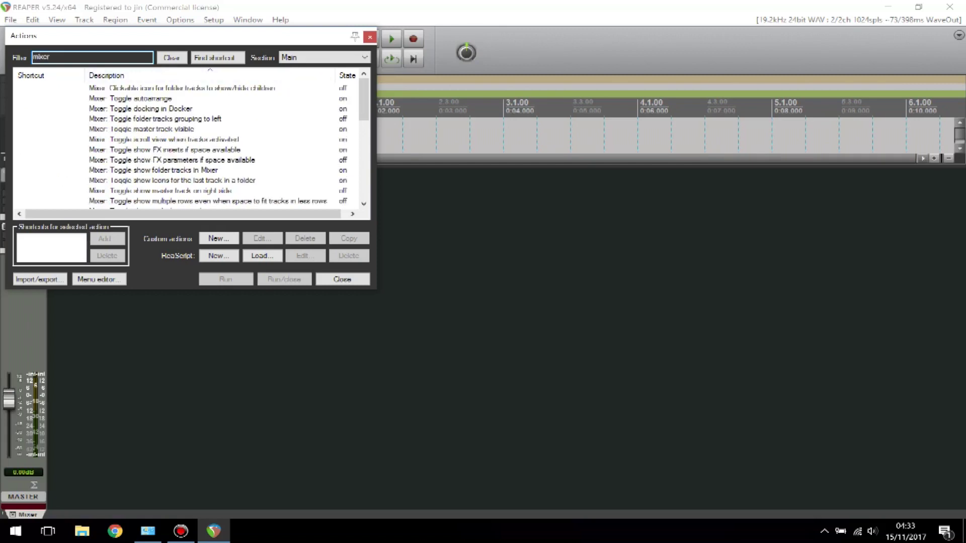
pyautogui.scroll(-5, 186, 143)
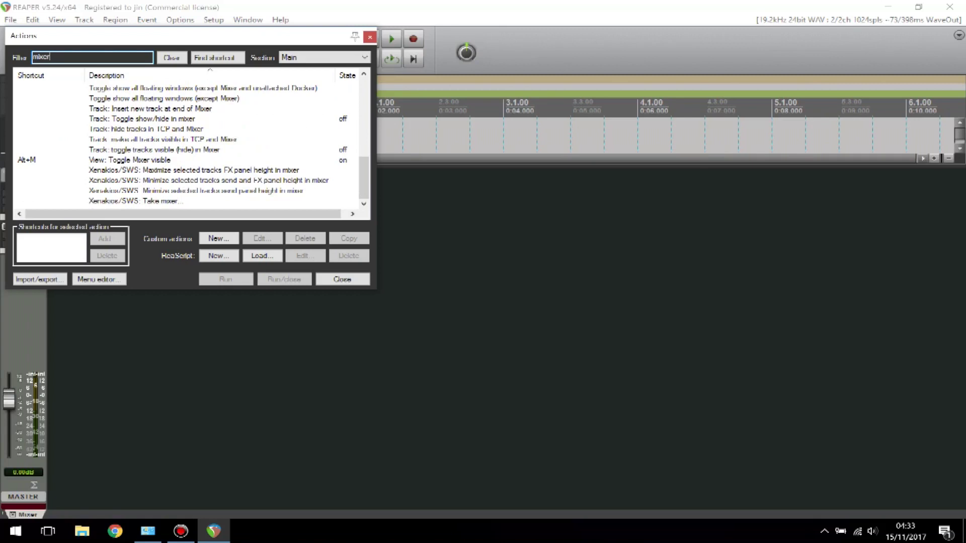
pyautogui.click(129, 160)
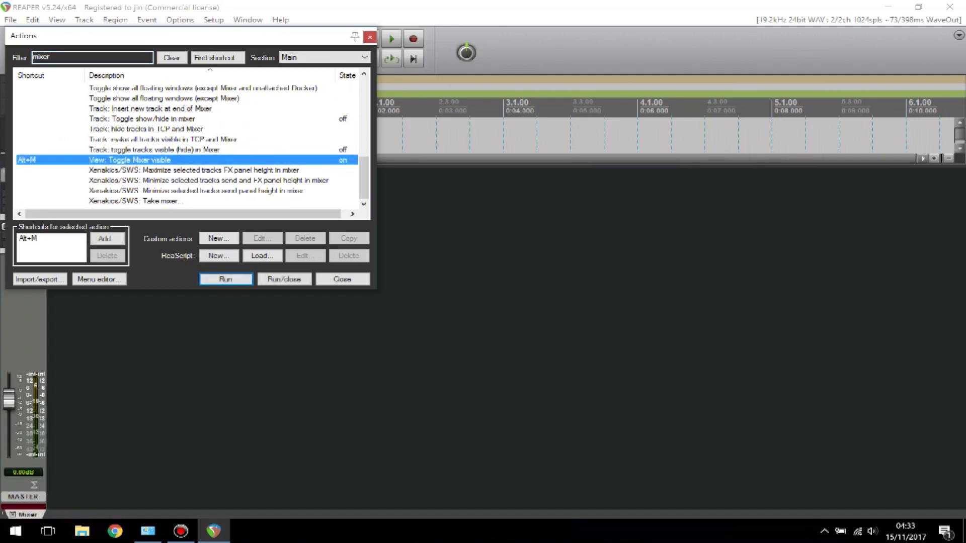
pyautogui.moveTo(201, 36); pyautogui.dragTo(574, 82)
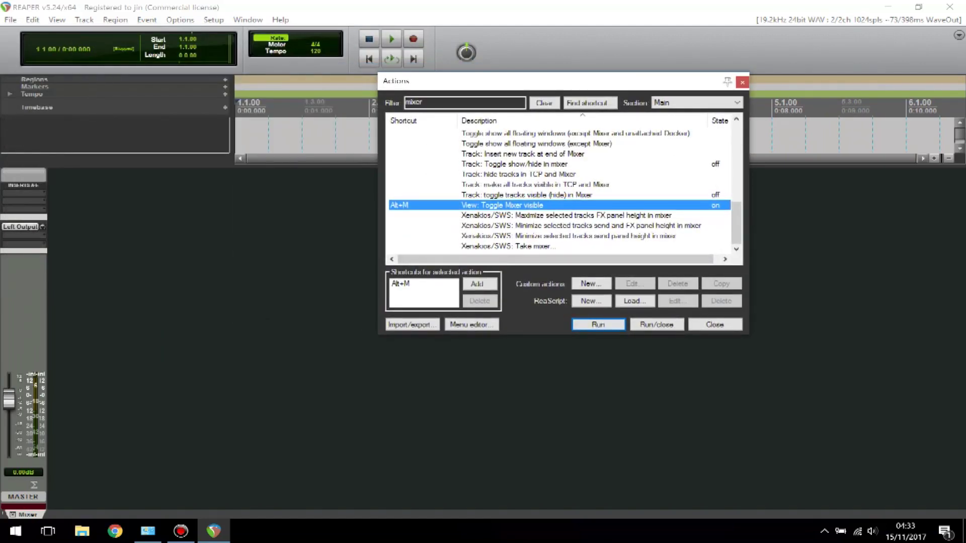
# - Try to undock the mixer from the docker through the default mixer options
pyautogui.rightClick(27, 274)
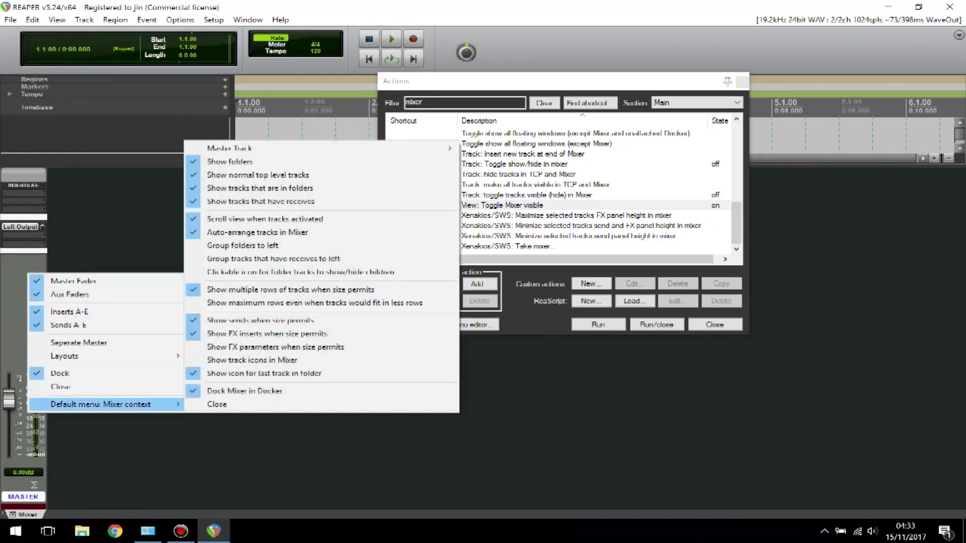
pyautogui.rightClick(344, 357)
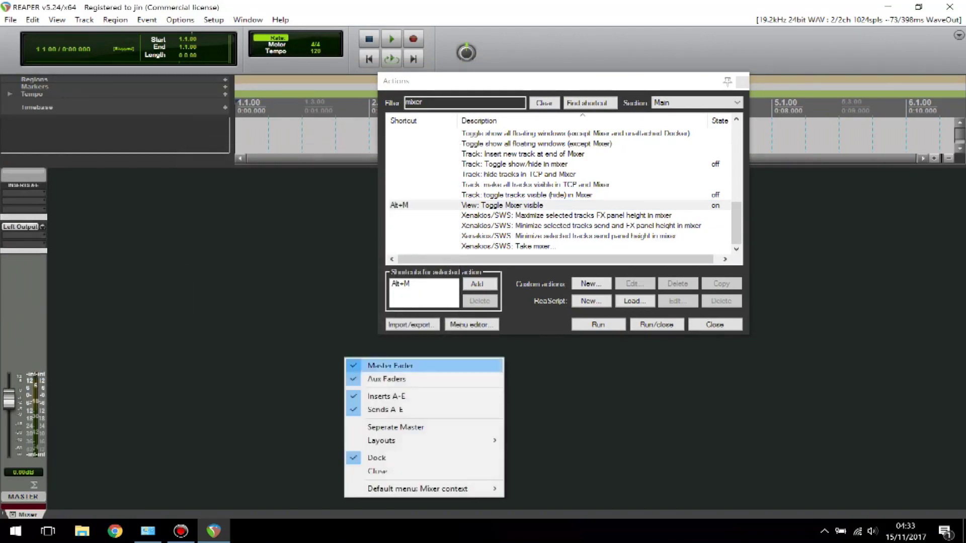
pyautogui.rightClick(808, 322)
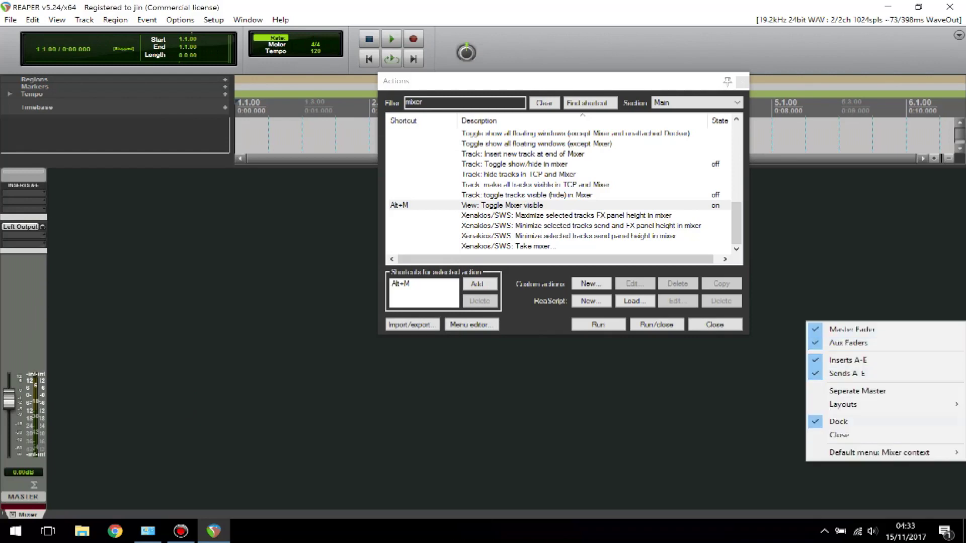
pyautogui.moveTo(880, 453)
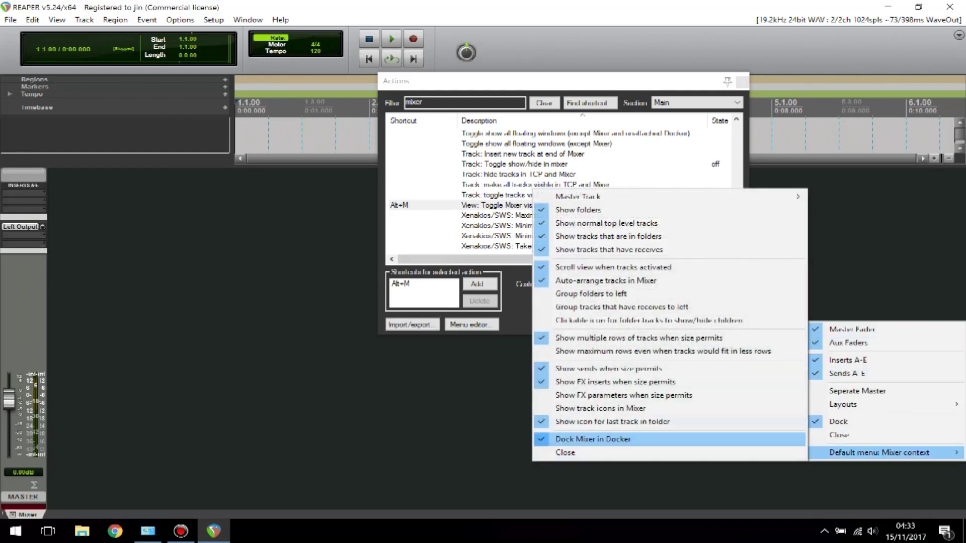
pyautogui.click(592, 439)
pyautogui.click(57, 20)
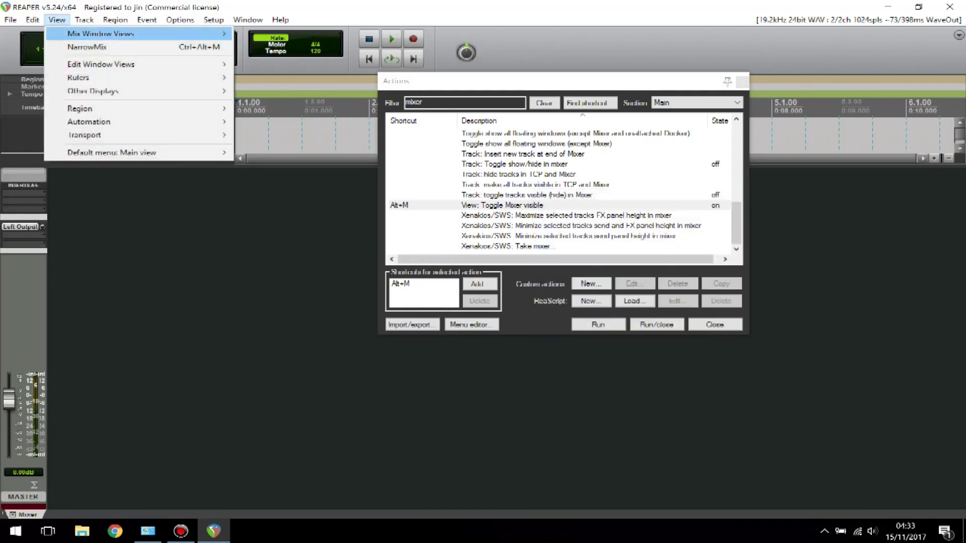
pyautogui.moveTo(111, 153)
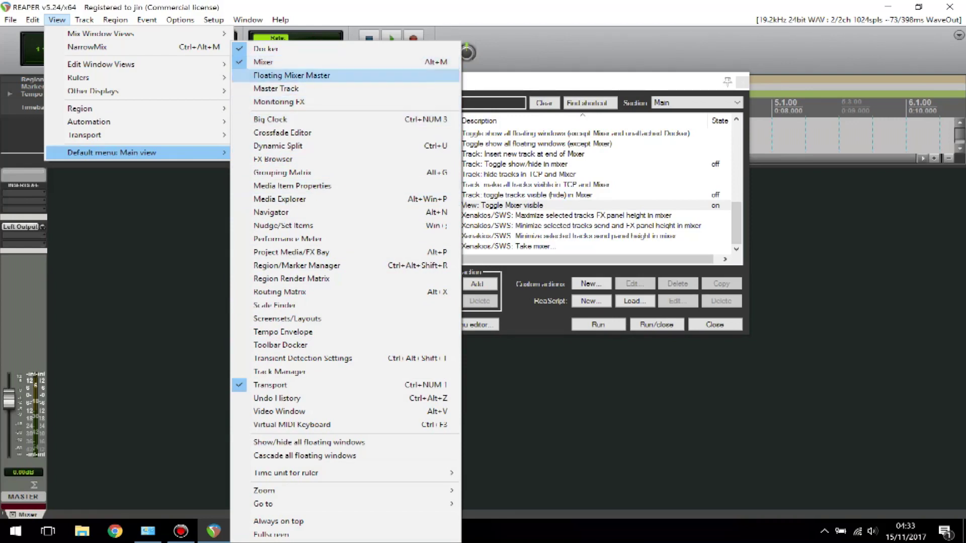
# - Add Ctrl+M as a shortcut for the action View: Toggle Mixer visible
pyautogui.click(502, 206)
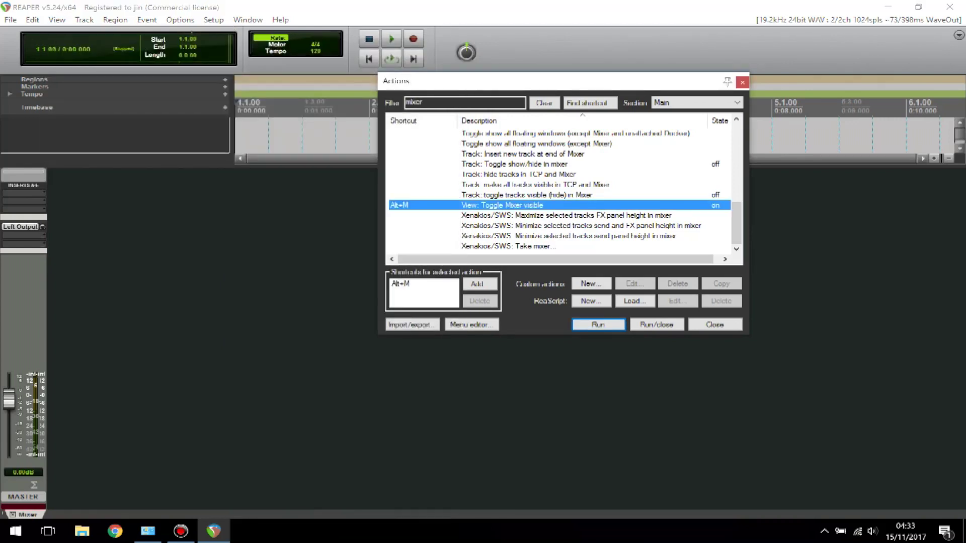
pyautogui.click(401, 284)
pyautogui.click(477, 284)
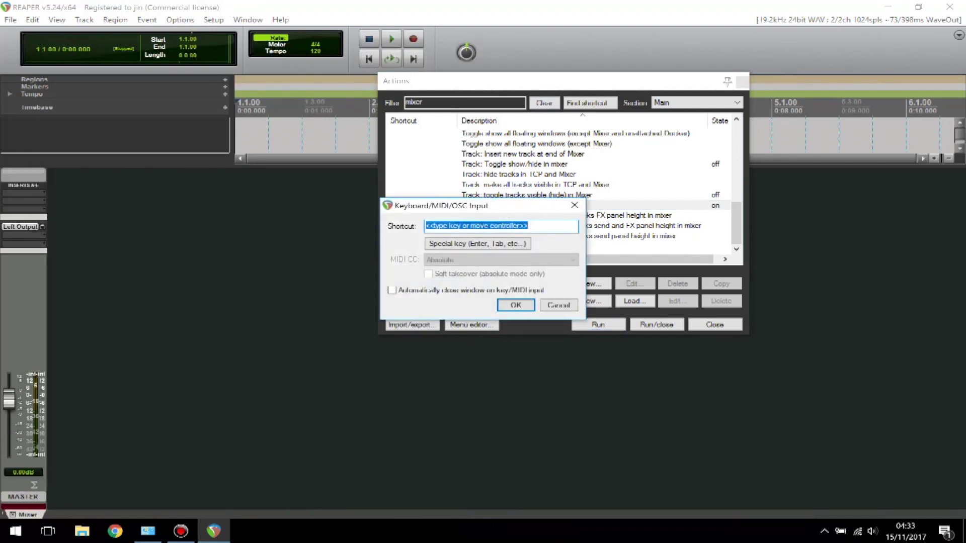
pyautogui.hotkey('ctrl', 'm')
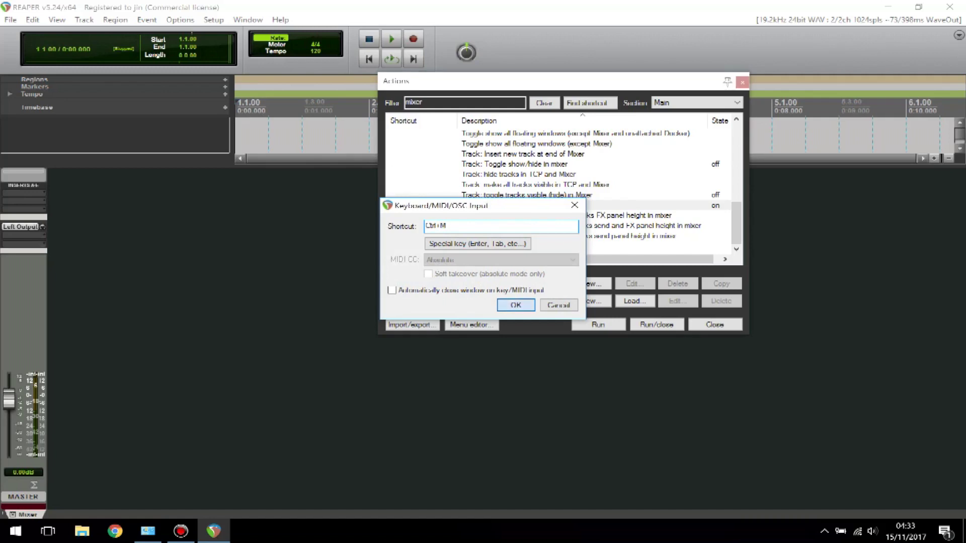
pyautogui.press('Return')
# - Delete the Alt+M shortcut from View: Toggle Mixer visible and close the Actions window
pyautogui.click(401, 291)
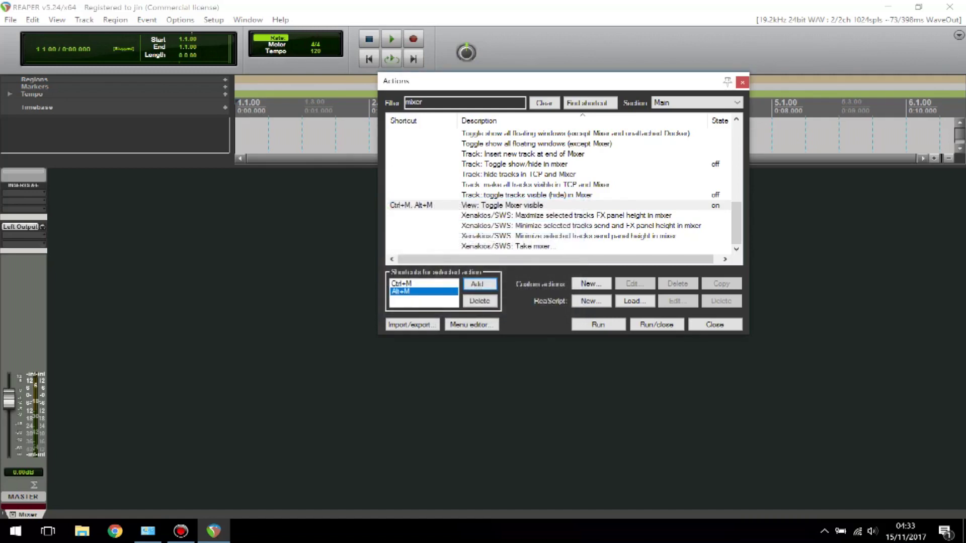
pyautogui.click(479, 301)
pyautogui.click(401, 284)
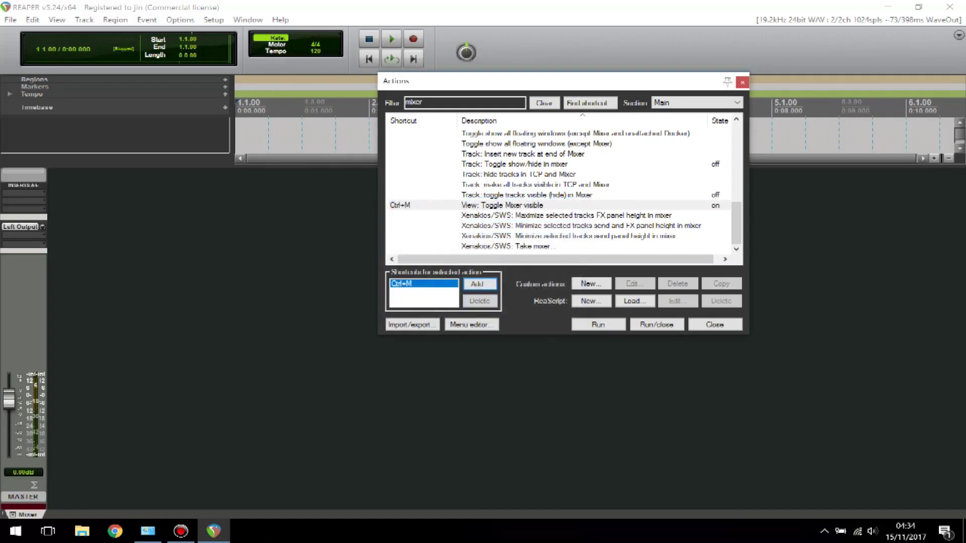
pyautogui.click(714, 324)
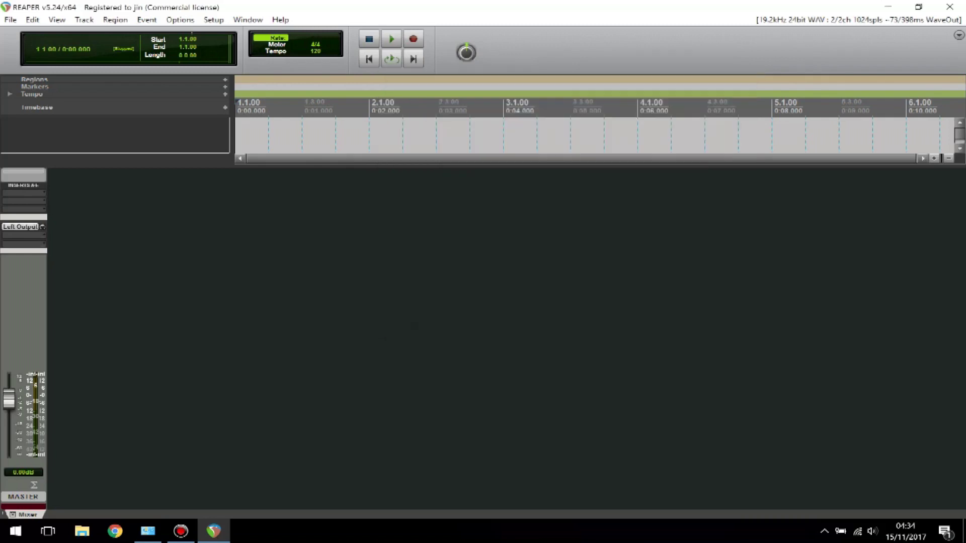
# - Test the new mixer shortcut by toggling the mixer repeatedly, ending with the mixer hidden
pyautogui.hotkey('ctrl', 'm')
pyautogui.hotkey('ctrl', 'm')
pyautogui.hotkey('ctrl', 'm')
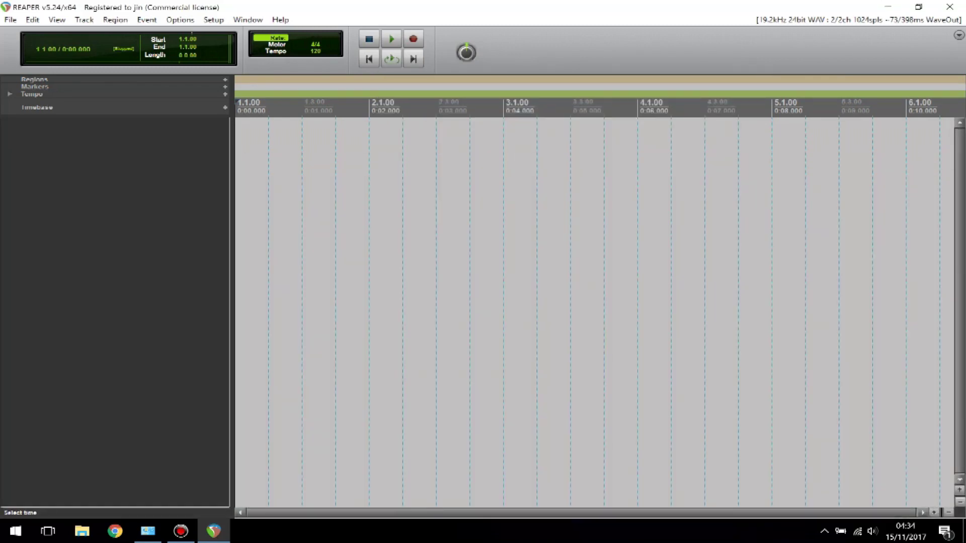
pyautogui.hotkey('ctrl', 'm')
pyautogui.hotkey('ctrl', 'm')
# - Show the Auto Color/Icon/Layout window from the default main extensions commands
pyautogui.hotkey('alt', 'o')
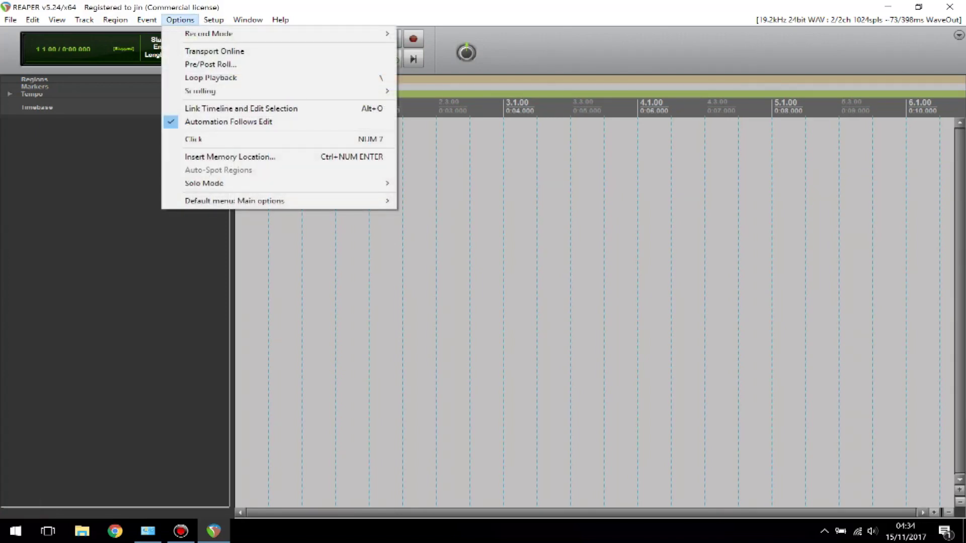
pyautogui.press('Right')
pyautogui.press('Right')
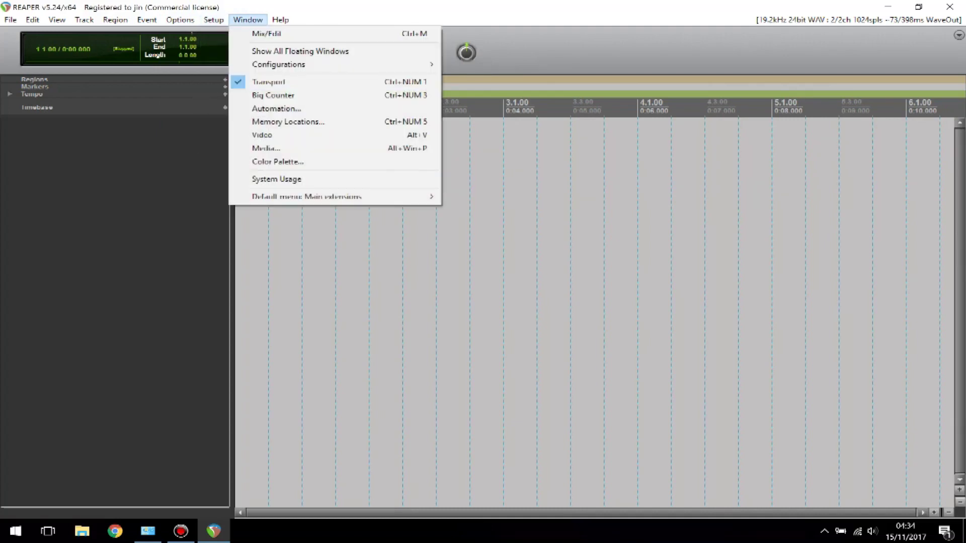
pyautogui.press('Up')
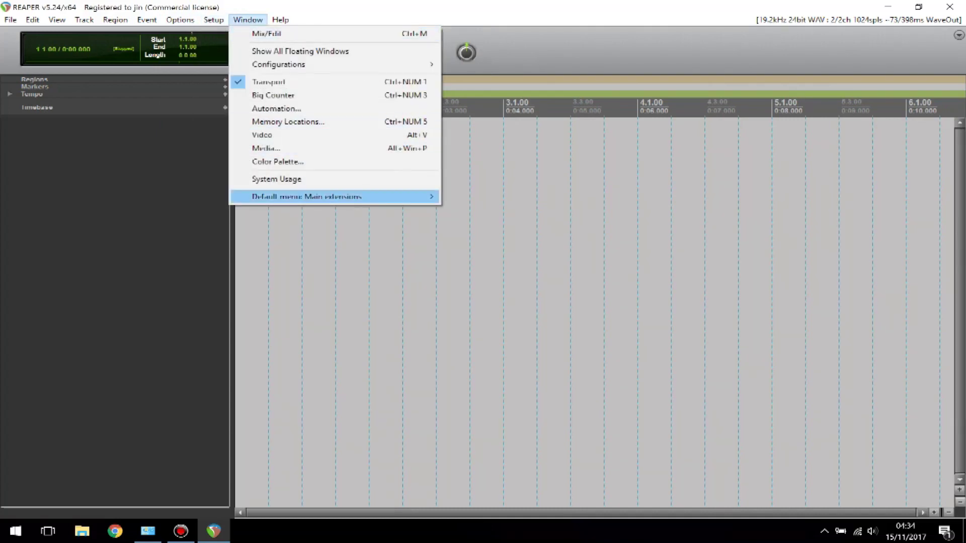
pyautogui.press('Right')
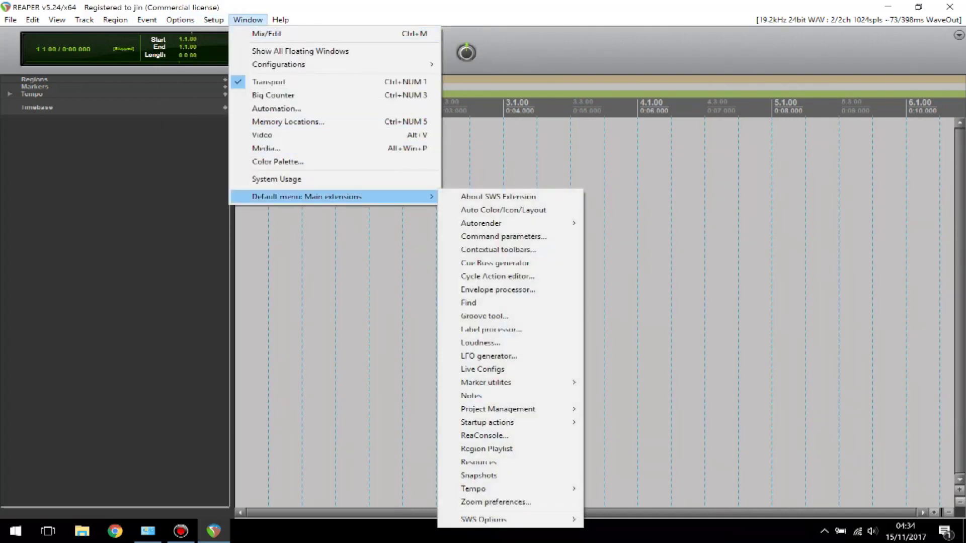
pyautogui.press('Down')
pyautogui.press('Down')
pyautogui.press('Up')
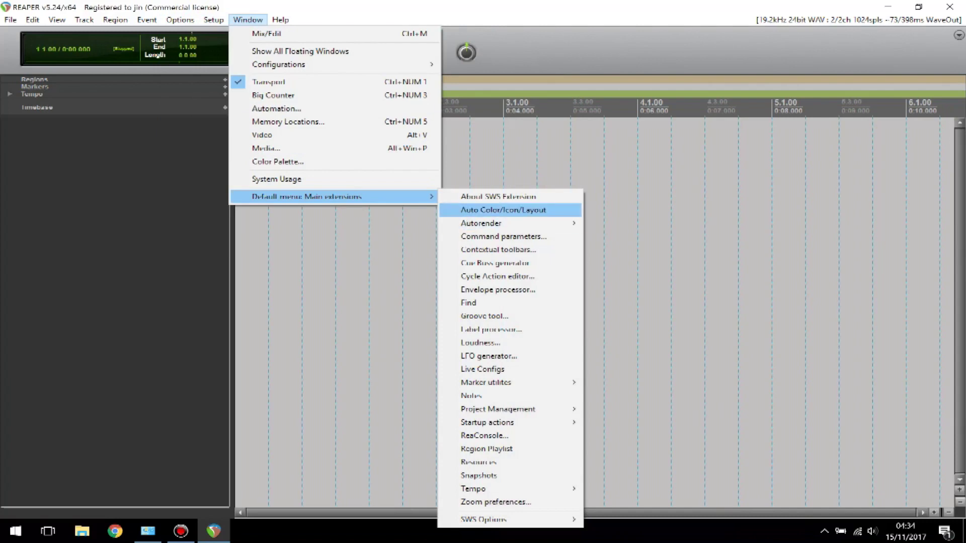
pyautogui.press('Return')
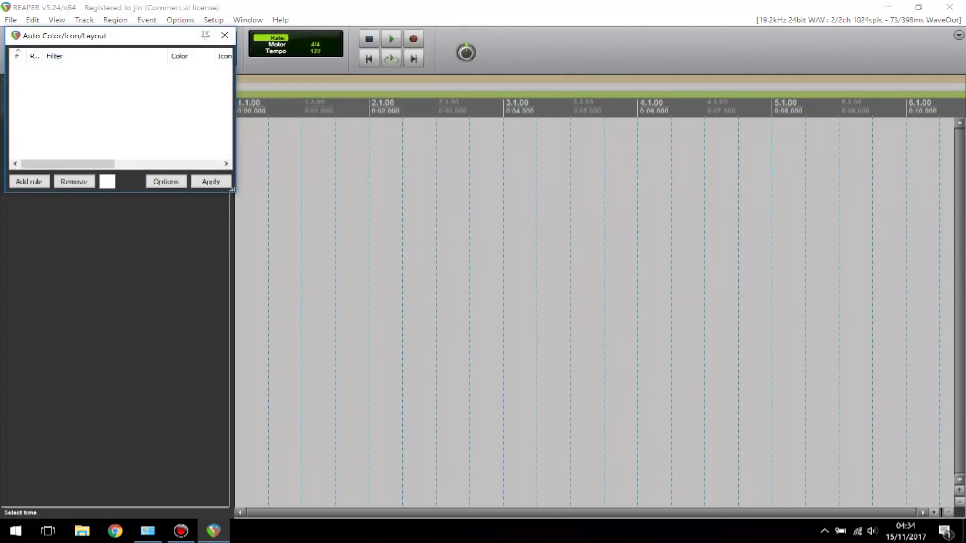
# - Start loading a color set from file in SWS Color Management and browse to the REAPER (x64) InstallData folder
pyautogui.rightClick(59, 81)
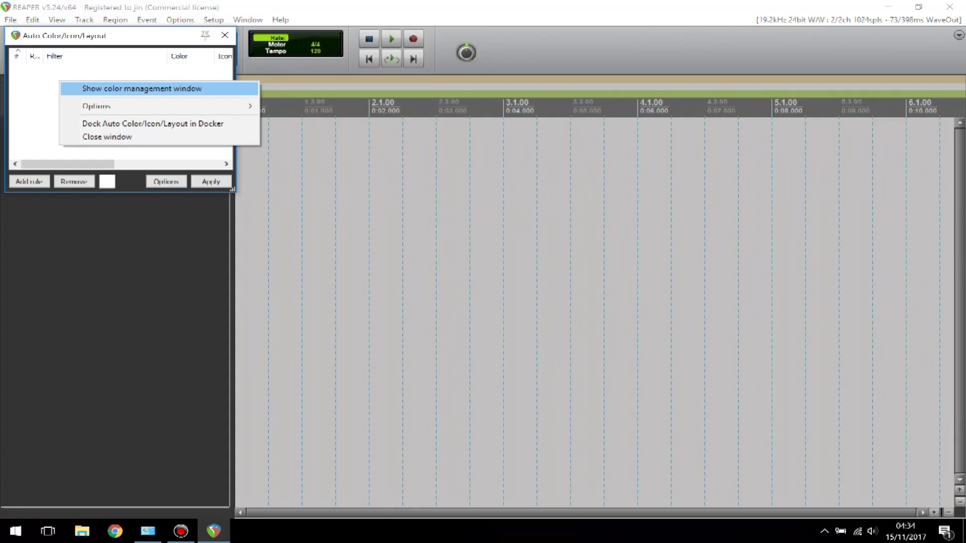
pyautogui.press('Return')
pyautogui.press('Tab')
pyautogui.press('Tab')
pyautogui.press('Tab')
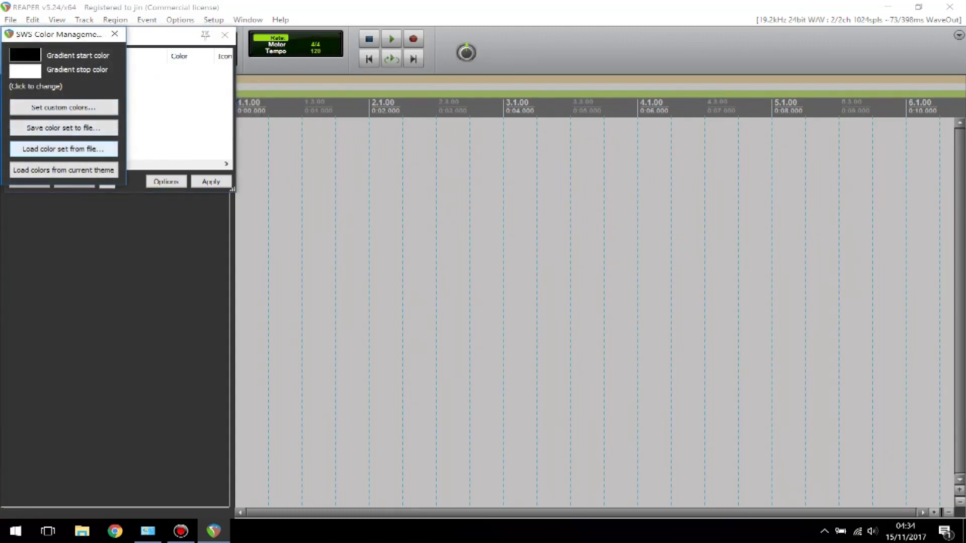
pyautogui.press('Return')
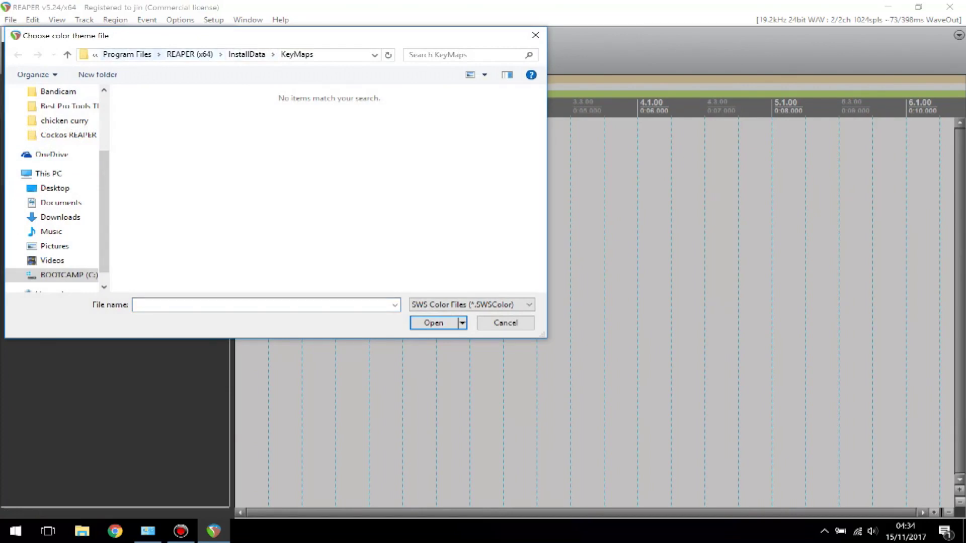
pyautogui.hotkey('alt', 'Up')
pyautogui.doubleClick(156, 122)
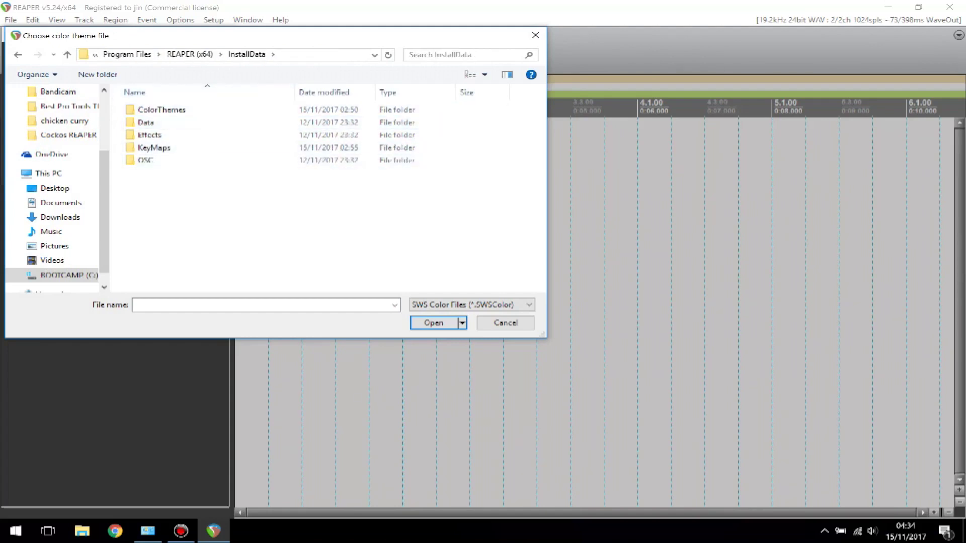
# - In File Explorer, copy PT_ColorSet.SWSColor from the Best Pro Tools Theme For Reaper folder in Downloads
pyautogui.click(15, 531)
pyautogui.rightClick(47, 242)
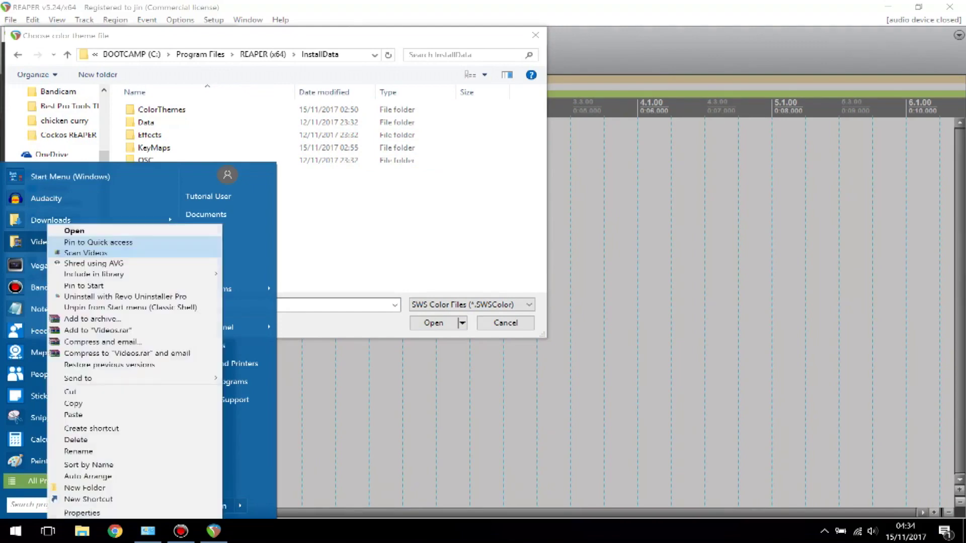
pyautogui.click(74, 231)
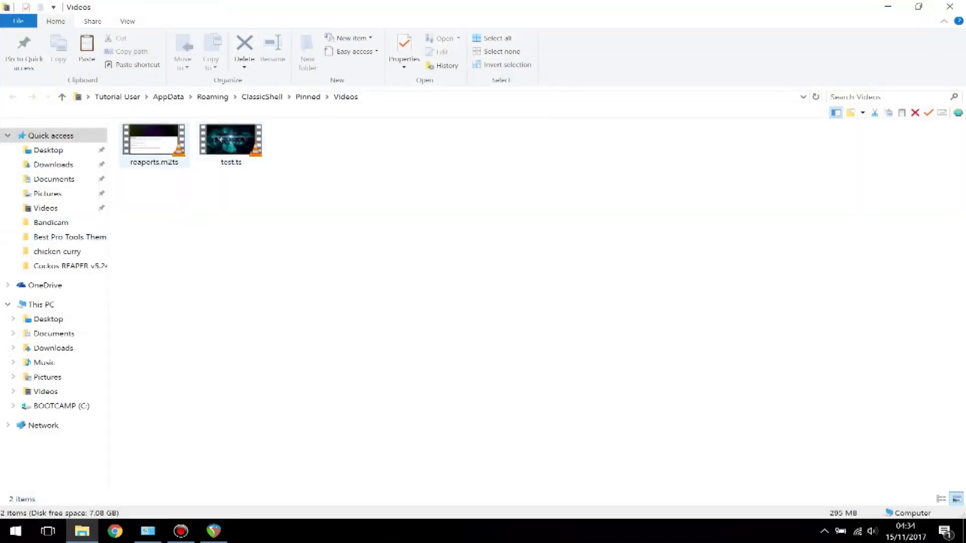
pyautogui.click(53, 164)
pyautogui.doubleClick(154, 161)
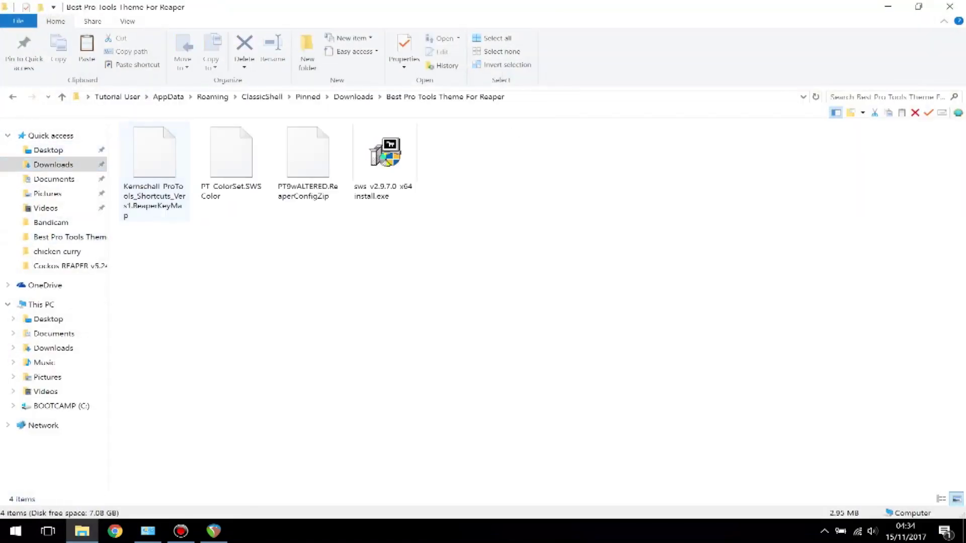
pyautogui.click(231, 165)
pyautogui.rightClick(230, 166)
pyautogui.press('Up')
pyautogui.press('Return')
# - Return to REAPER's color theme file dialog and paste the copied color set into InstallData, granting administrator permission
pyautogui.hotkey('alt', 'Tab')
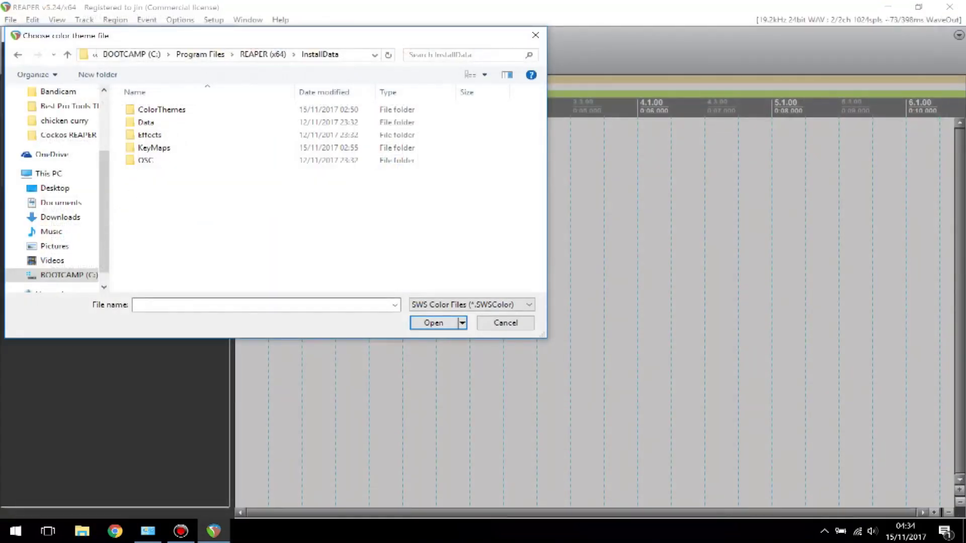
pyautogui.rightClick(250, 207)
pyautogui.click(281, 290)
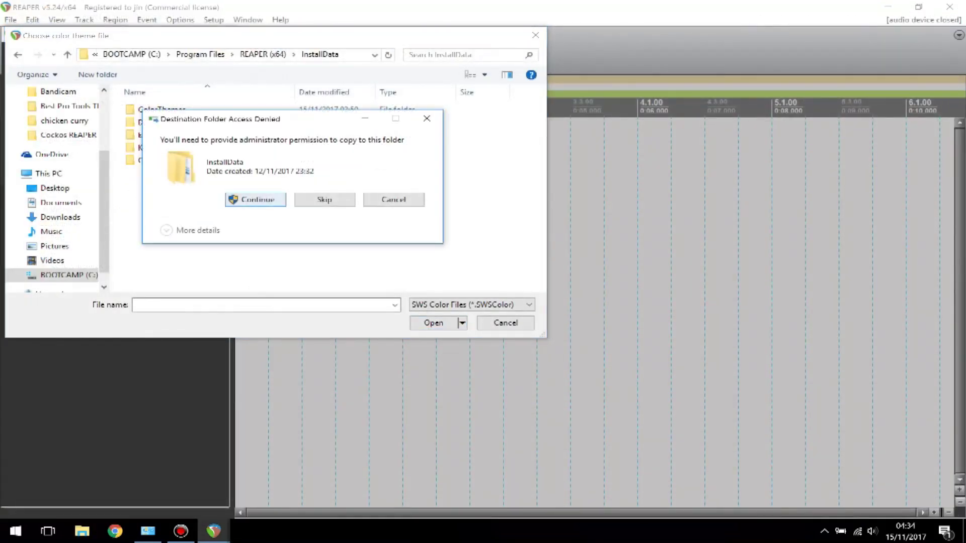
pyautogui.click(257, 199)
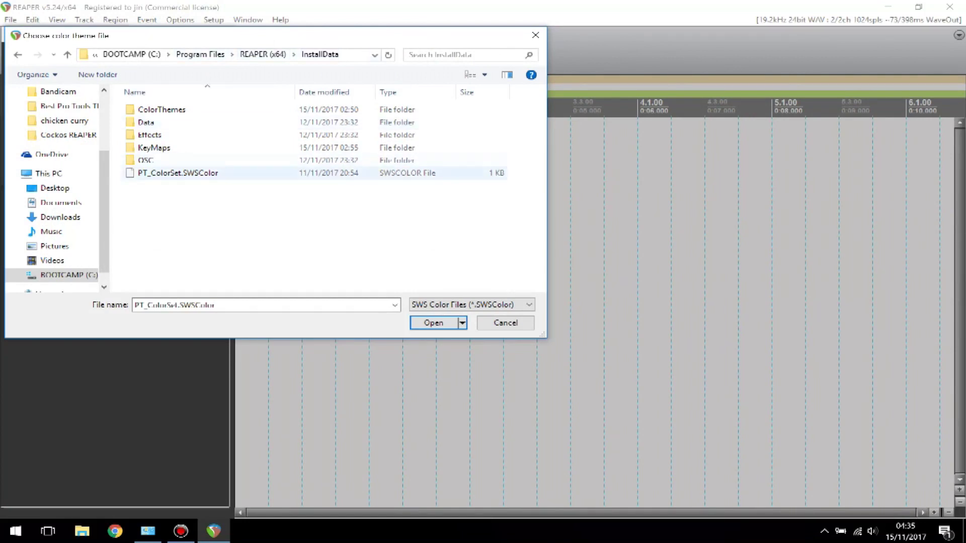
# - Load PT_ColorSet.SWSColor as the color set and close the SWS Color Management and Auto Color/Icon/Layout windows
pyautogui.doubleClick(177, 172)
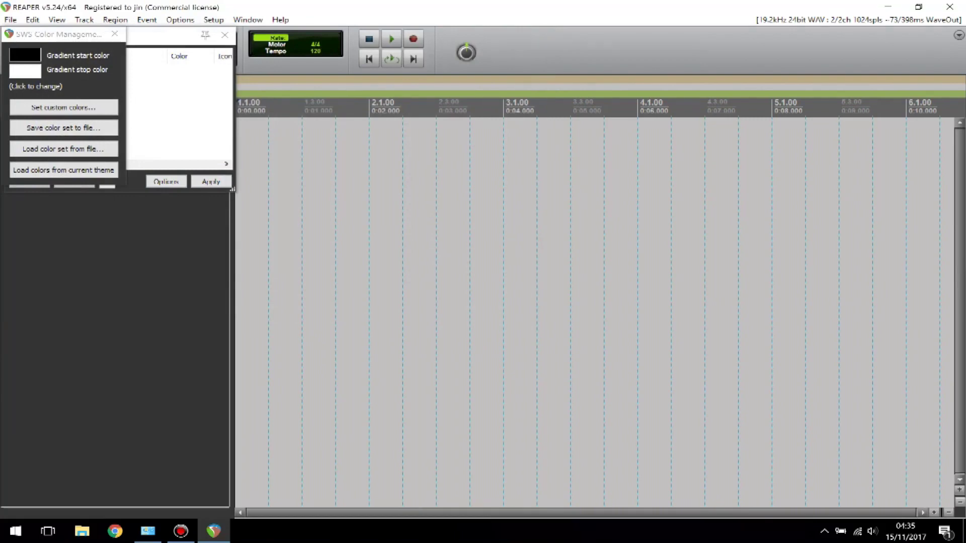
pyautogui.click(115, 34)
pyautogui.click(224, 34)
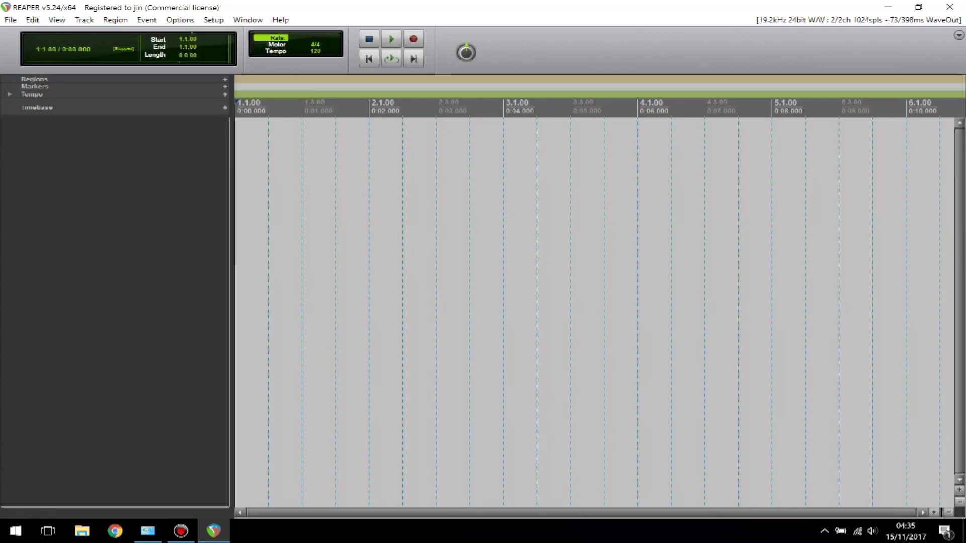
# - Switch the main toolbar above the track area to the Tools toolbar
pyautogui.moveTo(466, 52)
pyautogui.rightClick(123, 81)
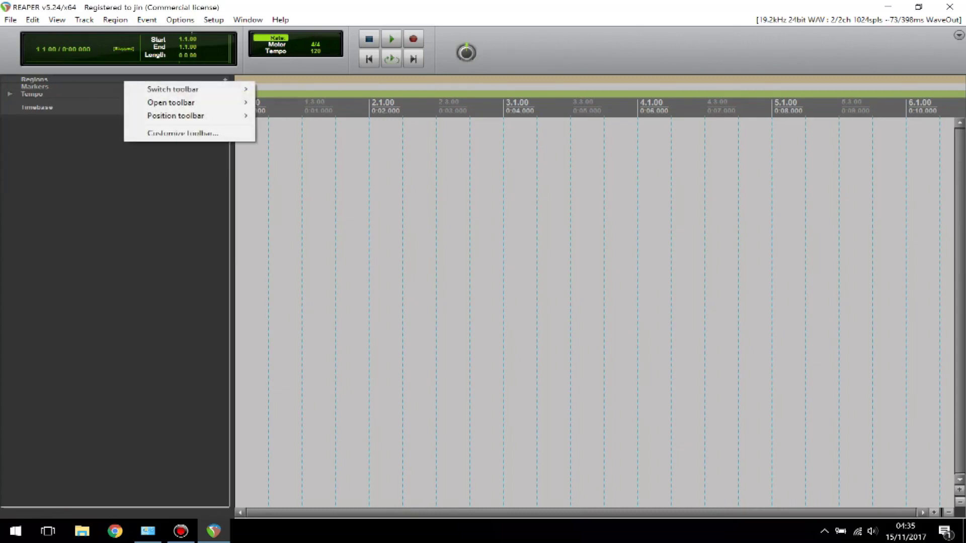
pyautogui.moveTo(176, 89)
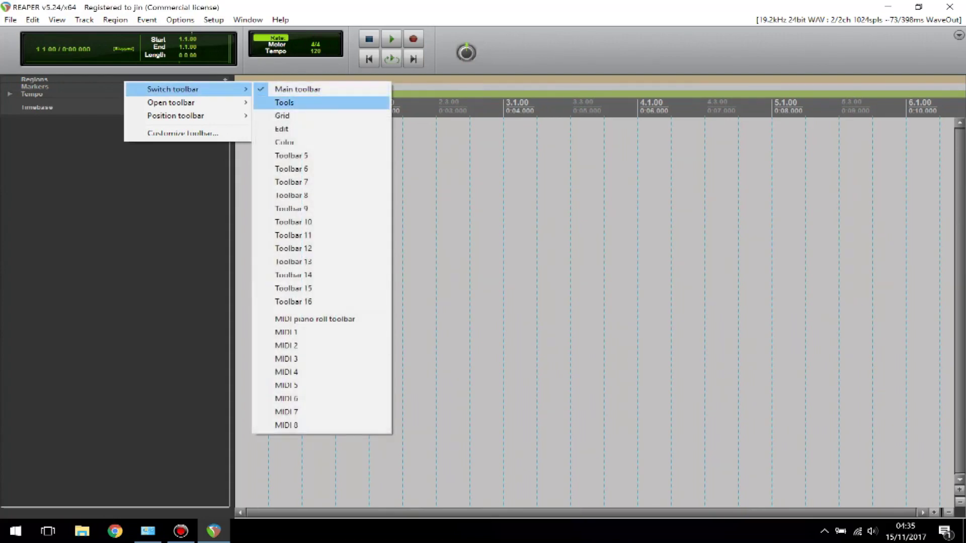
pyautogui.click(284, 102)
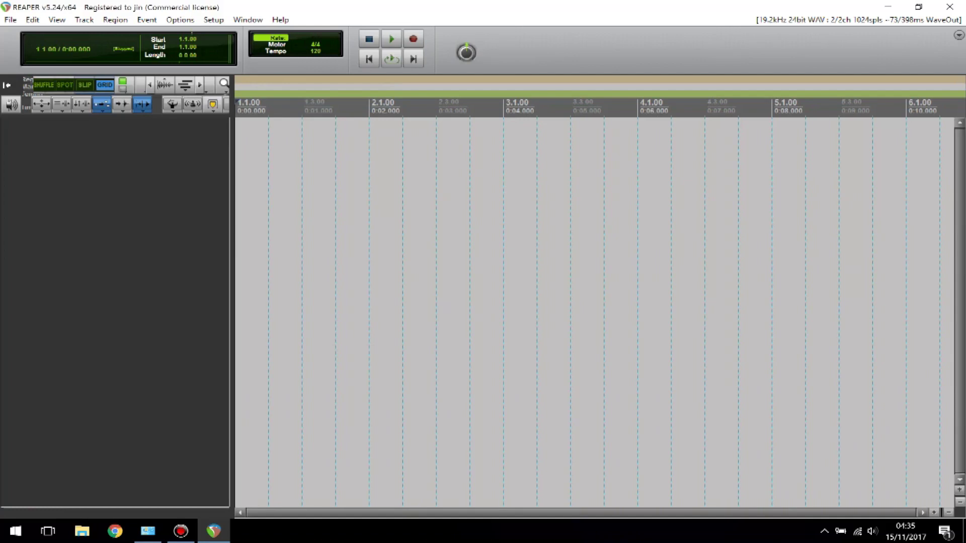
# - Position the Tools toolbar at the top of the main window
pyautogui.rightClick(158, 102)
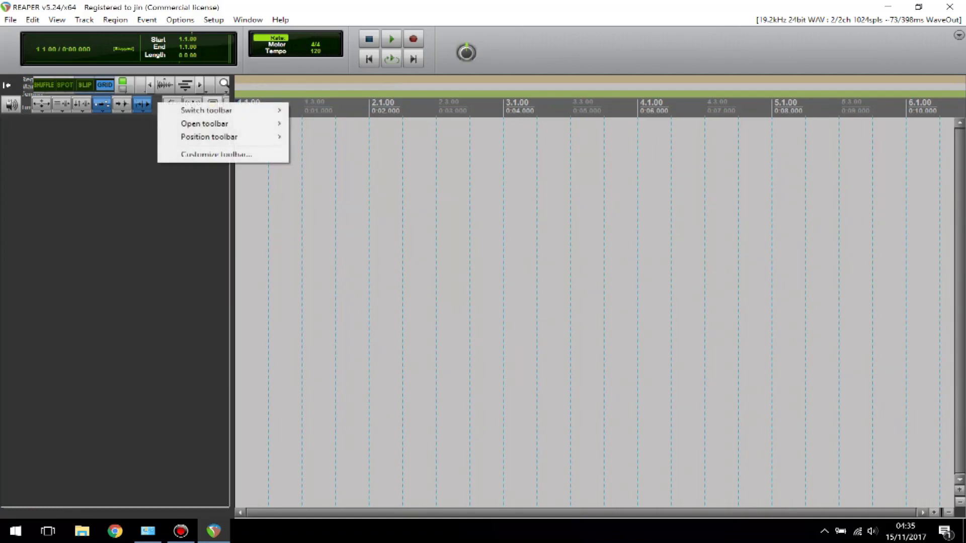
pyautogui.moveTo(221, 136)
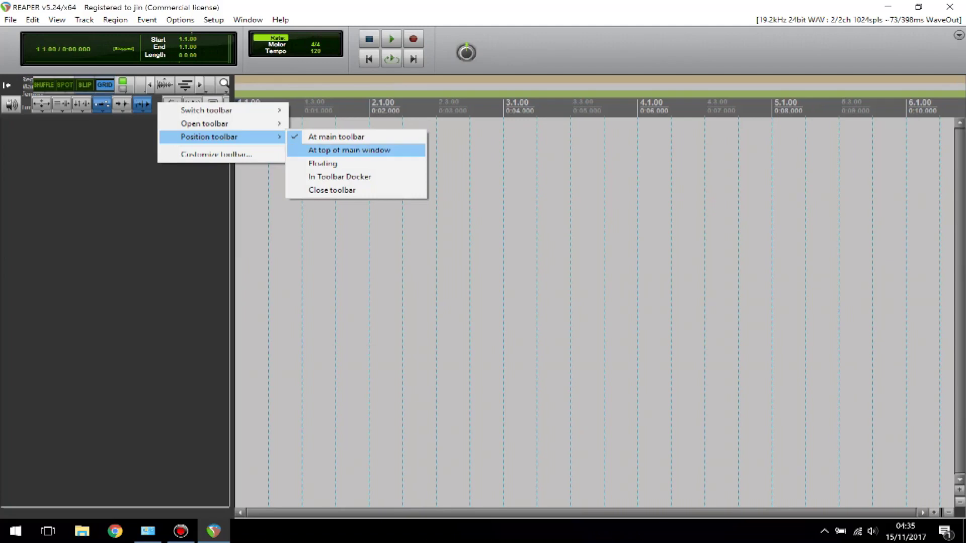
pyautogui.press('Return')
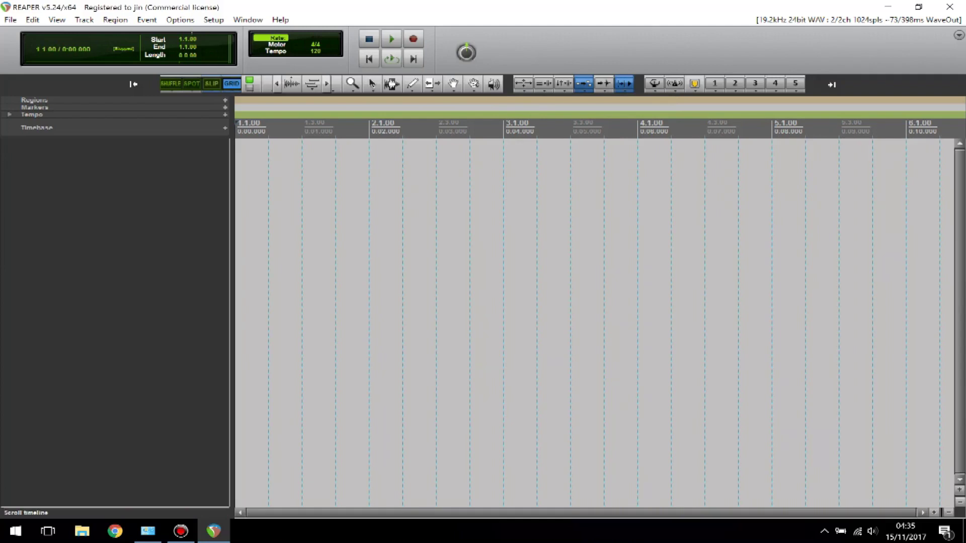
# - Add a track from the Audio Track.RTrackTemplate track template
pyautogui.rightClick(129, 195)
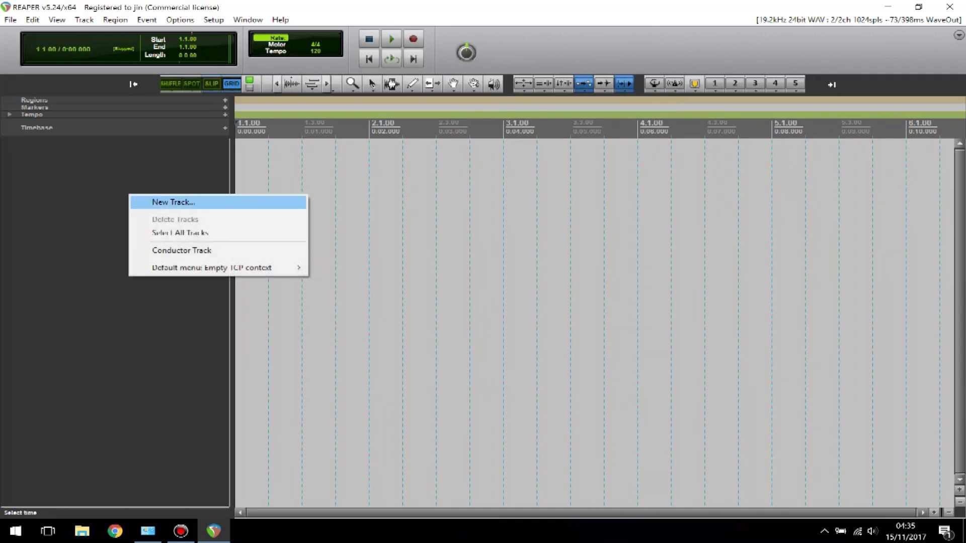
pyautogui.click(174, 202)
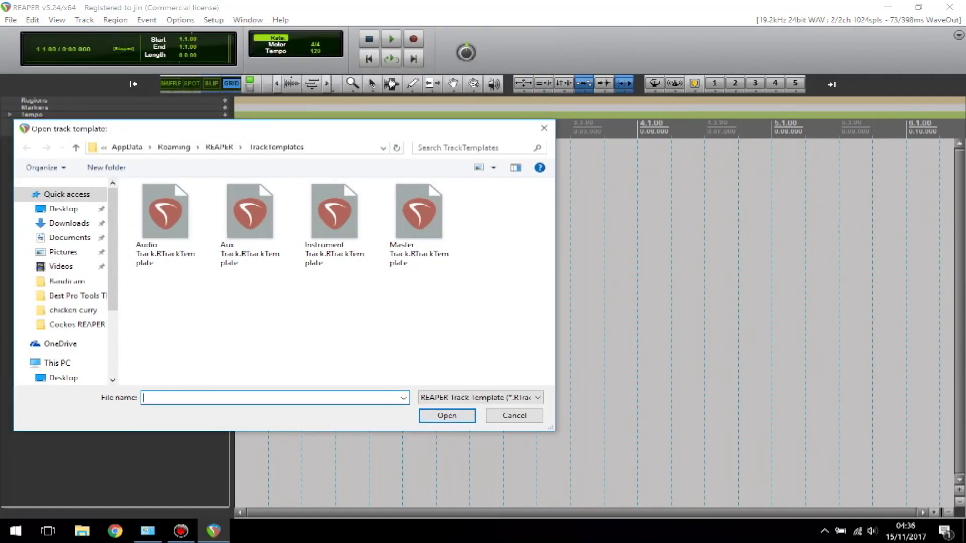
pyautogui.click(165, 224)
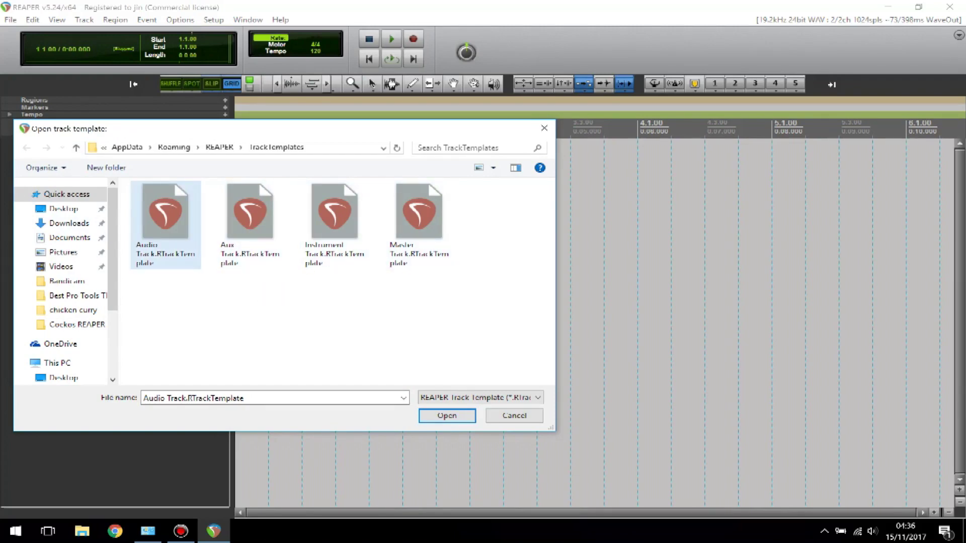
pyautogui.doubleClick(166, 221)
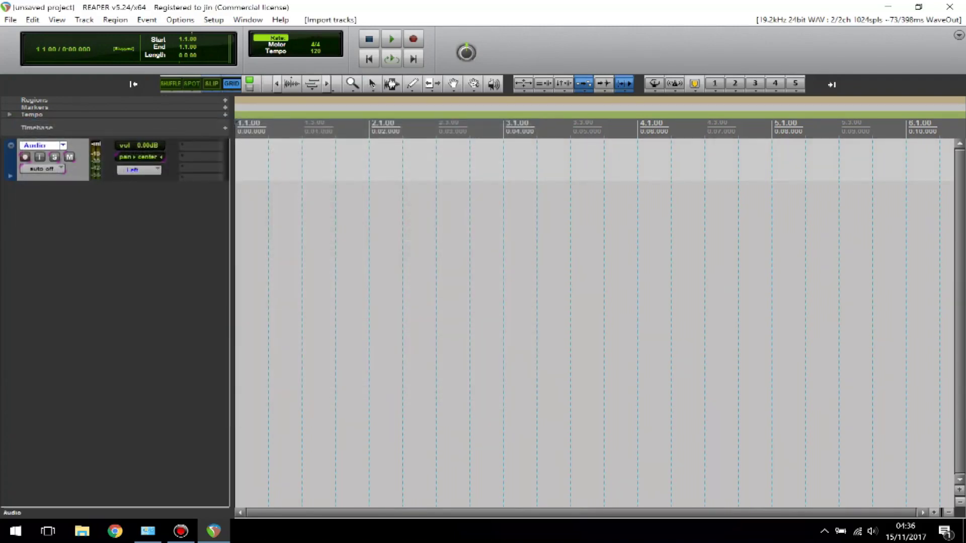
# - Insert a new track below the Audio track and name it "bus"
pyautogui.rightClick(65, 237)
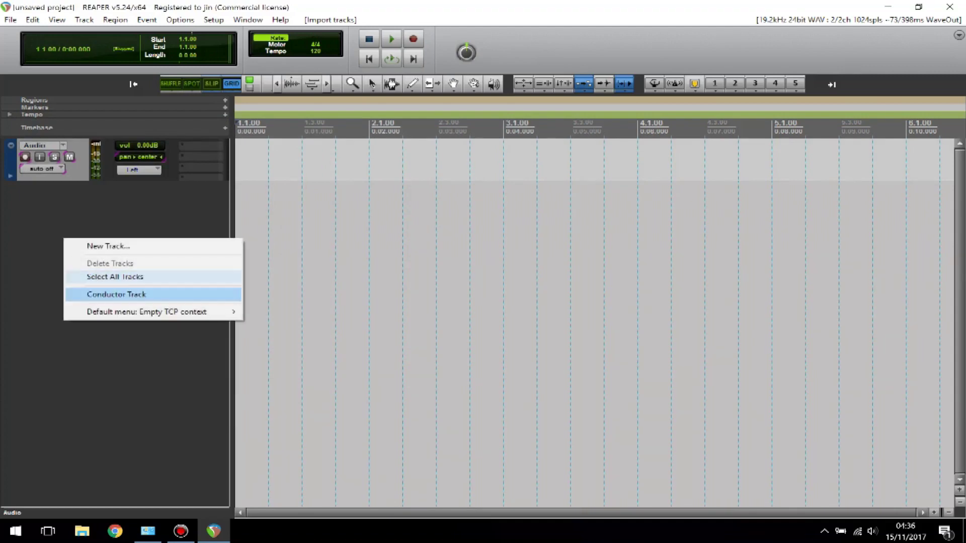
pyautogui.moveTo(151, 312)
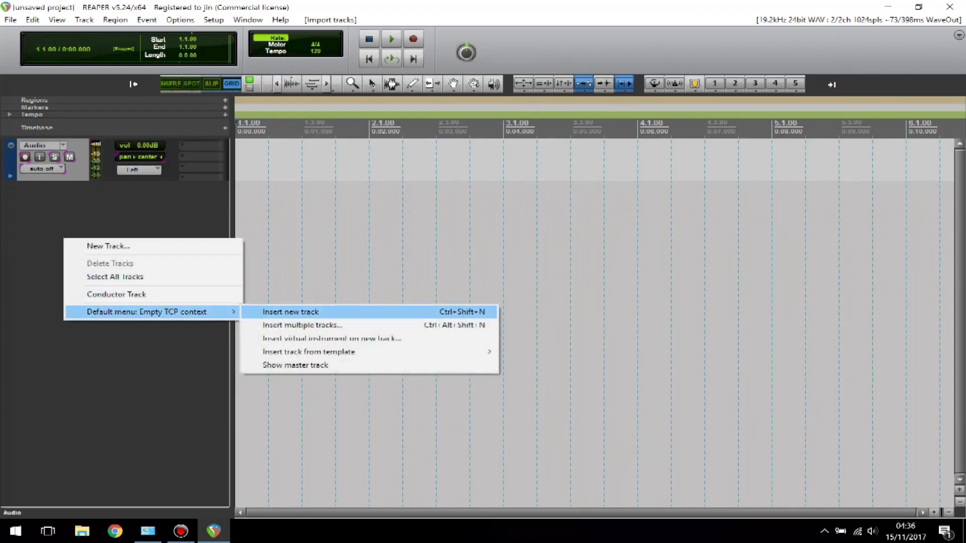
pyautogui.click(291, 312)
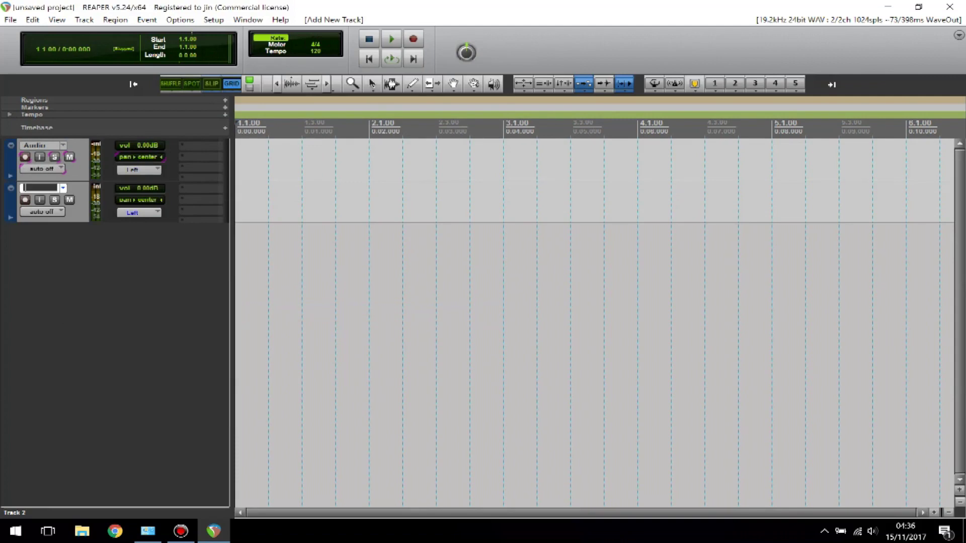
pyautogui.write('bus')
pyautogui.press('Return')
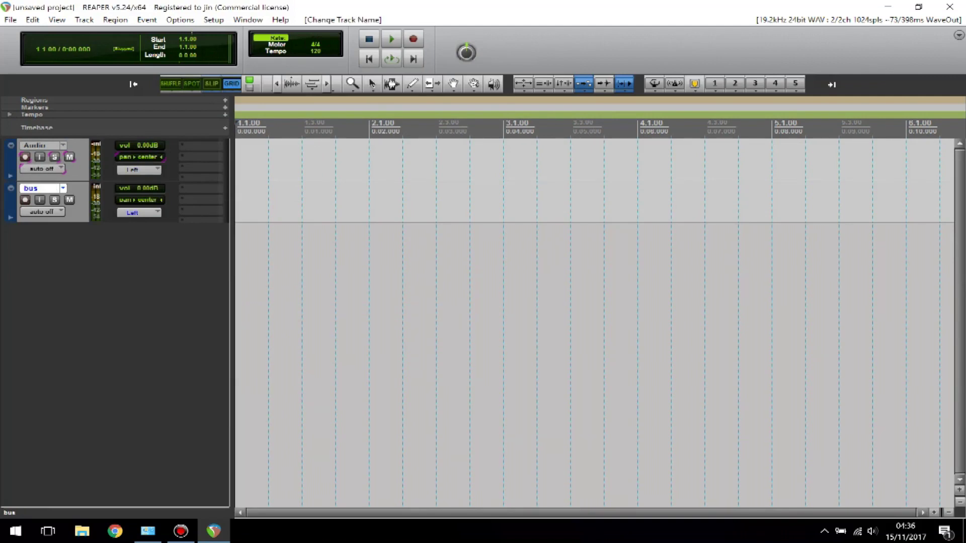
# - Arm the Audio track for recording
pyautogui.hotkey('shift', 'Tab')
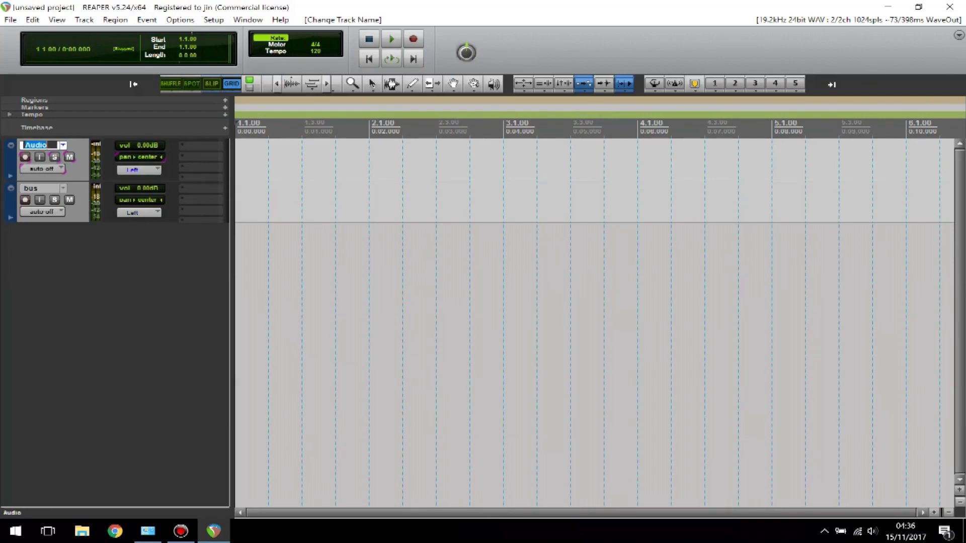
pyautogui.write('rec')
pyautogui.press('Return')
pyautogui.click(25, 157)
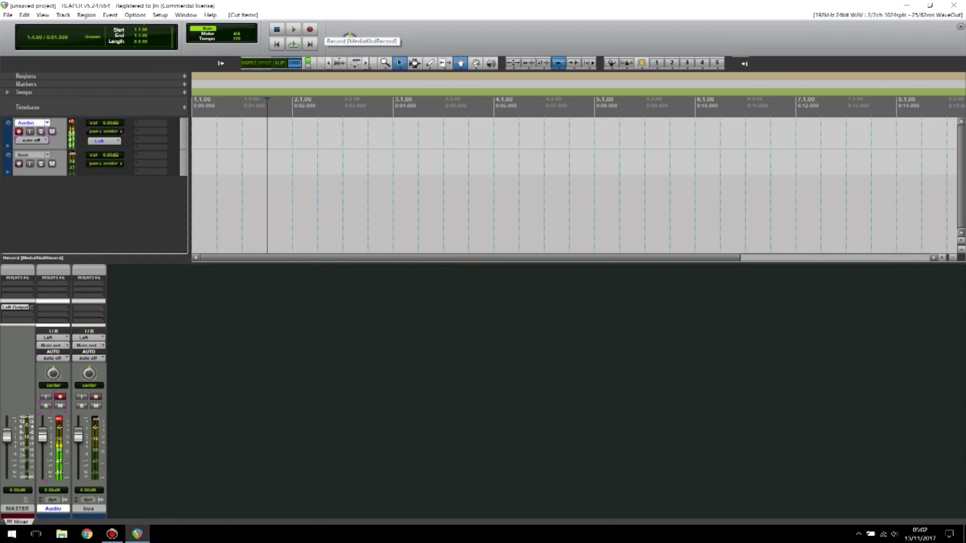
# - Record a take on the Audio track from the project start and end the recording
pyautogui.press('Return')
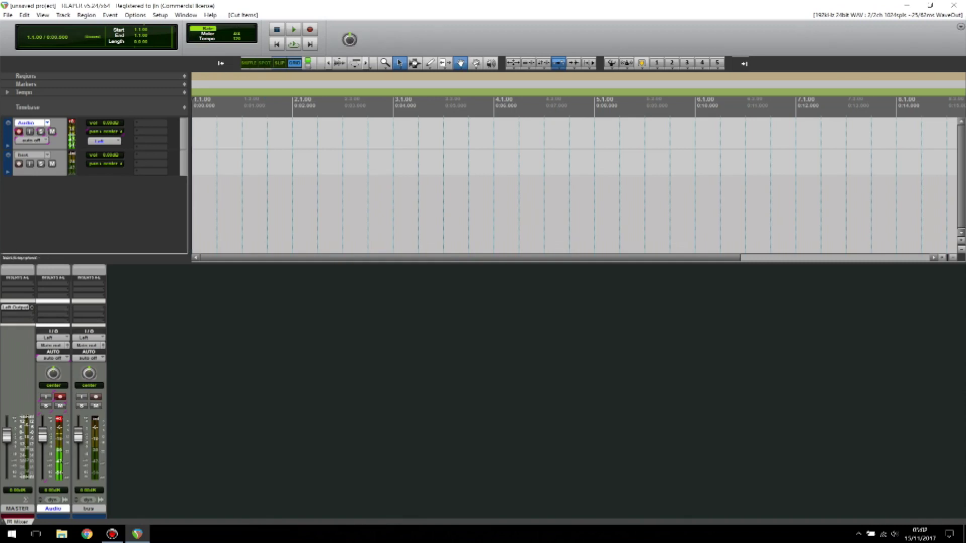
pyautogui.click(349, 39)
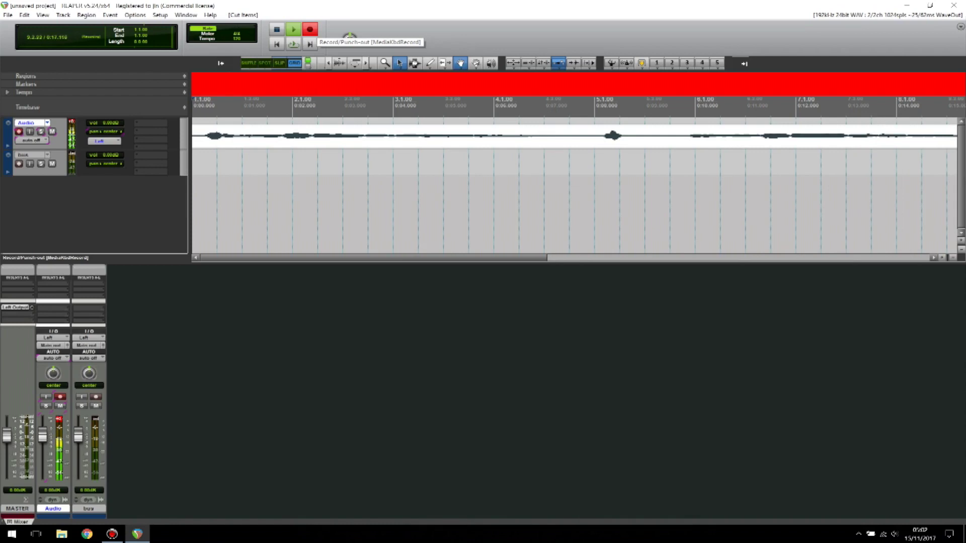
pyautogui.click(309, 29)
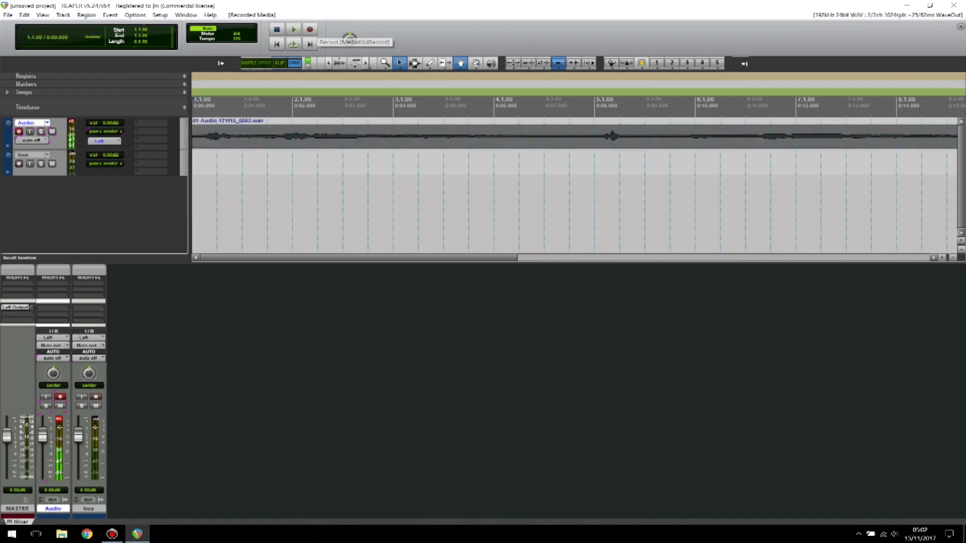
# - Check the Grid mode snapping by placing the edit cursor at various points along the recorded item
pyautogui.click(418, 138)
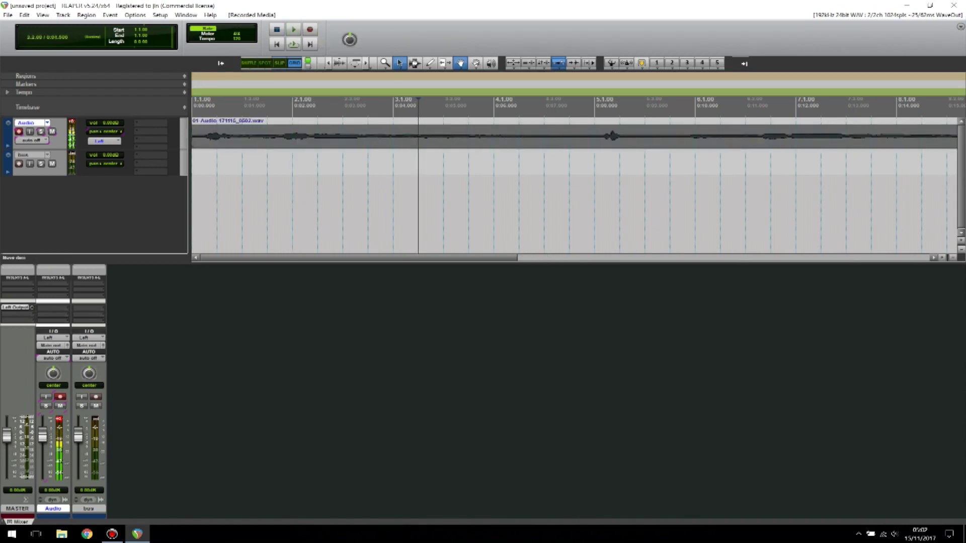
pyautogui.click(595, 135)
pyautogui.click(544, 136)
pyautogui.click(468, 138)
pyautogui.click(292, 139)
pyautogui.click(267, 136)
pyautogui.click(343, 136)
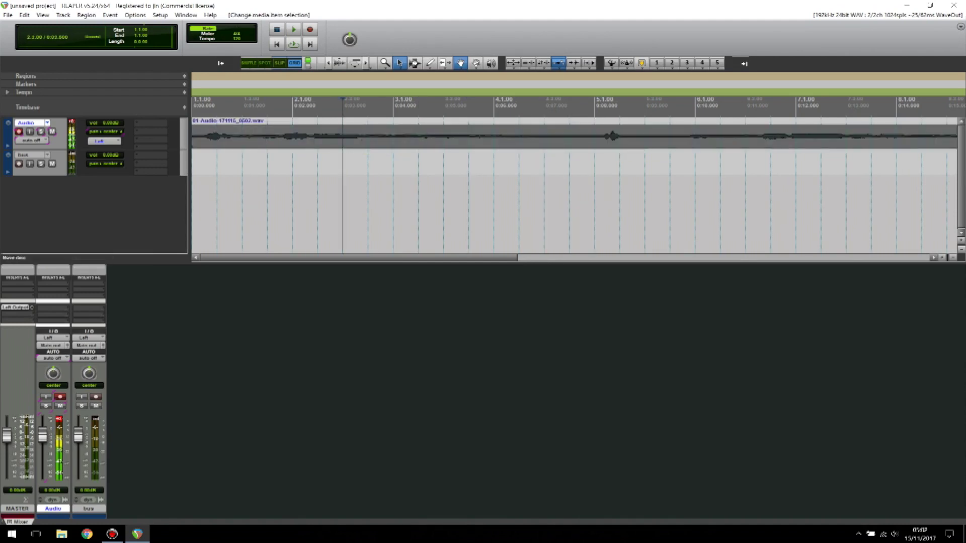
pyautogui.click(317, 136)
pyautogui.click(242, 136)
pyautogui.click(217, 136)
pyautogui.click(418, 135)
pyautogui.click(544, 136)
pyautogui.click(472, 137)
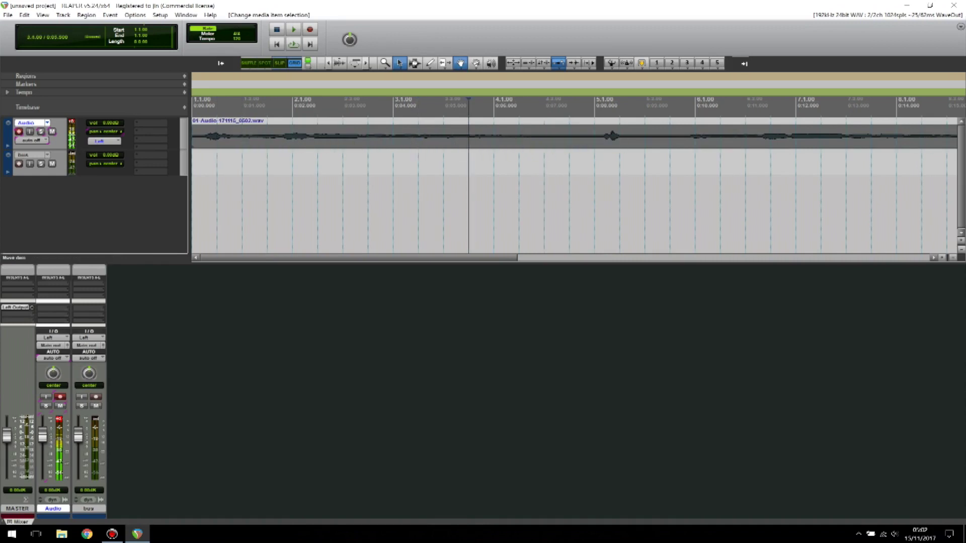
pyautogui.click(318, 143)
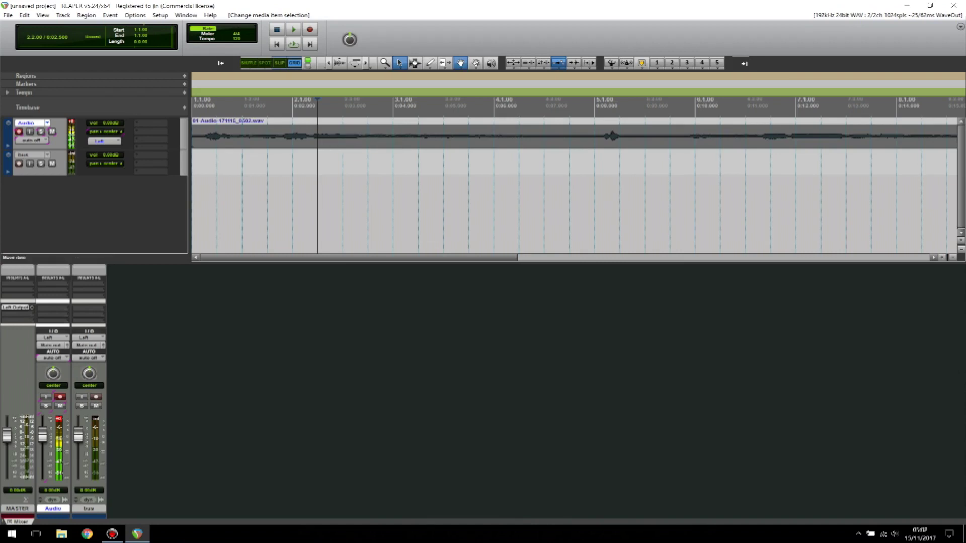
pyautogui.click(396, 130)
pyautogui.click(340, 132)
pyautogui.click(371, 131)
pyautogui.click(444, 131)
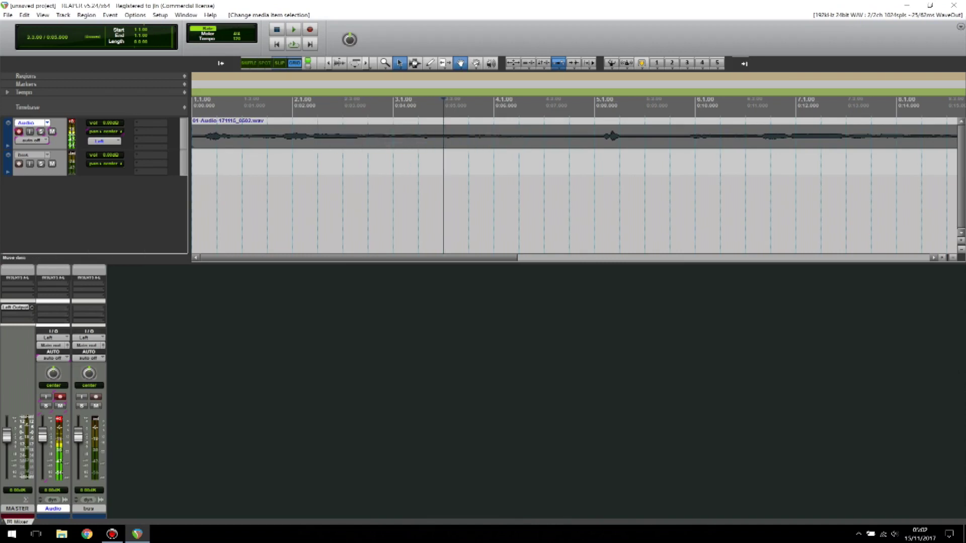
pyautogui.click(418, 166)
pyautogui.click(342, 166)
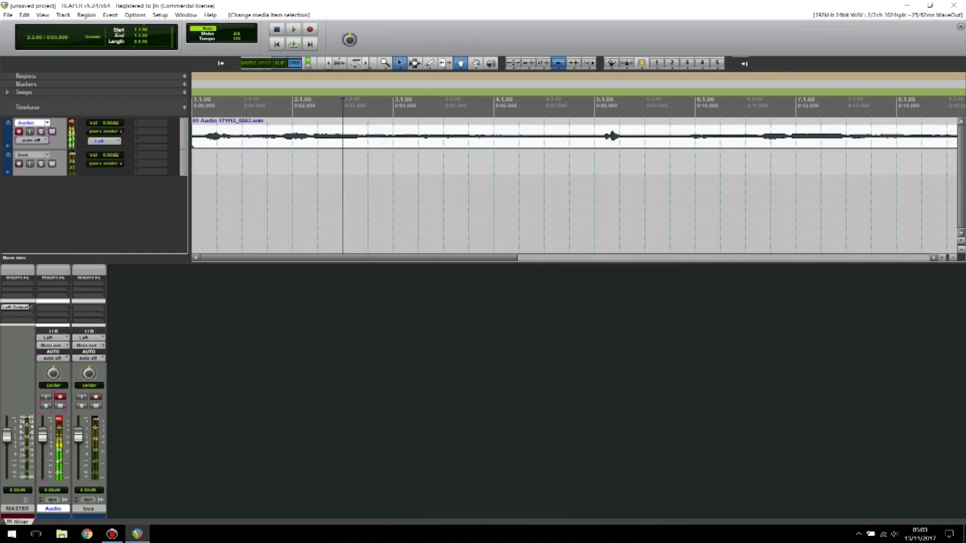
pyautogui.click(299, 132)
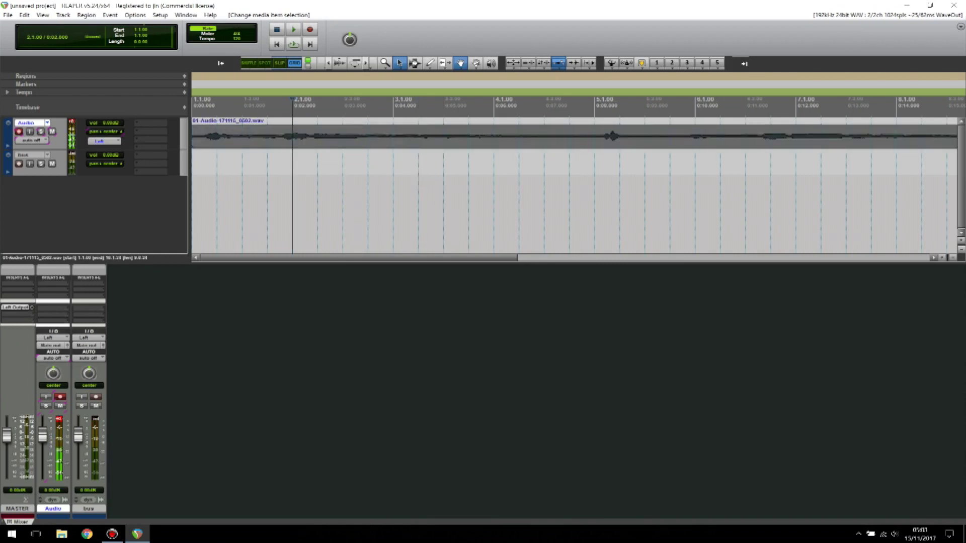
# - Switch the edit mode to Slip and place the edit cursor freely at several points on the recorded item
pyautogui.press('F2')
pyautogui.click(344, 130)
pyautogui.click(334, 130)
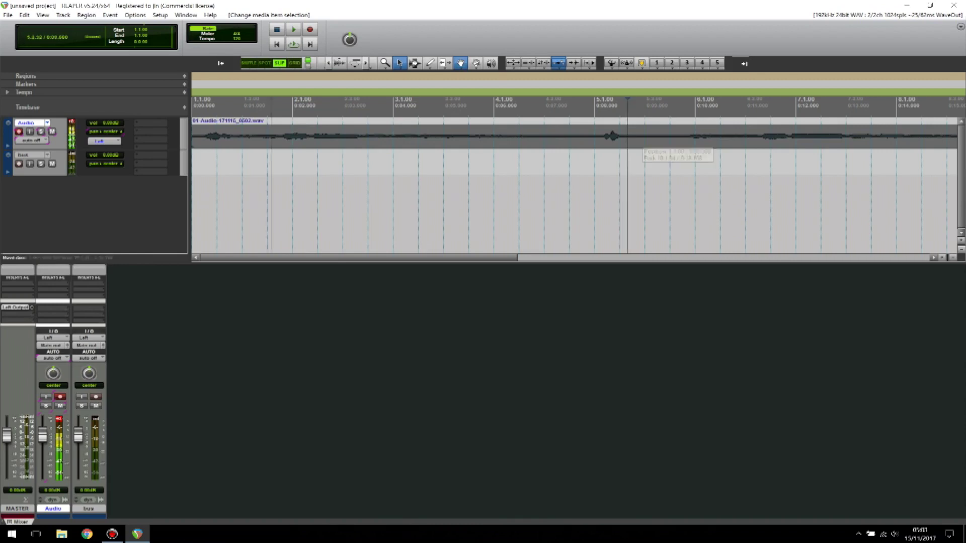
pyautogui.click(593, 140)
pyautogui.click(546, 137)
# - Split the recorded item at about 5.1.00 and again shortly before the next bar
pyautogui.click(596, 136)
pyautogui.press('s')
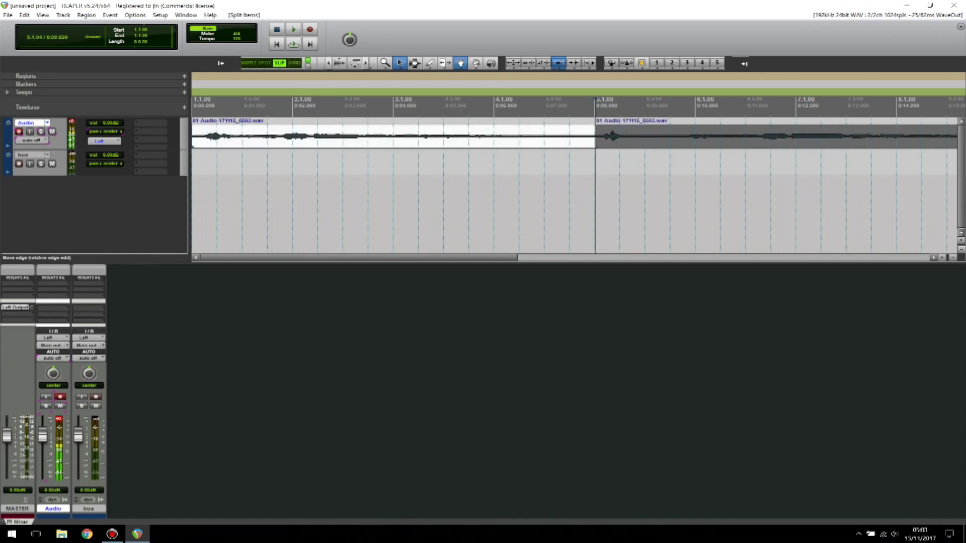
pyautogui.click(670, 134)
pyautogui.press('s')
# - Delete the short middle piece of the recording and move the following piece back to close the gap
pyautogui.click(628, 135)
pyautogui.click(627, 136)
pyautogui.press('Delete')
pyautogui.moveTo(726, 133); pyautogui.dragTo(650, 135)
pyautogui.click(567, 162)
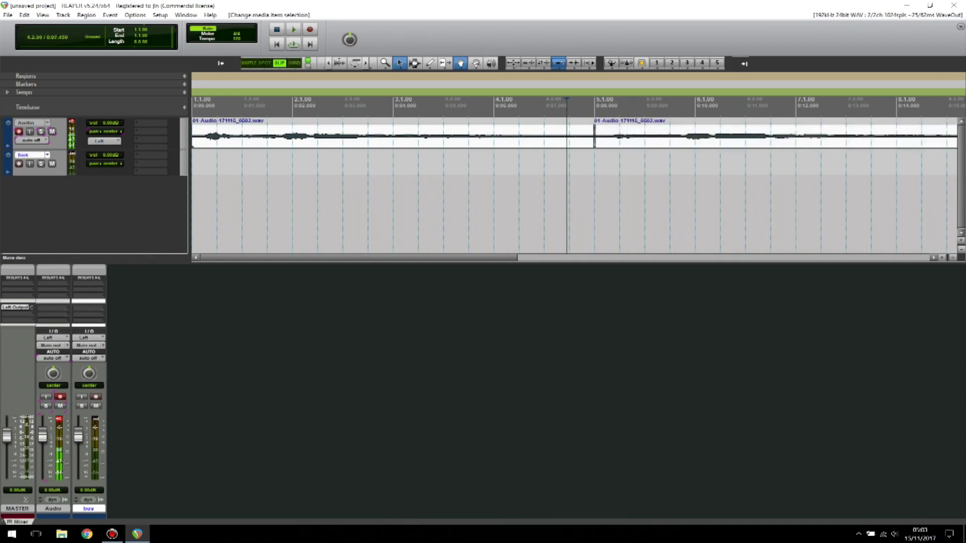
# - Play back the edited recording from near the project start
pyautogui.click(202, 103)
pyautogui.press('space')
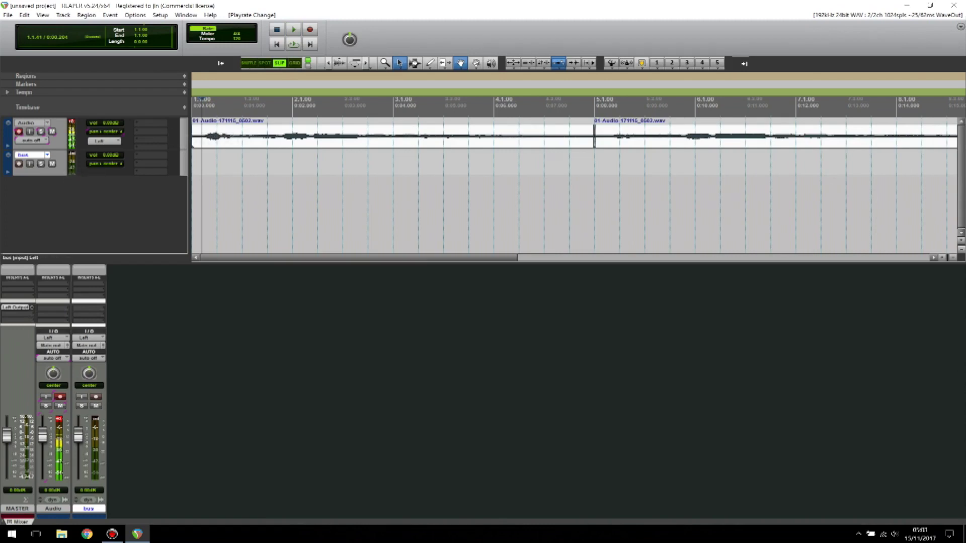
# - Add the Cockos ReaVerb effect to the bus track
pyautogui.press('f')
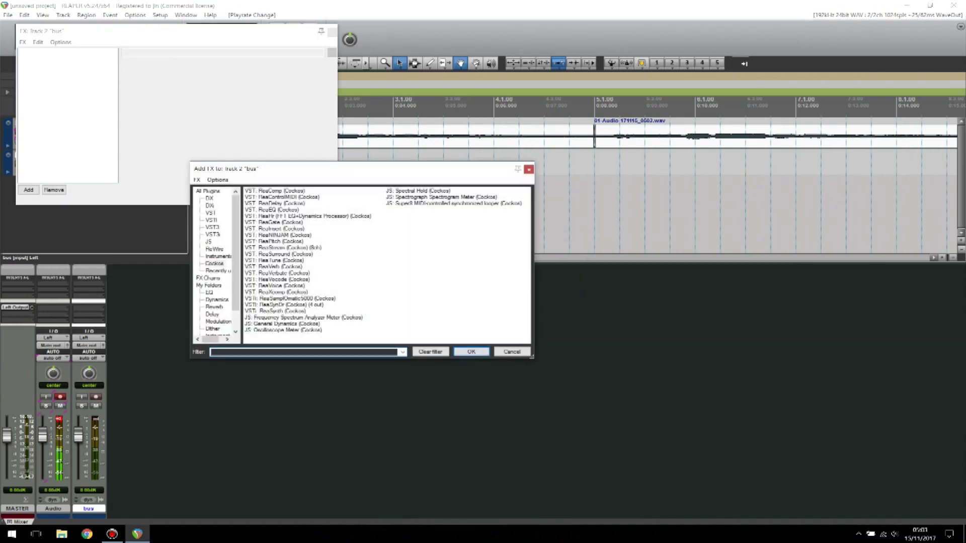
pyautogui.click(273, 266)
pyautogui.click(214, 264)
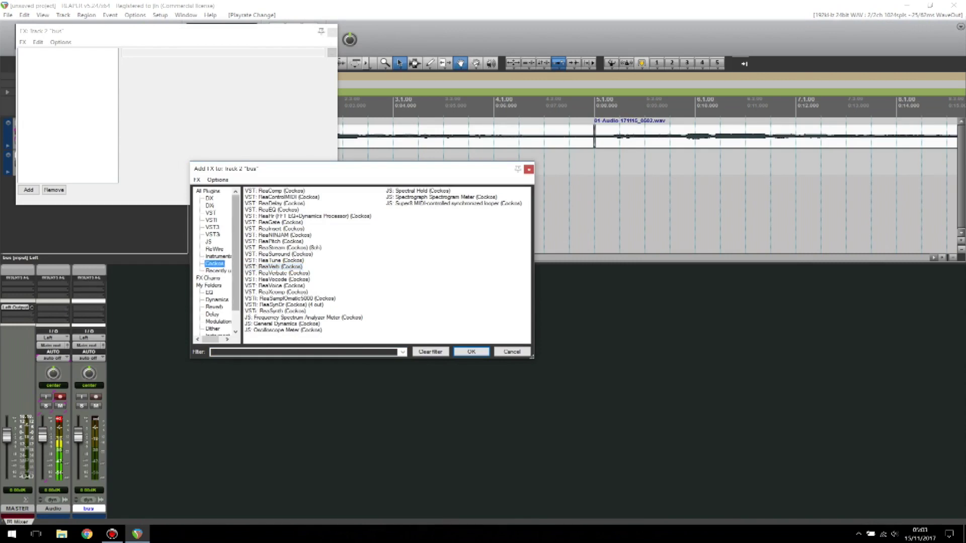
pyautogui.click(273, 267)
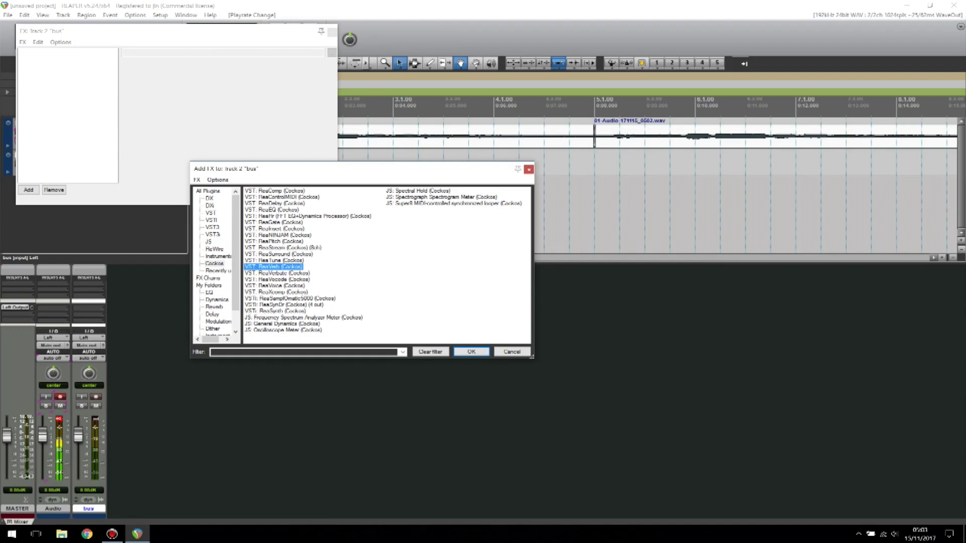
pyautogui.click(471, 351)
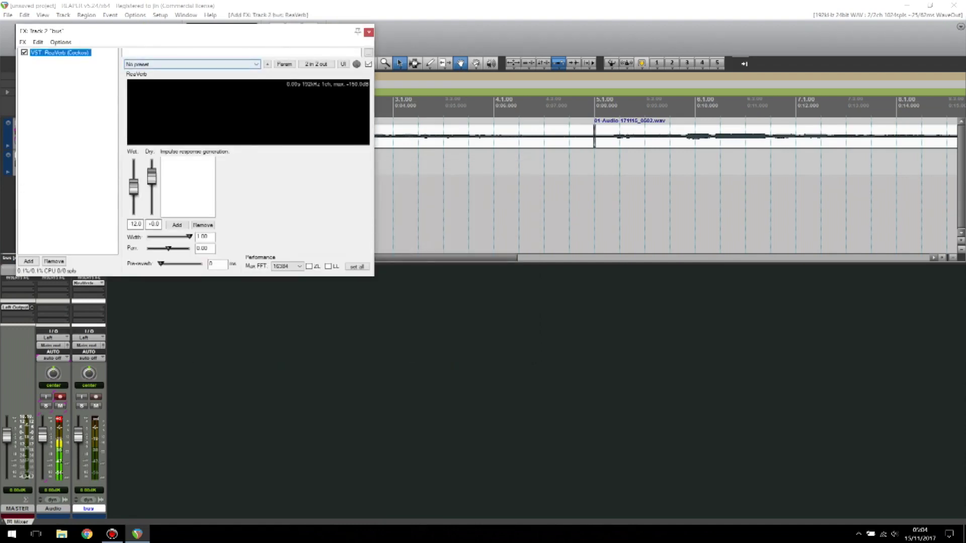
# - Load the "bad crunch" preset in ReaVerb and lower its dry level to -inf
pyautogui.click(191, 64)
pyautogui.click(191, 97)
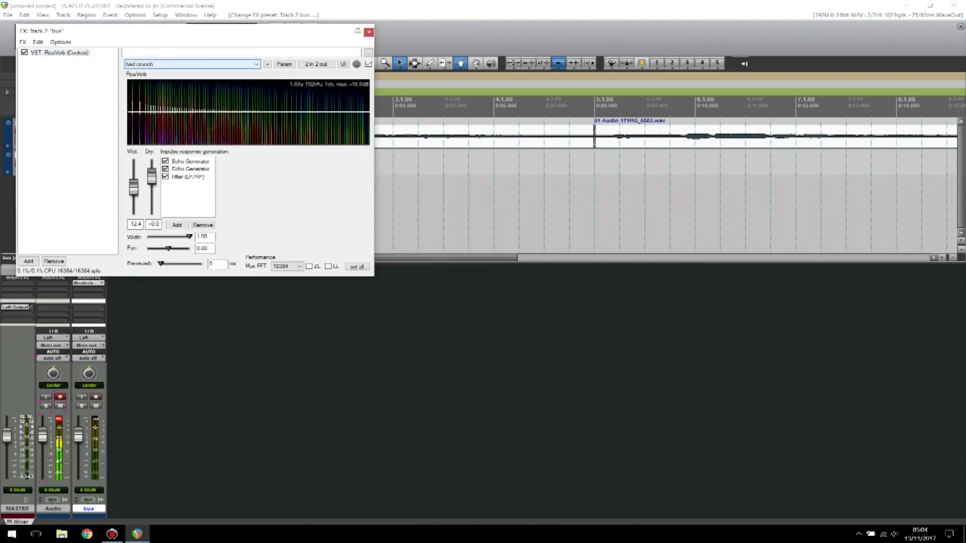
pyautogui.moveTo(151, 175); pyautogui.dragTo(152, 209)
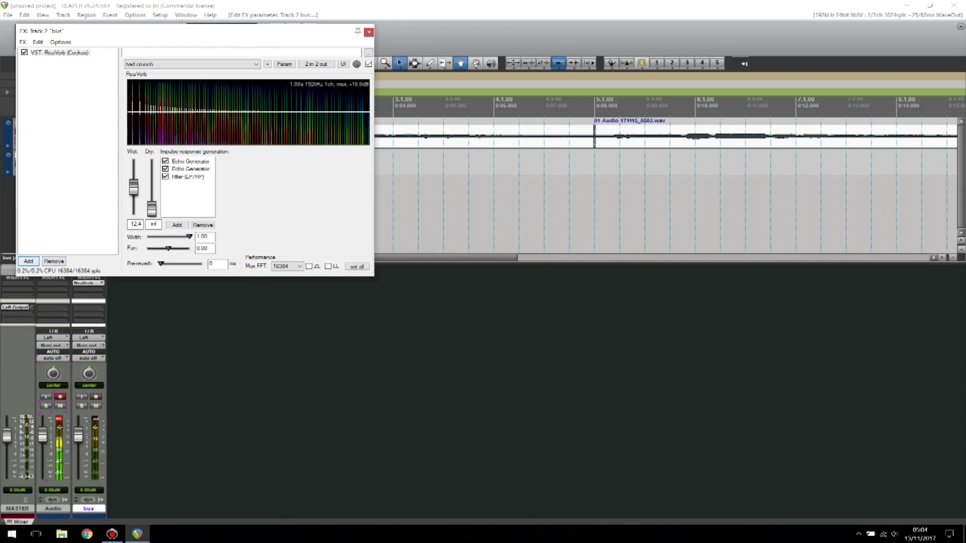
# - Close the add-effect browser and the bus track's effects chain
pyautogui.click(53, 261)
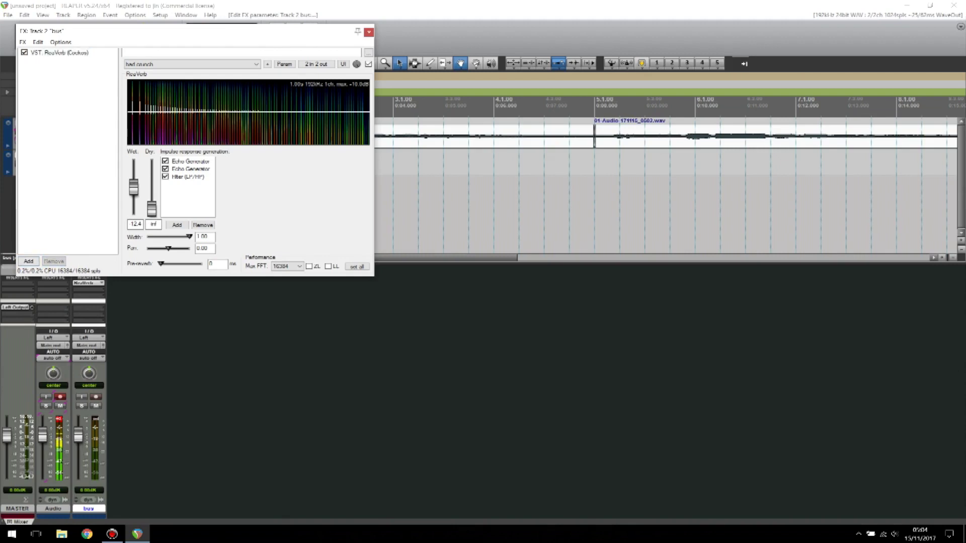
pyautogui.press('Return')
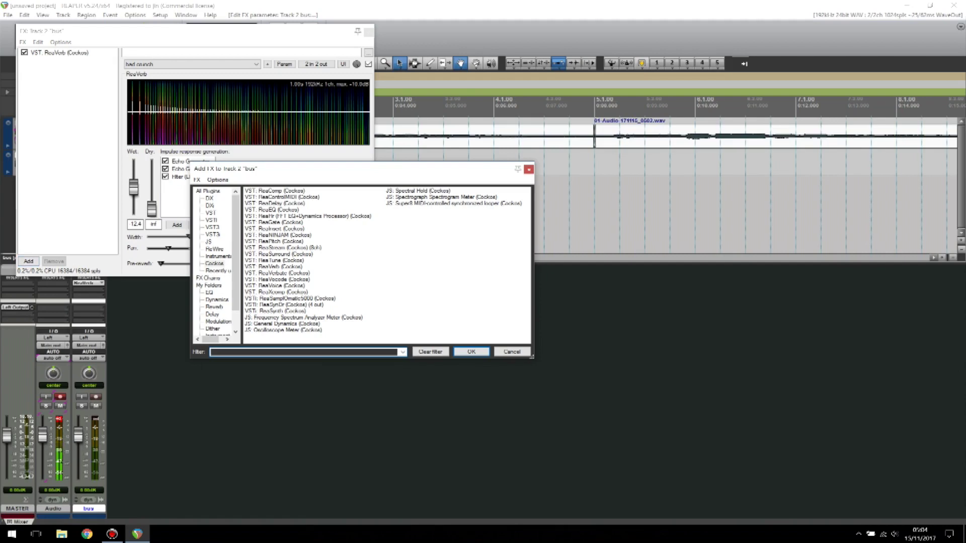
pyautogui.press('Escape')
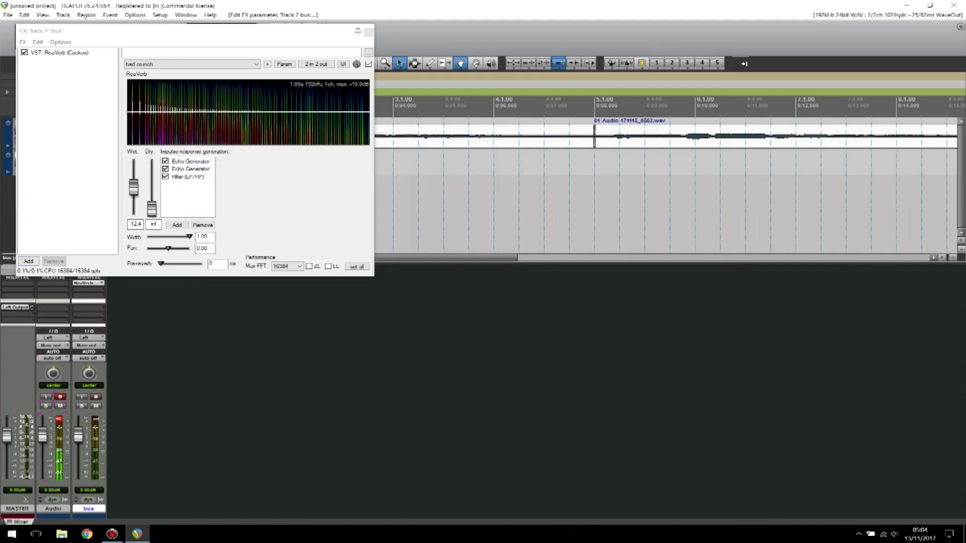
pyautogui.press('Escape')
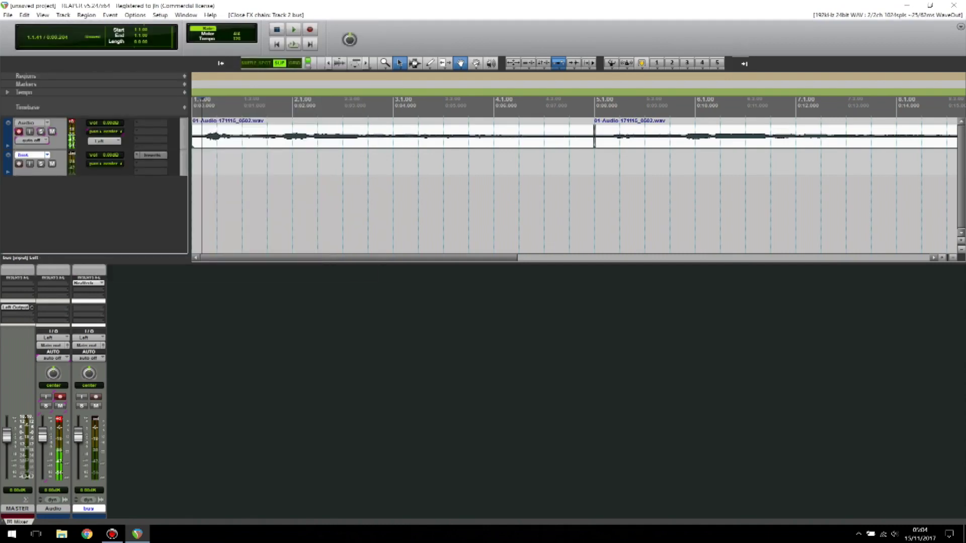
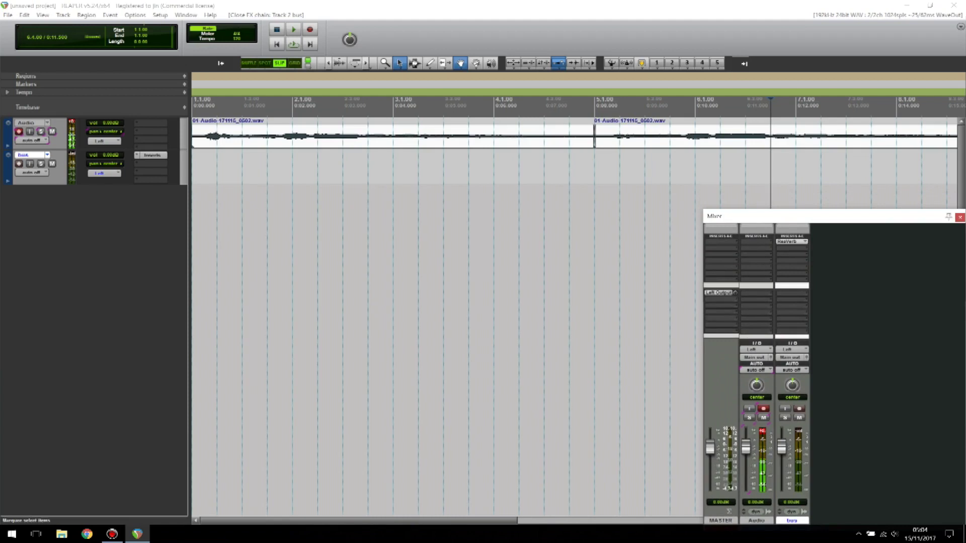
# - Widen the floating mixer slightly and rename the Audio track as "vocal"
pyautogui.moveTo(703, 271)
pyautogui.mouseDown()
pyautogui.moveTo(427, 271)
pyautogui.moveTo(724, 271)
pyautogui.moveTo(614, 272)
pyautogui.moveTo(711, 273)
pyautogui.moveTo(687, 275)
pyautogui.mouseUp()
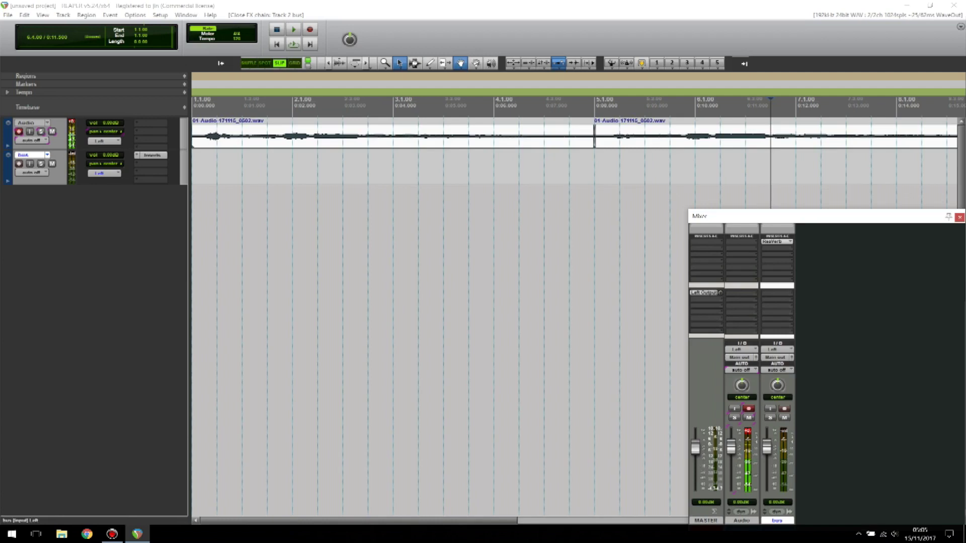
pyautogui.click(741, 293)
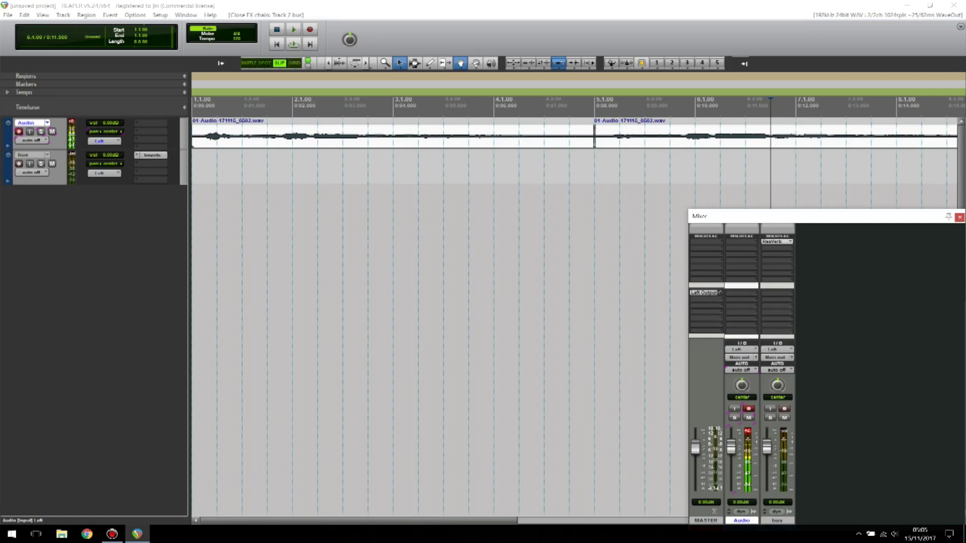
pyautogui.doubleClick(741, 520)
pyautogui.write('vocal')
pyautogui.press('Return')
# - Dismiss the vocal track's effect browser and add a send from the vocal track to the bus track
pyautogui.click(741, 242)
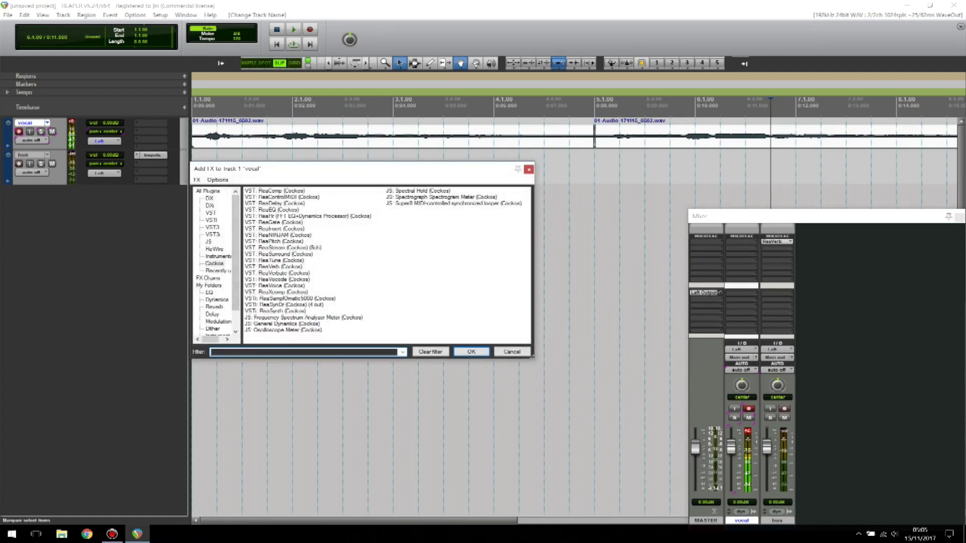
pyautogui.click(511, 351)
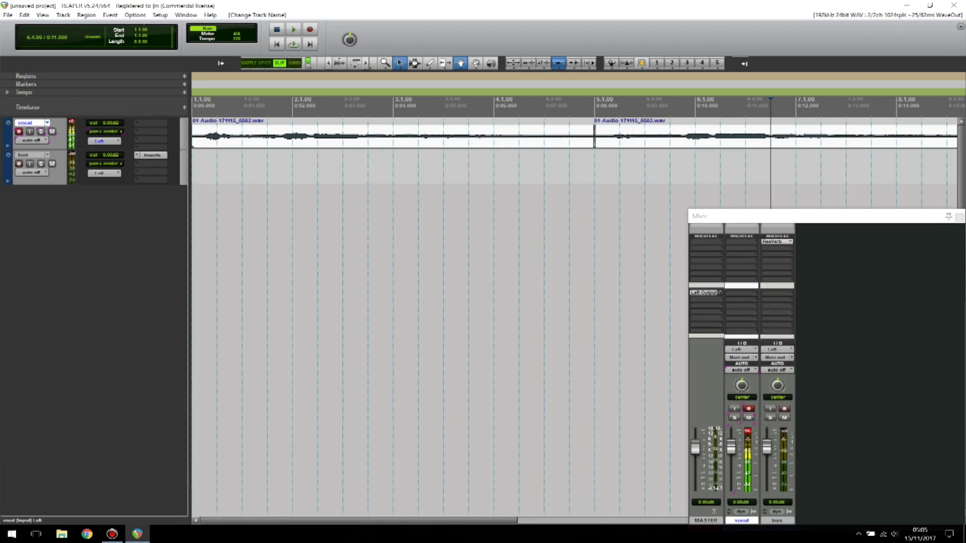
pyautogui.click(740, 293)
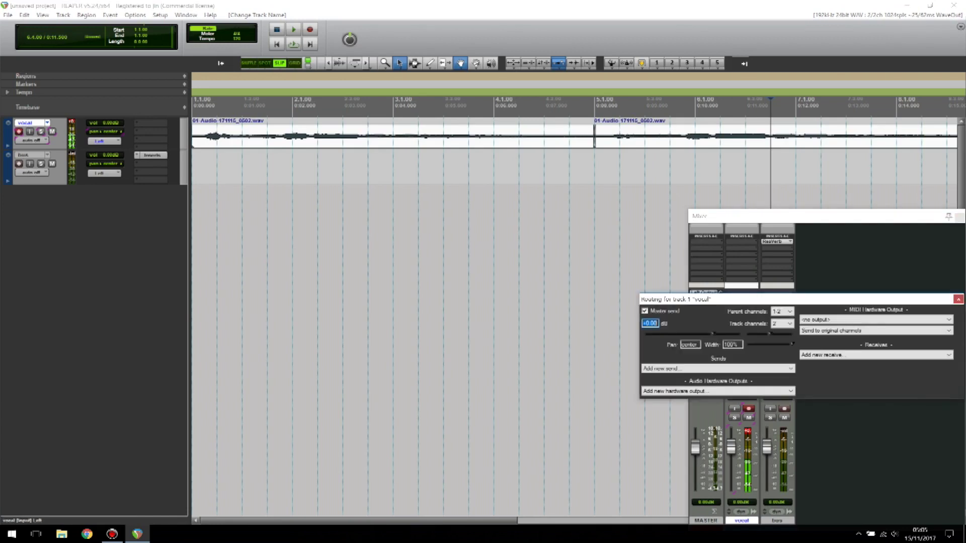
pyautogui.click(718, 368)
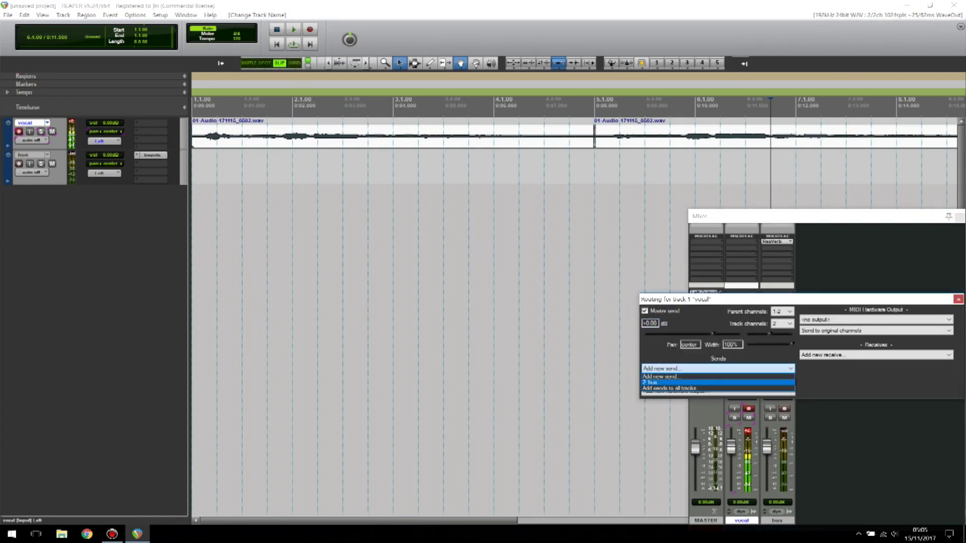
pyautogui.click(654, 382)
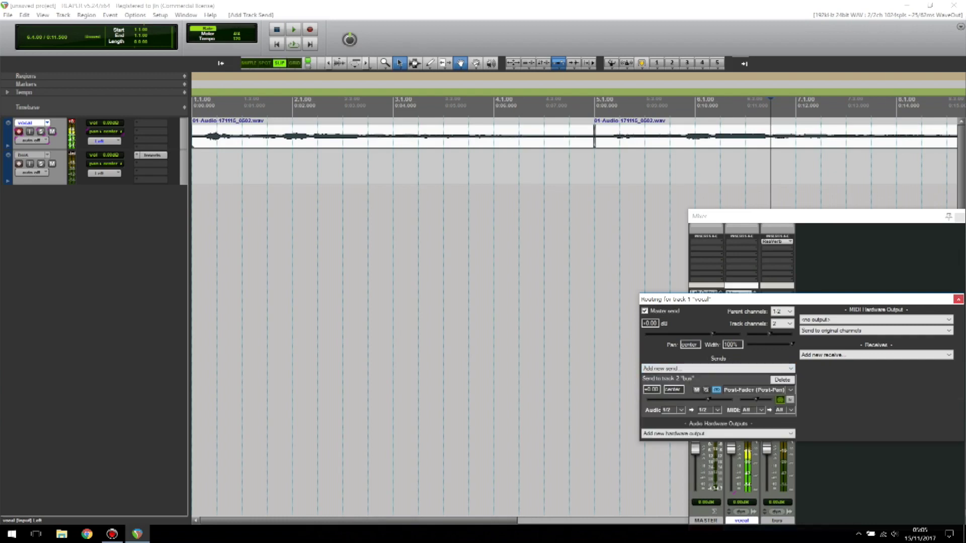
pyautogui.click(958, 300)
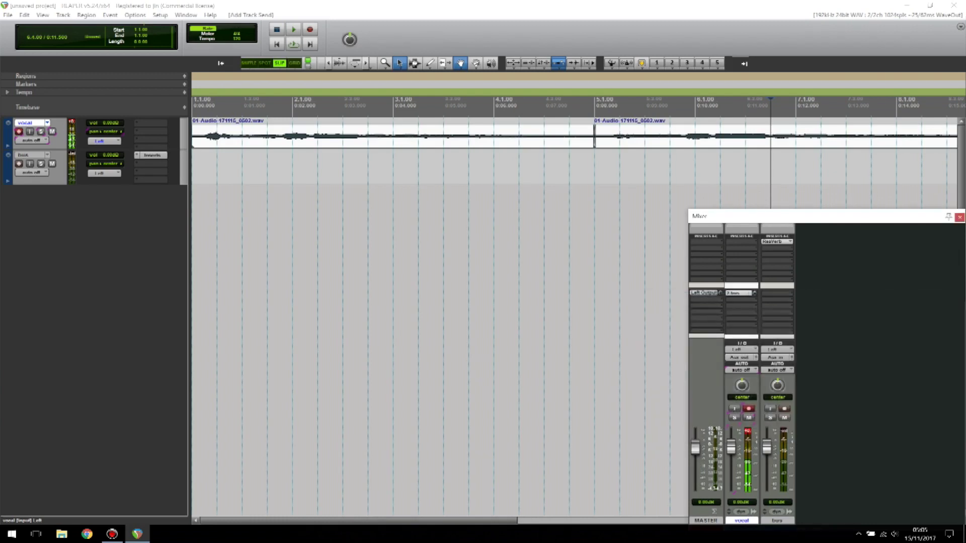
# - Try lowering the vocal track's send level and the bus fader, and reset both to 0 dB
pyautogui.click(740, 293)
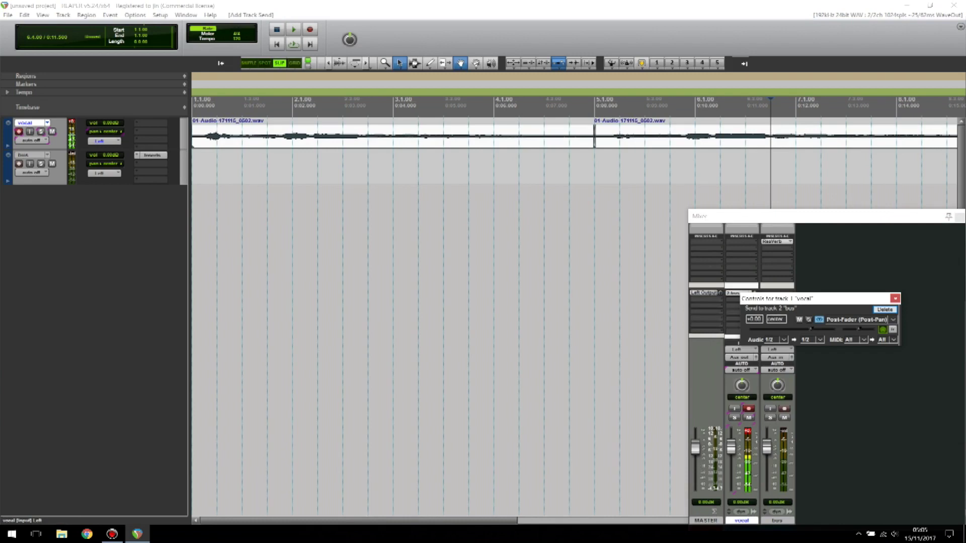
pyautogui.moveTo(810, 328)
pyautogui.mouseDown()
pyautogui.moveTo(766, 328)
pyautogui.moveTo(802, 328)
pyautogui.mouseUp()
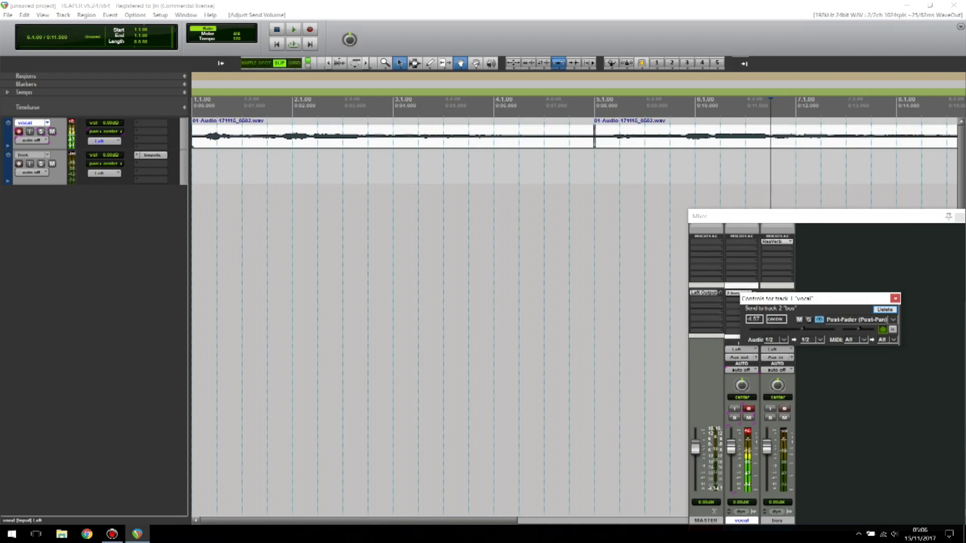
pyautogui.doubleClick(753, 319)
pyautogui.press('Escape')
pyautogui.moveTo(766, 446)
pyautogui.mouseDown()
pyautogui.moveTo(768, 473)
pyautogui.moveTo(766, 451)
pyautogui.mouseUp()
pyautogui.doubleClick(767, 450)
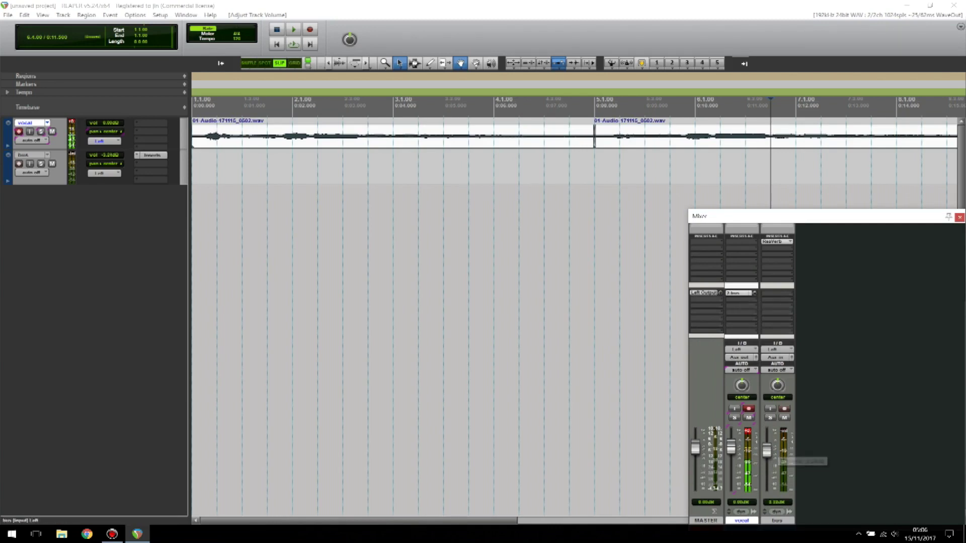
# - Set the vocal track's send level to the bus to 5 dB
pyautogui.click(737, 293)
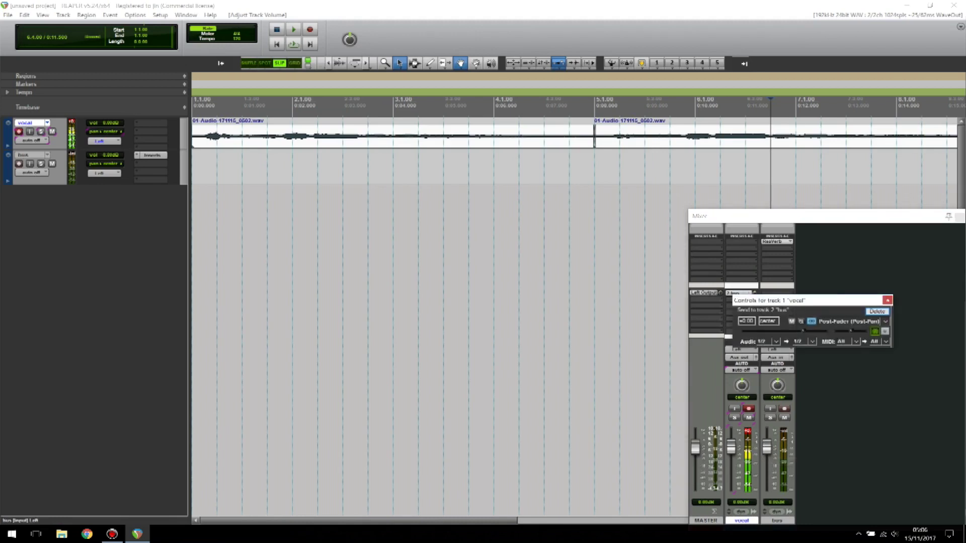
pyautogui.moveTo(770, 301); pyautogui.dragTo(768, 319)
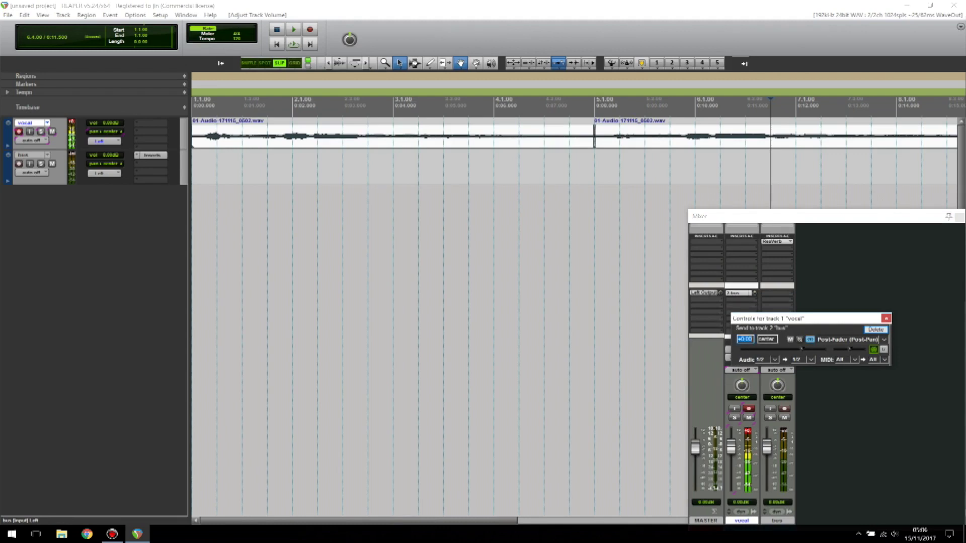
pyautogui.write('5')
pyautogui.press('Return')
pyautogui.press('Return')
pyautogui.press('Escape')
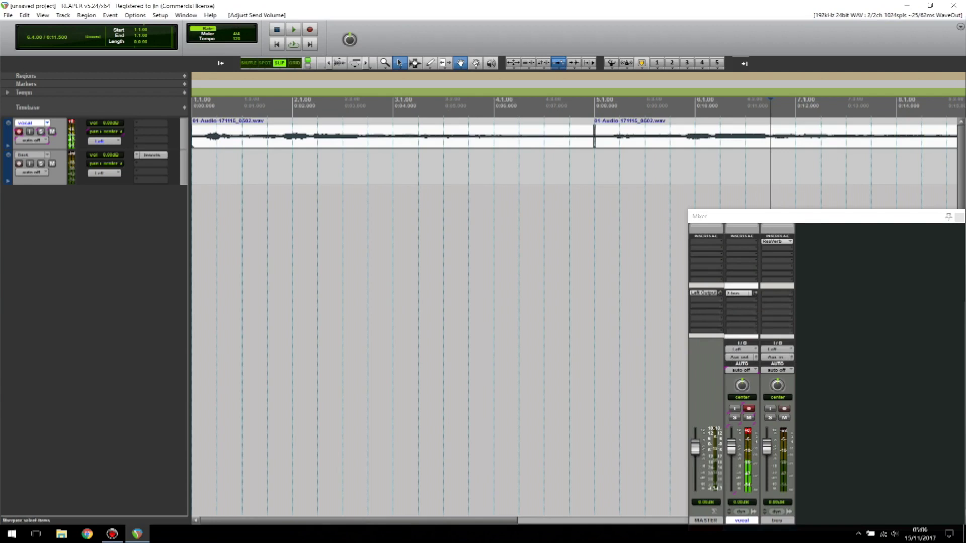
# - Play back the vocal recording with the send feeding the reverb bus
pyautogui.press('space')
pyautogui.press('space')
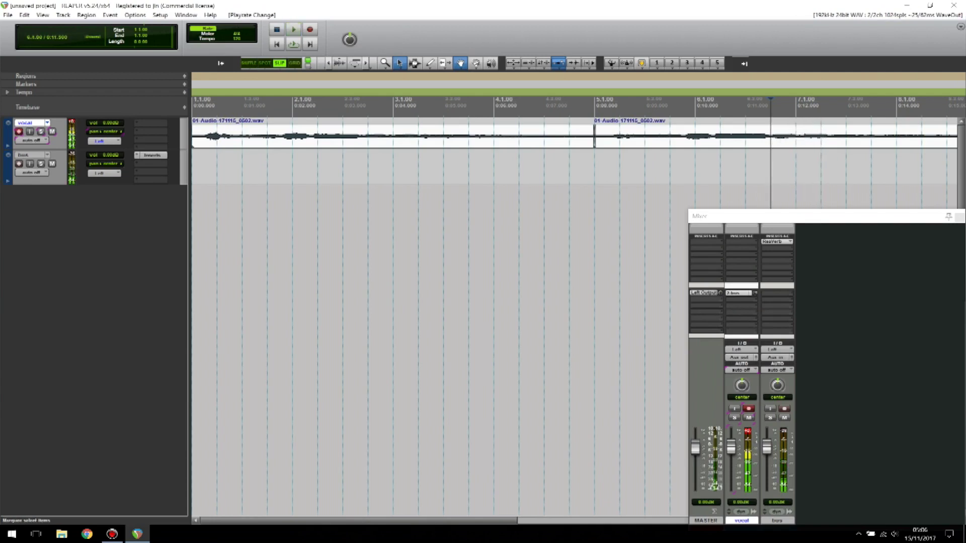
pyautogui.press('space')
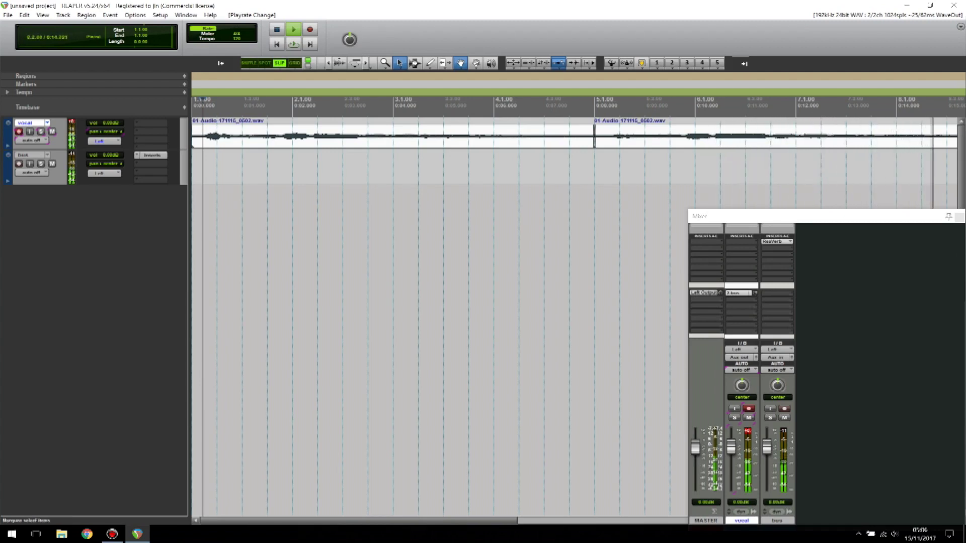
pyautogui.press('space')
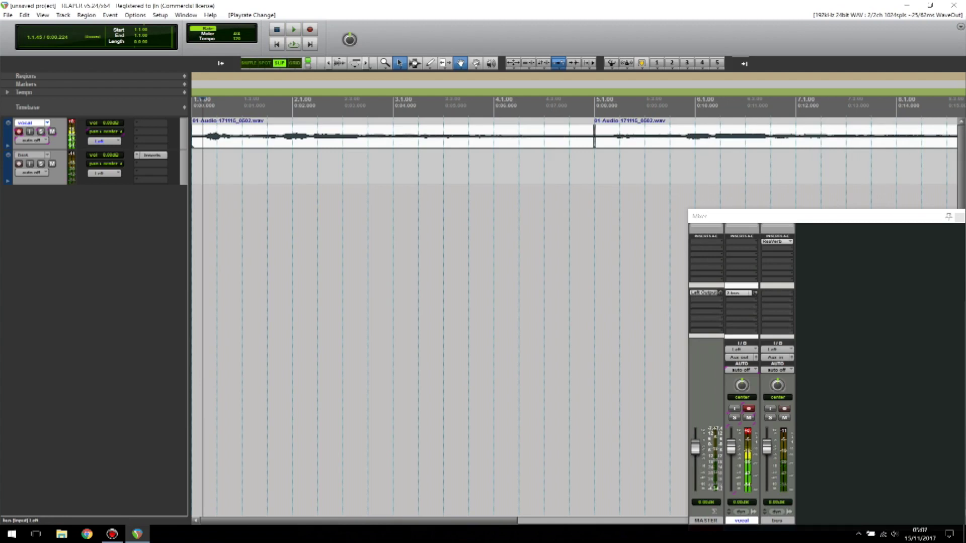
# - Compare the vocal without and with reverb by playing it with the bus track muted and with it unmuted
pyautogui.click(785, 418)
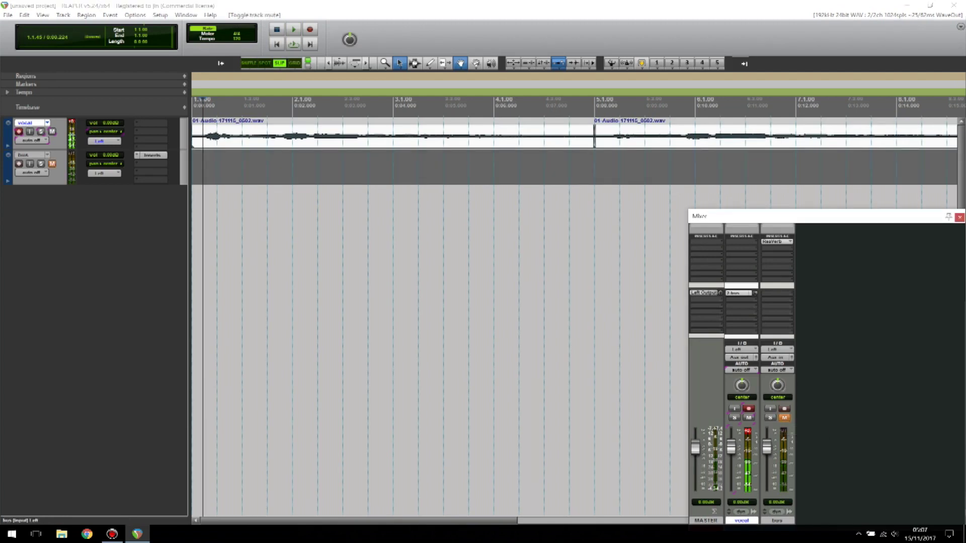
pyautogui.press('space')
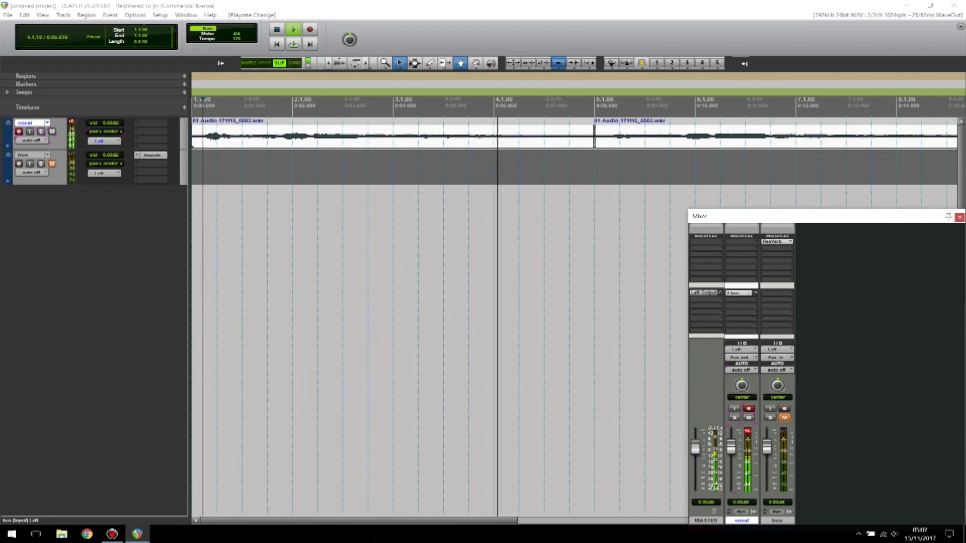
pyautogui.press('space')
pyautogui.click(785, 417)
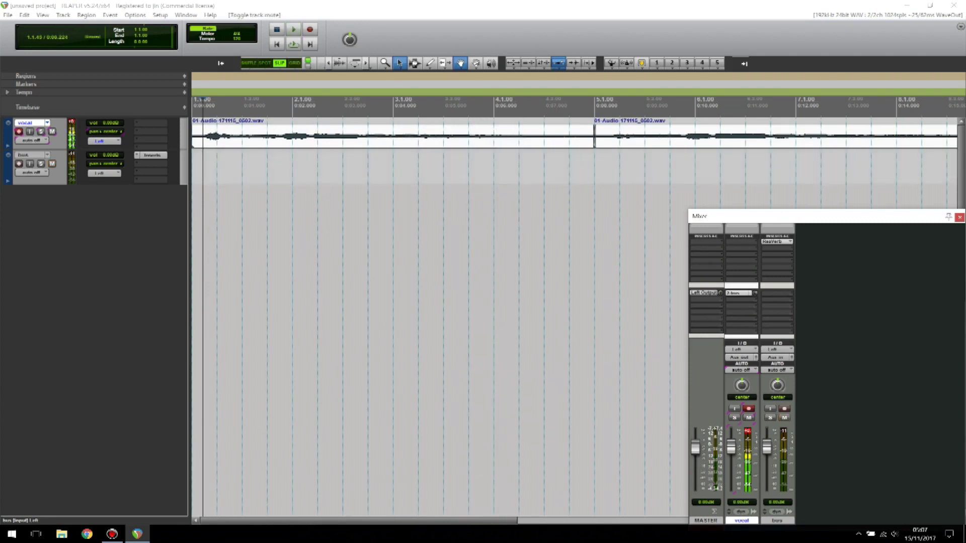
pyautogui.press('space')
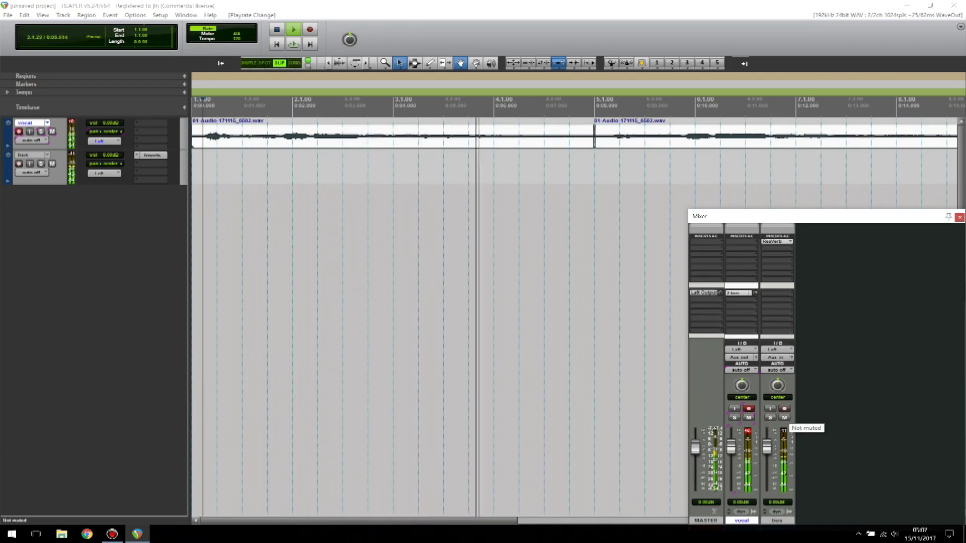
pyautogui.press('space')
# - Set the vocal track's send level to the bus to 0 dB and play back the recording
pyautogui.click(741, 293)
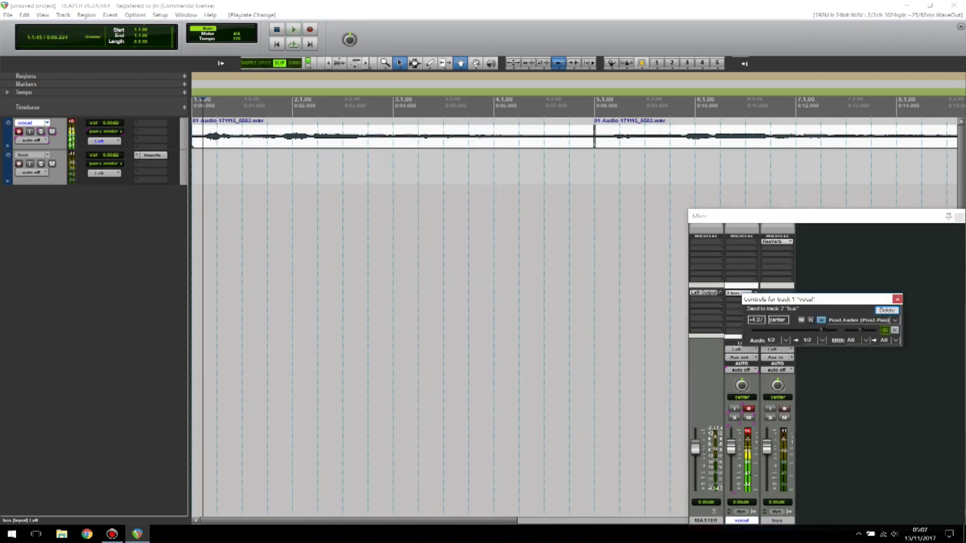
pyautogui.write('0')
pyautogui.press('Return')
pyautogui.press('Escape')
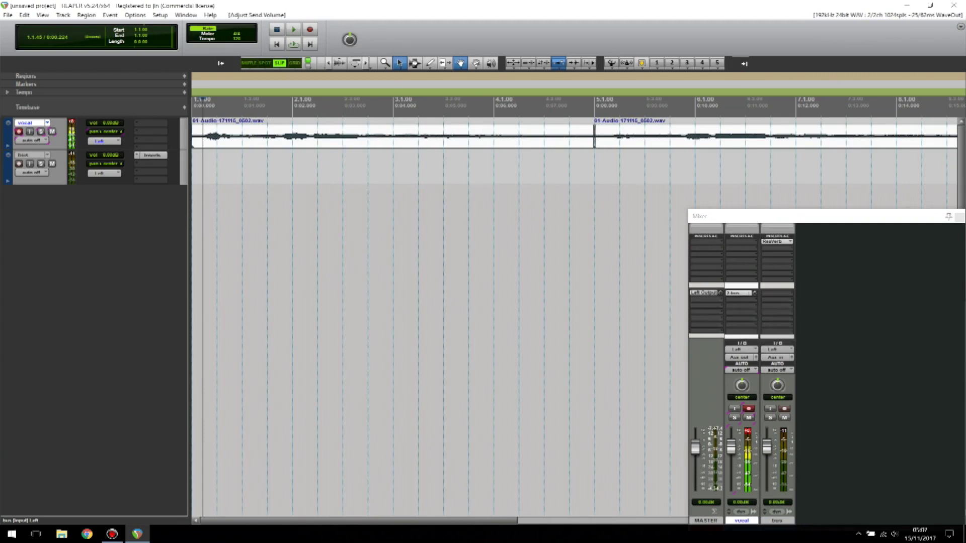
pyautogui.press('space')
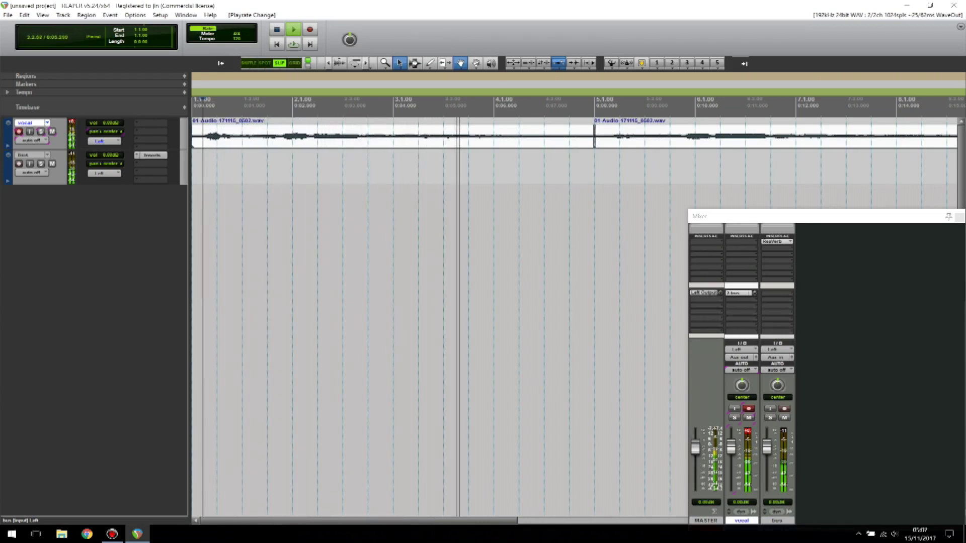
pyautogui.press('space')
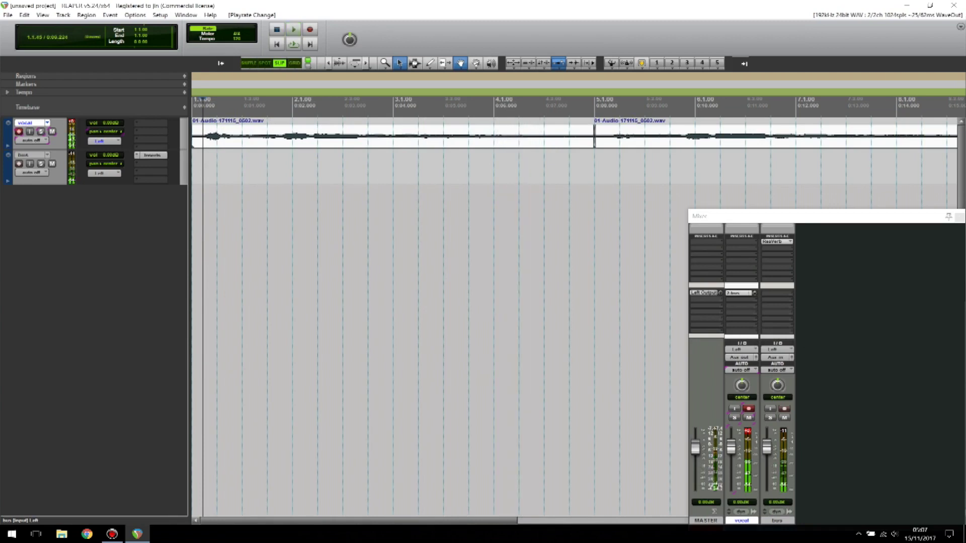
# - Raise the vocal track's send level to the bus to 5 dB again
pyautogui.click(741, 292)
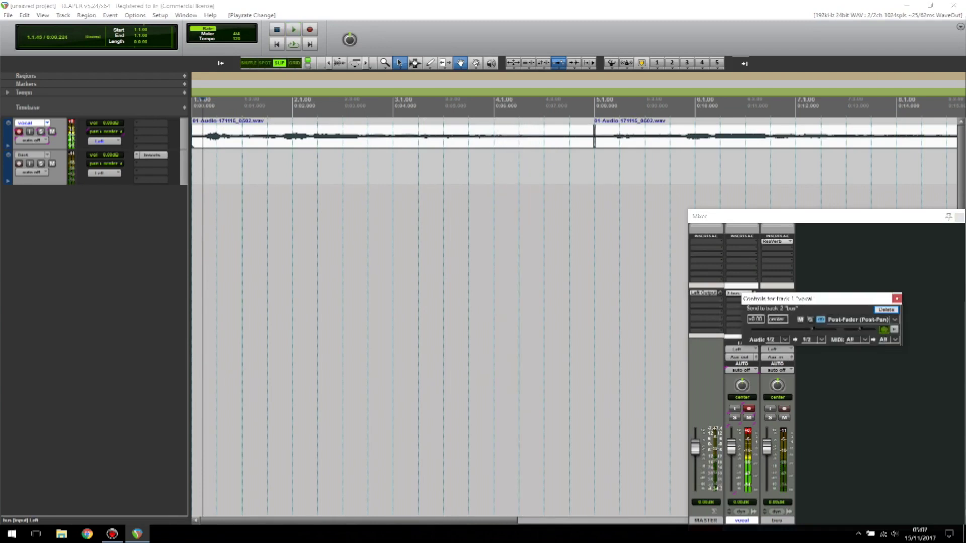
pyautogui.write('6')
pyautogui.press('Return')
pyautogui.press('Escape')
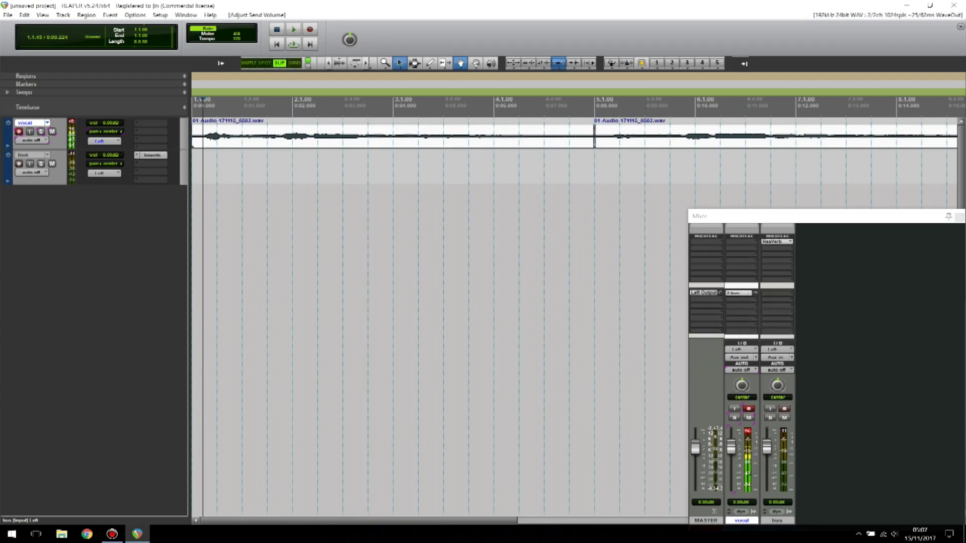
# - Insert the ReaTune plug-in on the vocal track
pyautogui.click(777, 349)
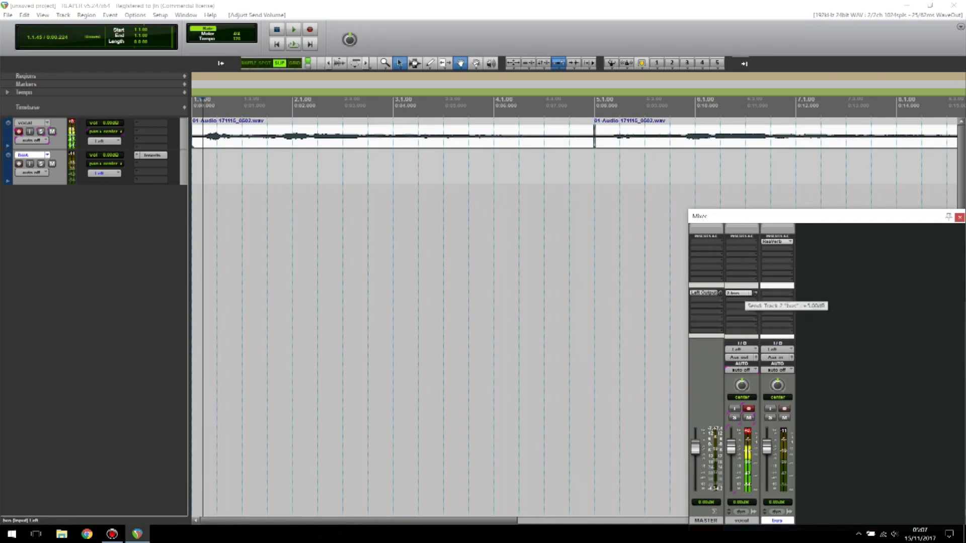
pyautogui.press('Up')
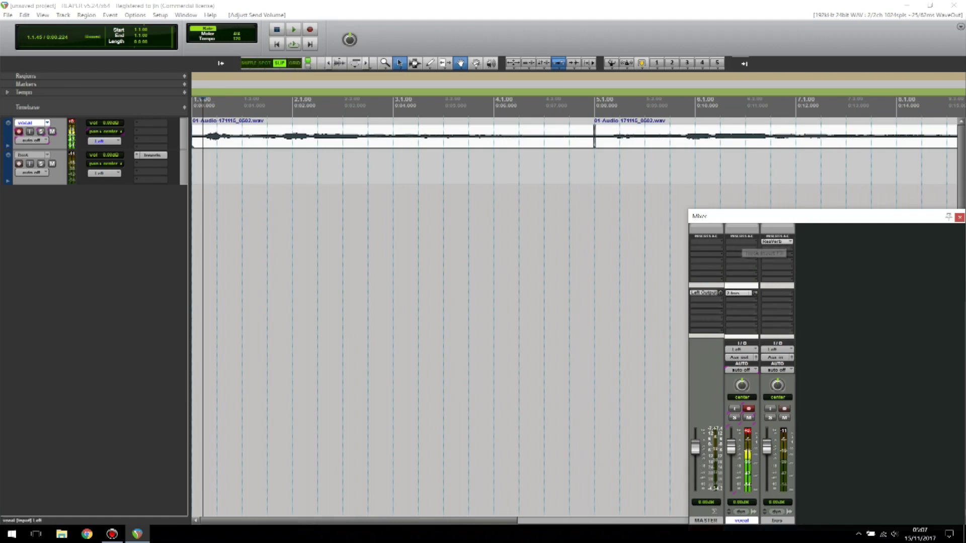
pyautogui.doubleClick(744, 248)
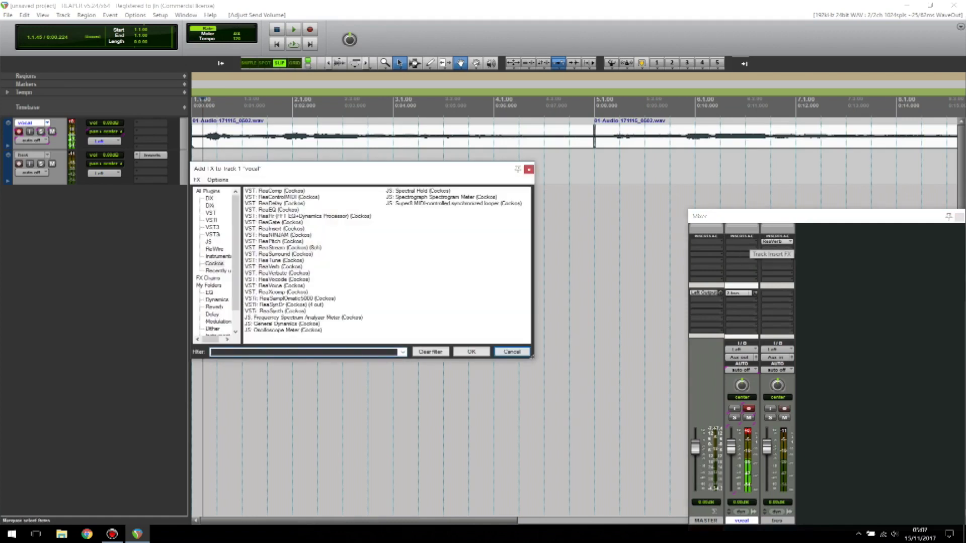
pyautogui.click(274, 260)
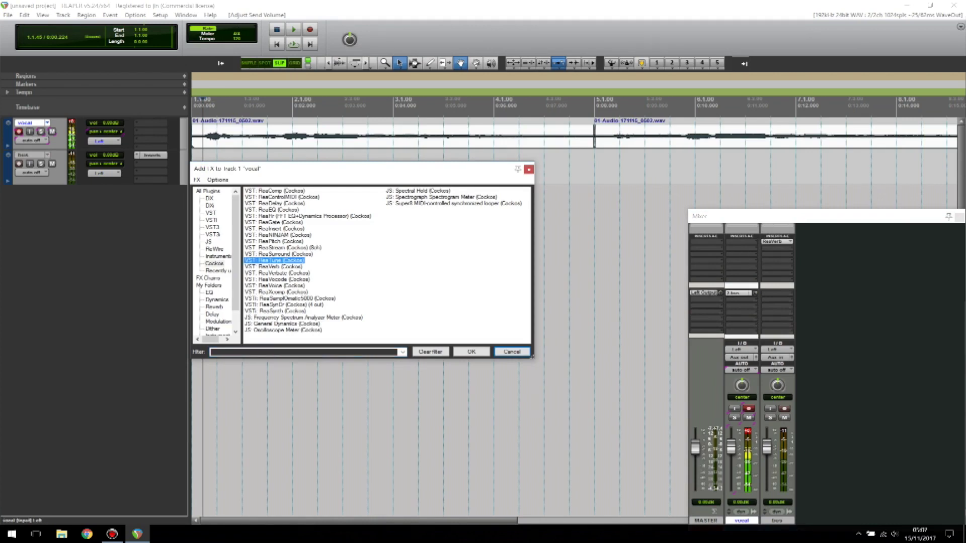
pyautogui.click(471, 352)
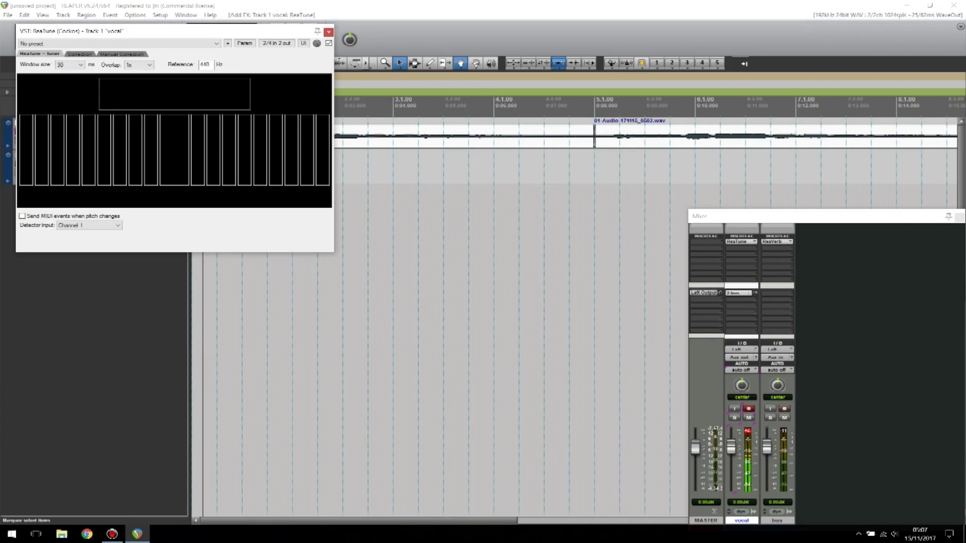
# - Enable ReaTune's automatic pitch correction in the key of D Minor with an attack time of 0 ms, and close the plug-in window
pyautogui.click(80, 53)
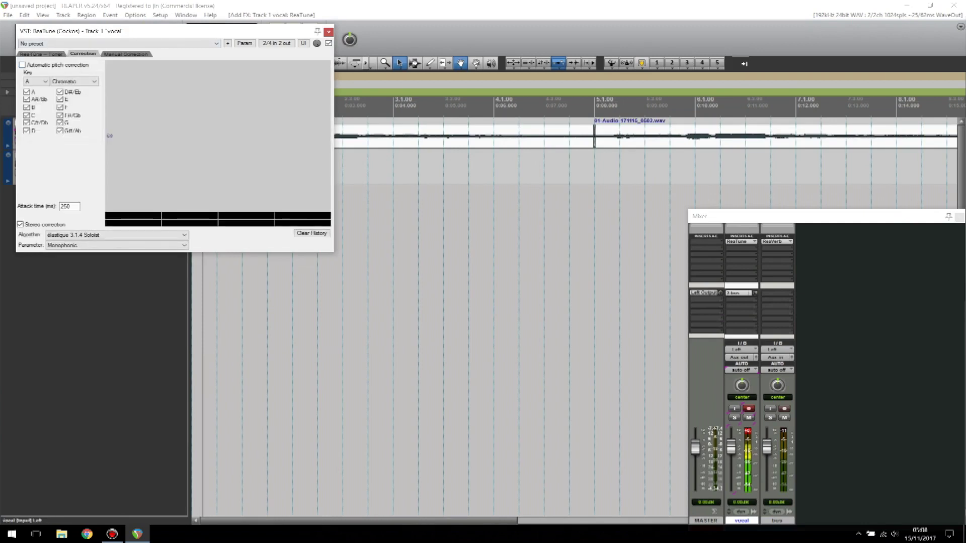
pyautogui.click(36, 81)
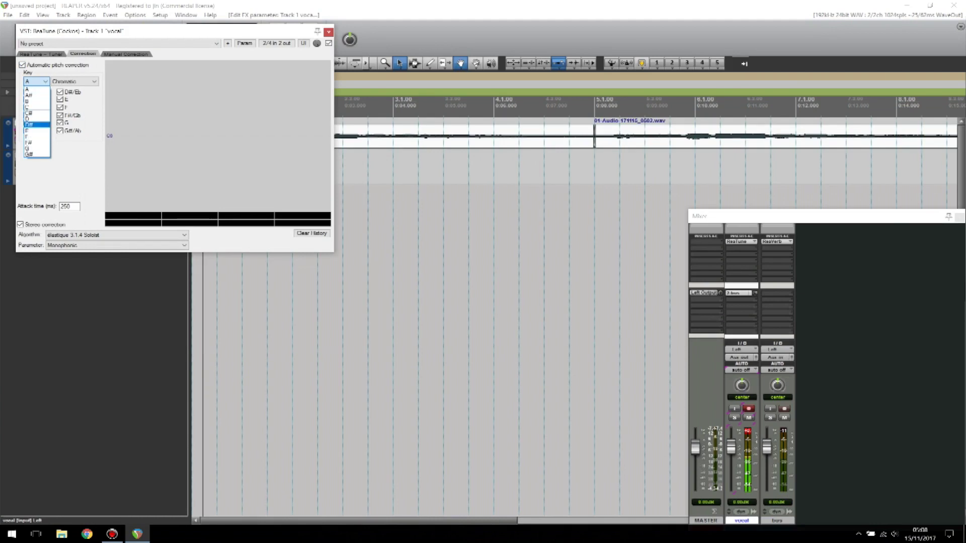
pyautogui.click(35, 119)
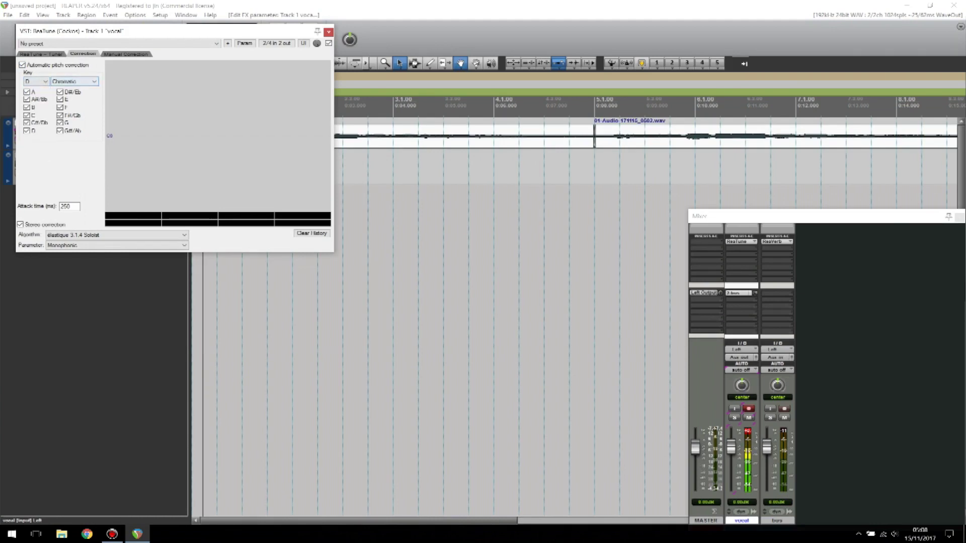
pyautogui.click(74, 81)
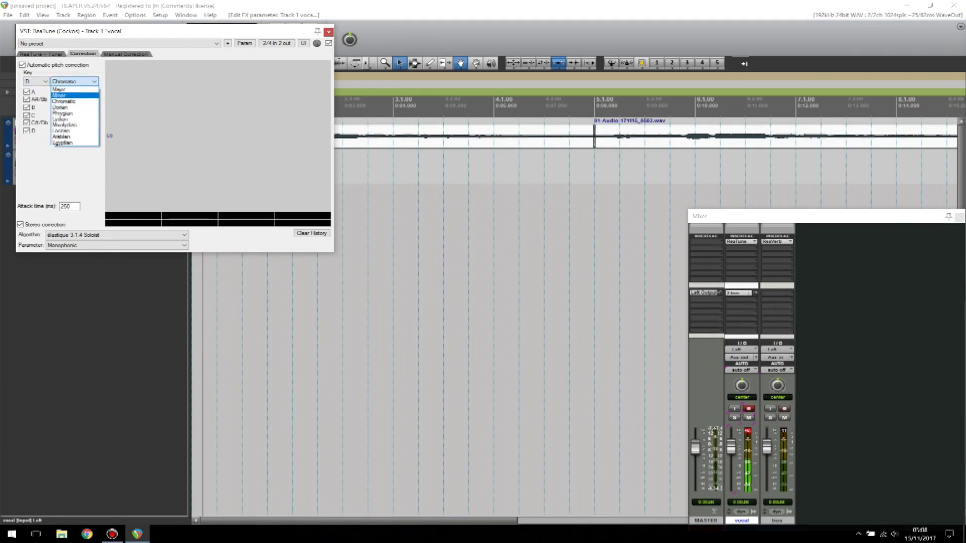
pyautogui.click(71, 100)
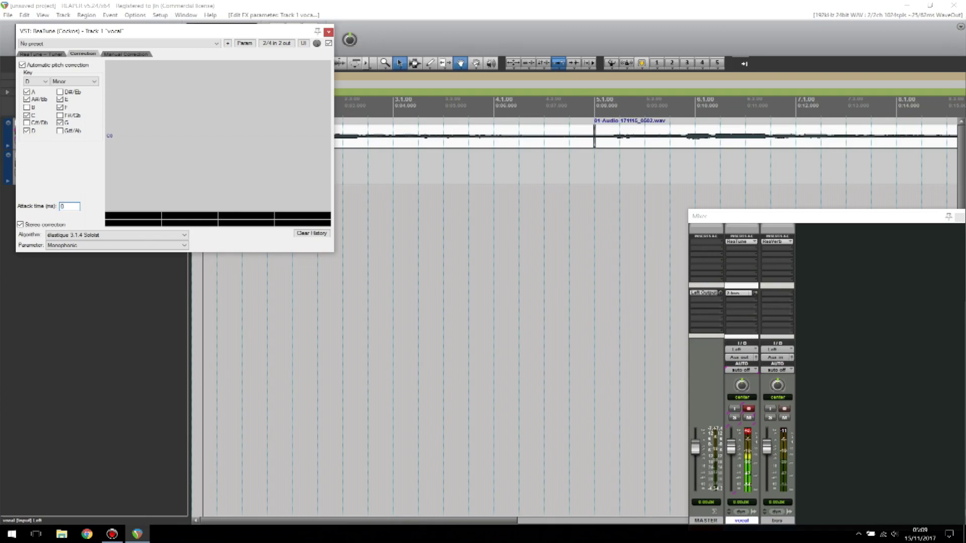
pyautogui.click(328, 31)
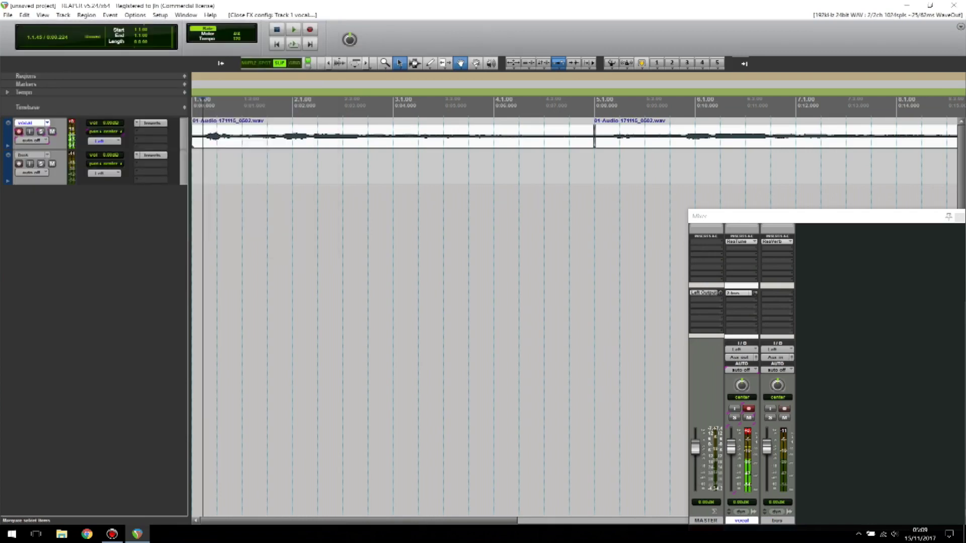
# - Play back the vocal through ReaTune and view its detected and corrected pitch history
pyautogui.press('space')
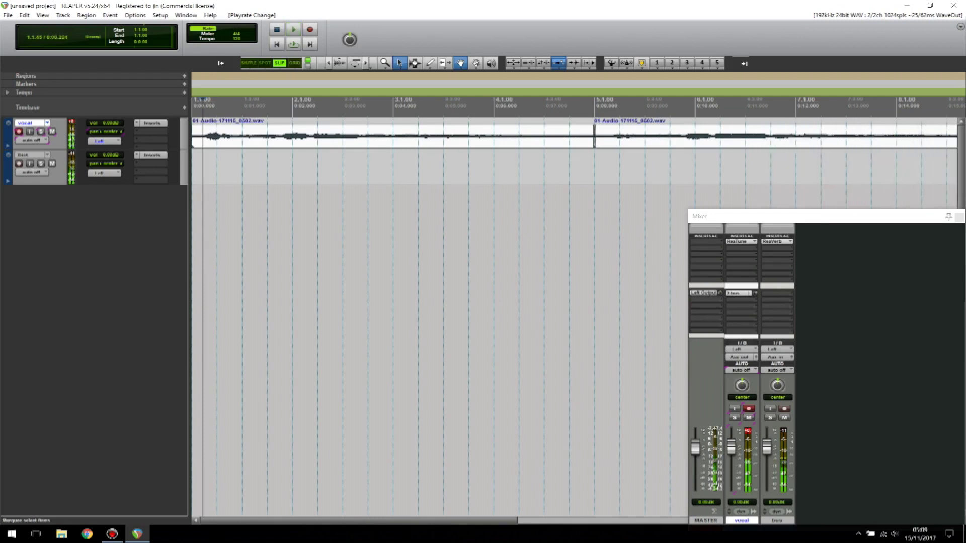
pyautogui.click(738, 242)
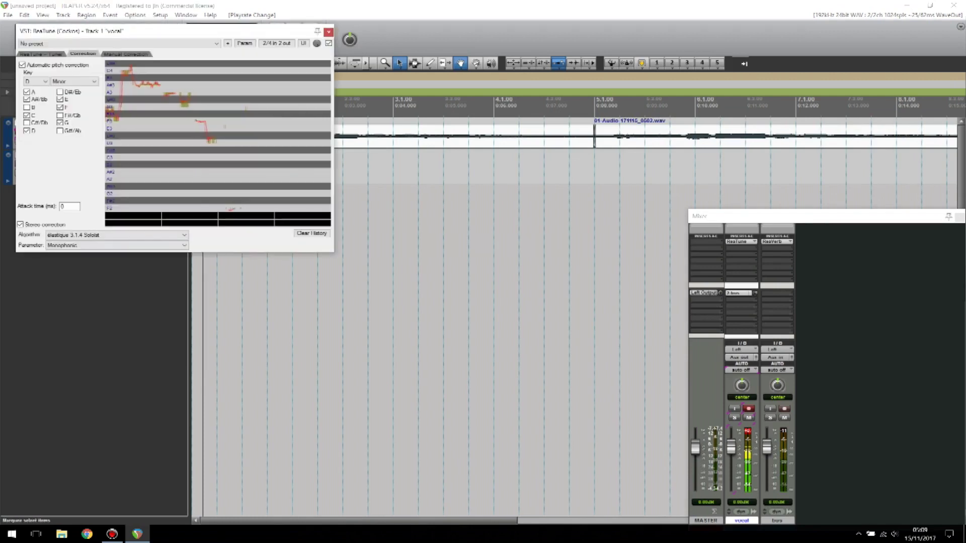
pyautogui.click(328, 32)
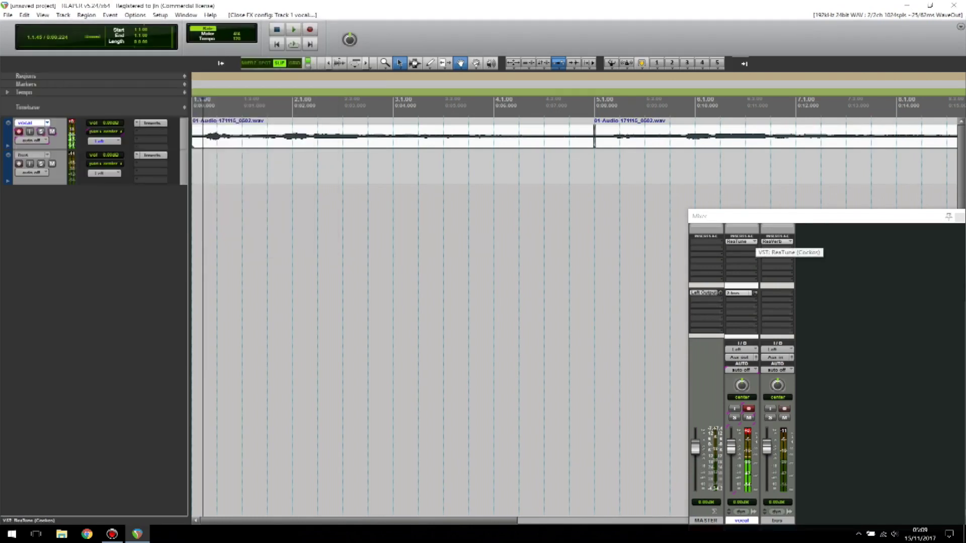
# - Unload ReaTune from the vocal track and play back the recording without pitch correction
pyautogui.click(737, 242)
pyautogui.rightClick(737, 242)
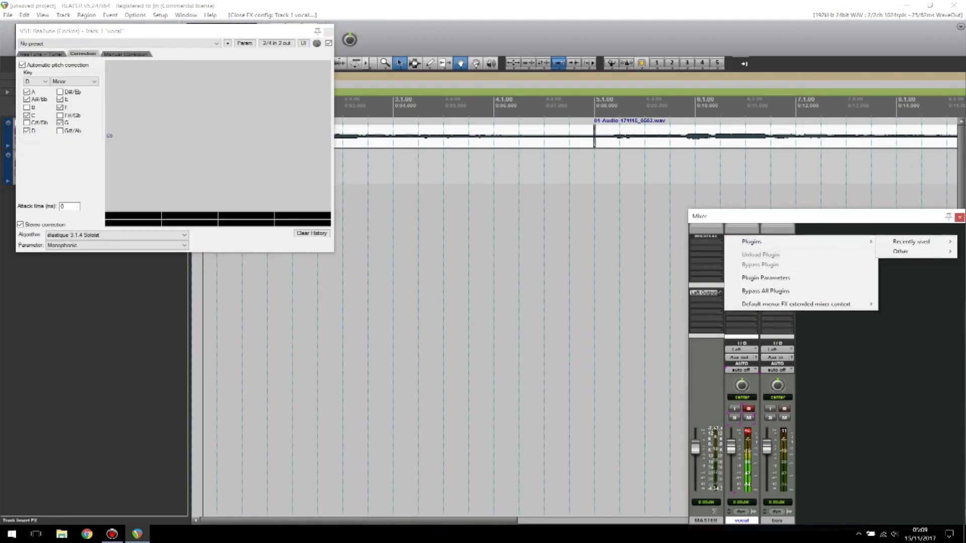
pyautogui.click(328, 32)
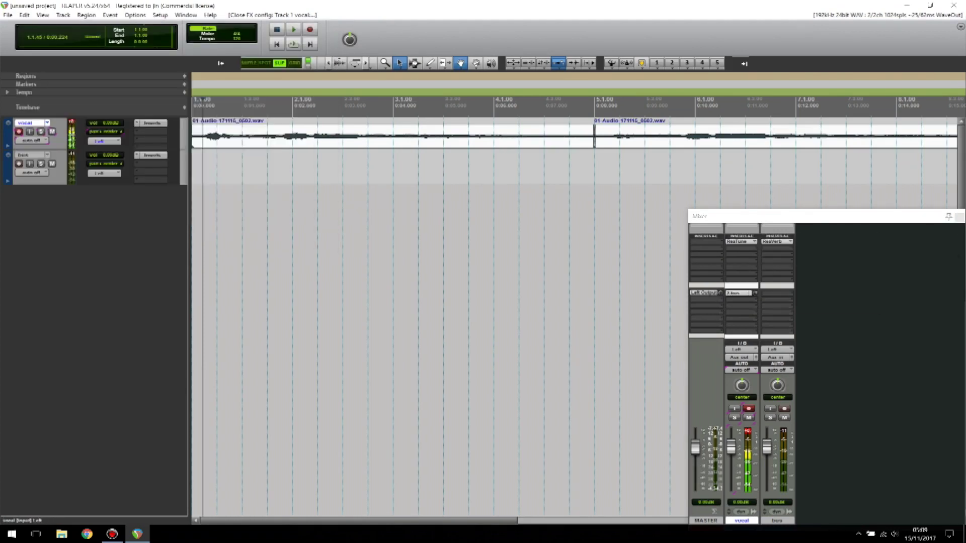
pyautogui.rightClick(737, 242)
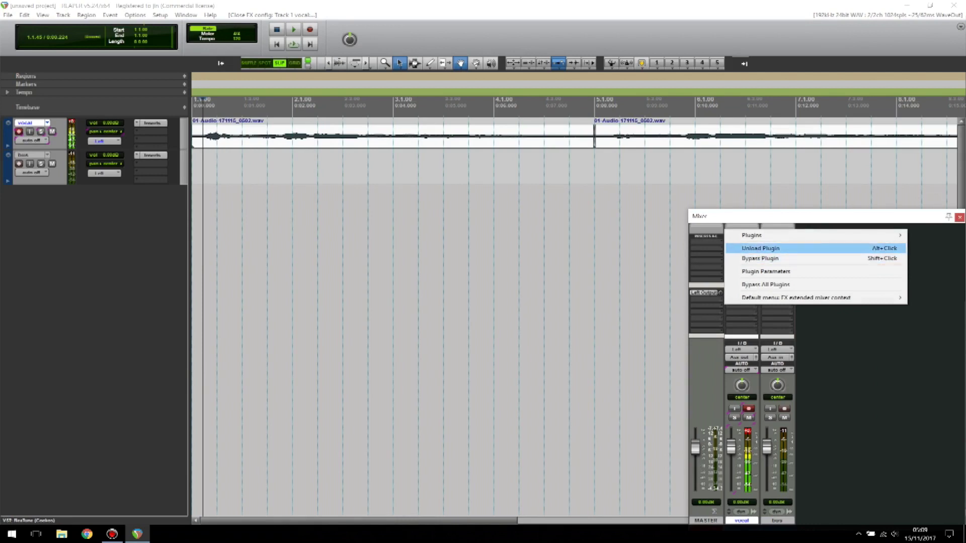
pyautogui.press('Escape')
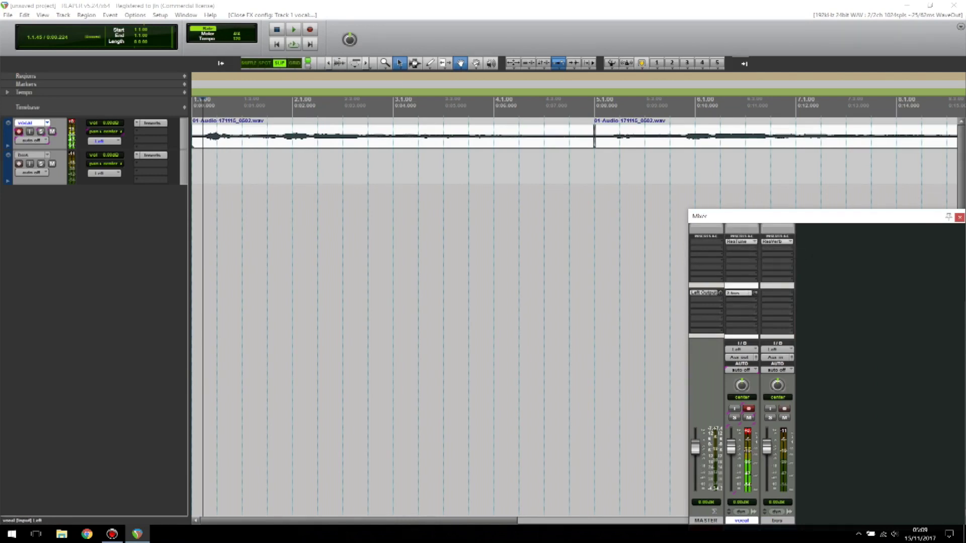
pyautogui.rightClick(737, 243)
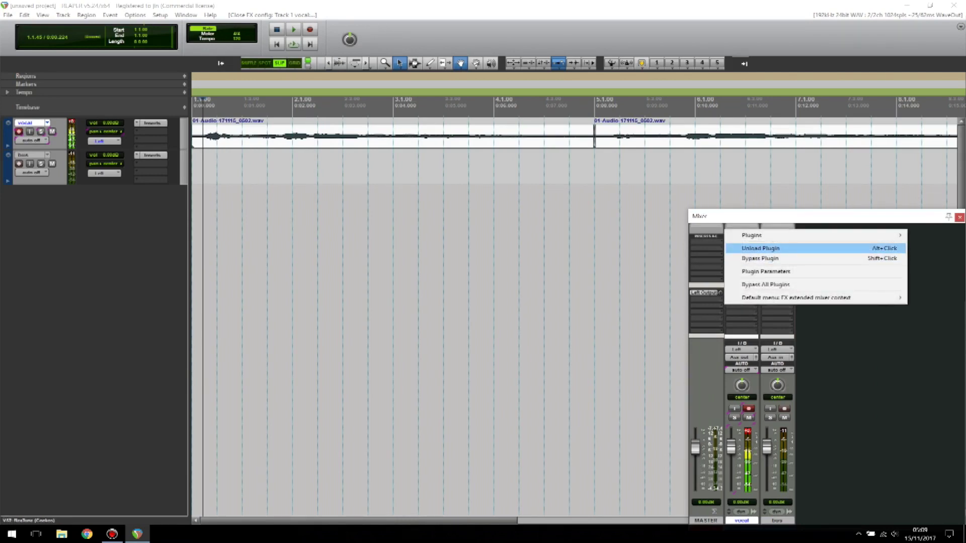
pyautogui.click(760, 248)
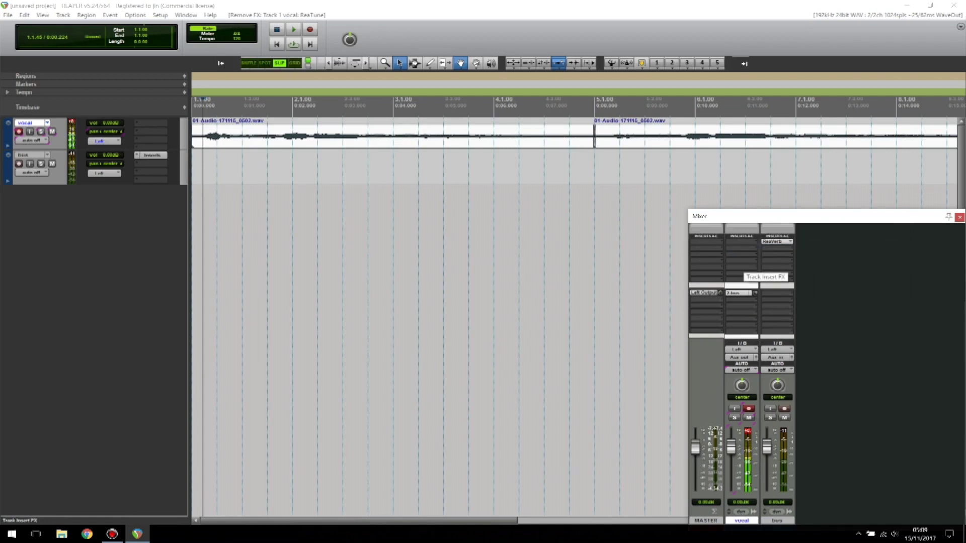
pyautogui.press('space')
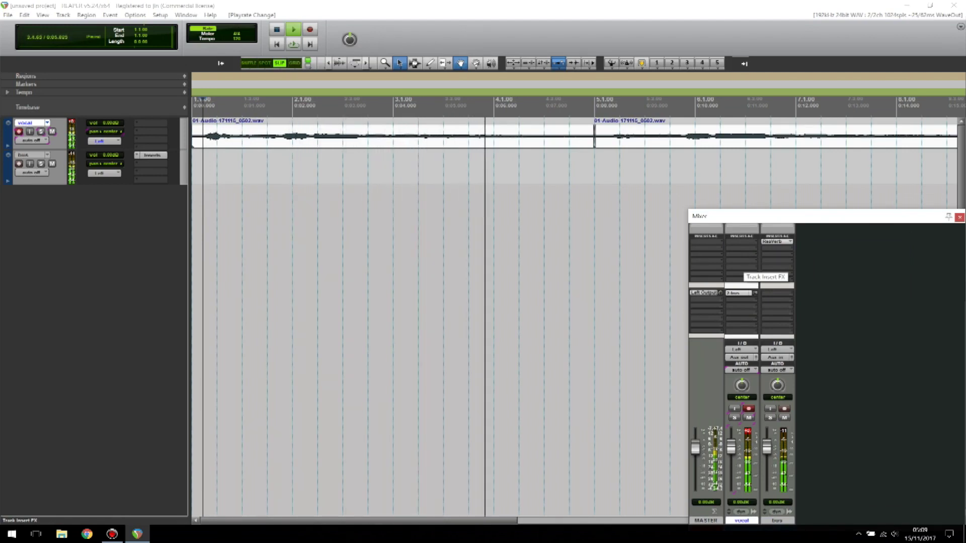
pyautogui.press('space')
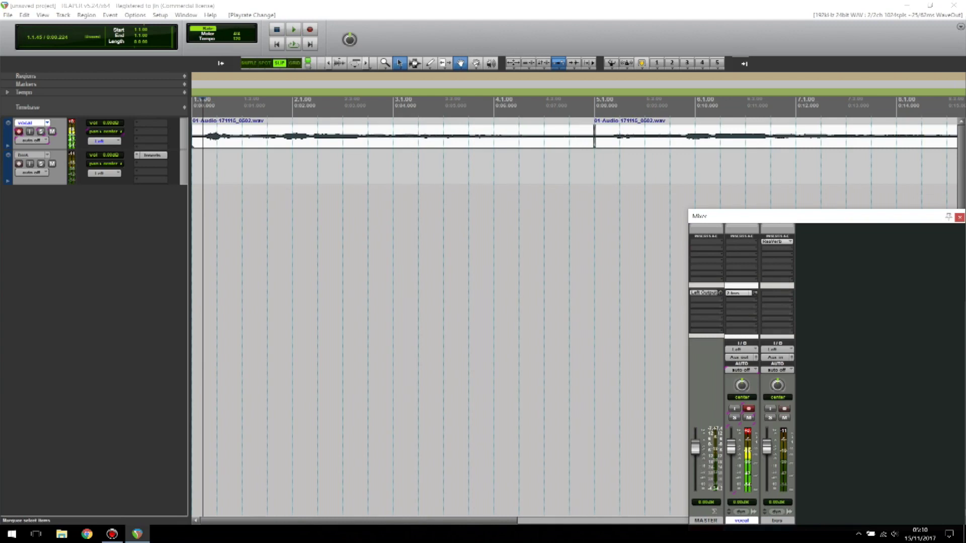
# - Open the settings for rendering the project to a file and set the sample rate to 48000 Hz
pyautogui.click(185, 15)
pyautogui.moveTo(62, 15)
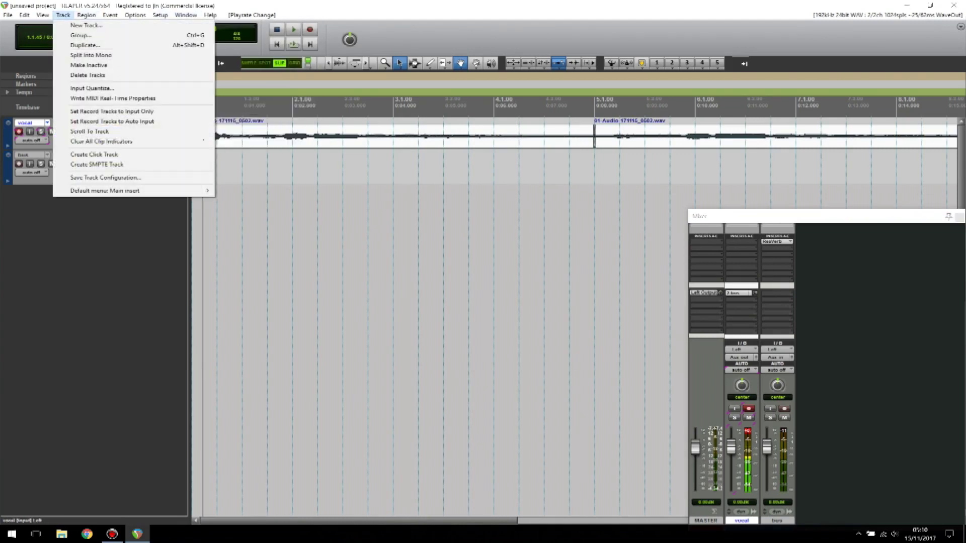
pyautogui.moveTo(8, 15)
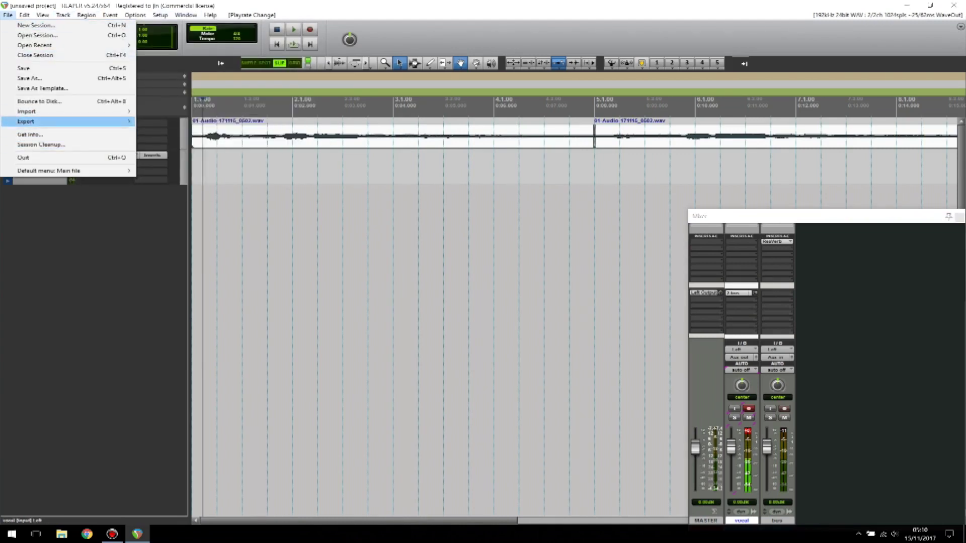
pyautogui.moveTo(76, 122)
pyautogui.click(214, 121)
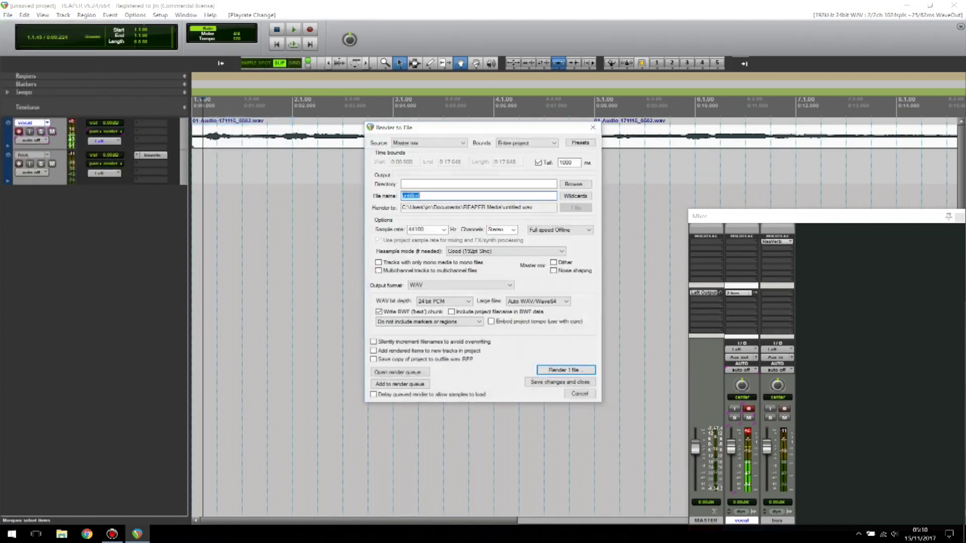
pyautogui.click(443, 229)
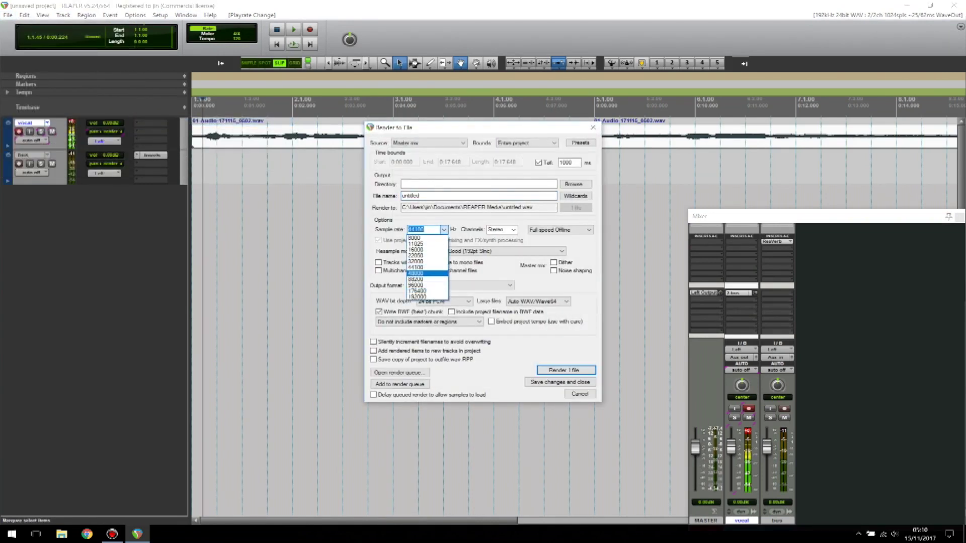
pyautogui.press('Return')
pyautogui.click(443, 230)
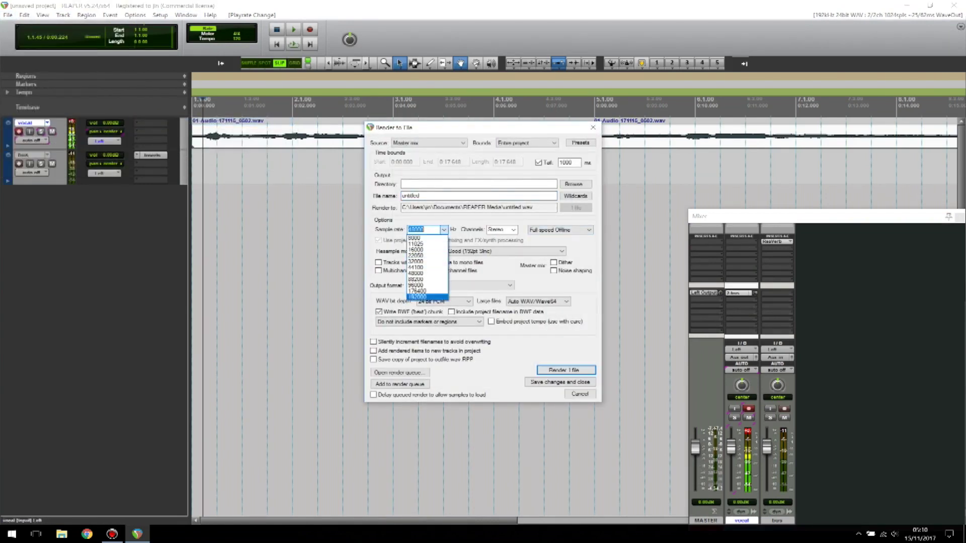
pyautogui.press('Escape')
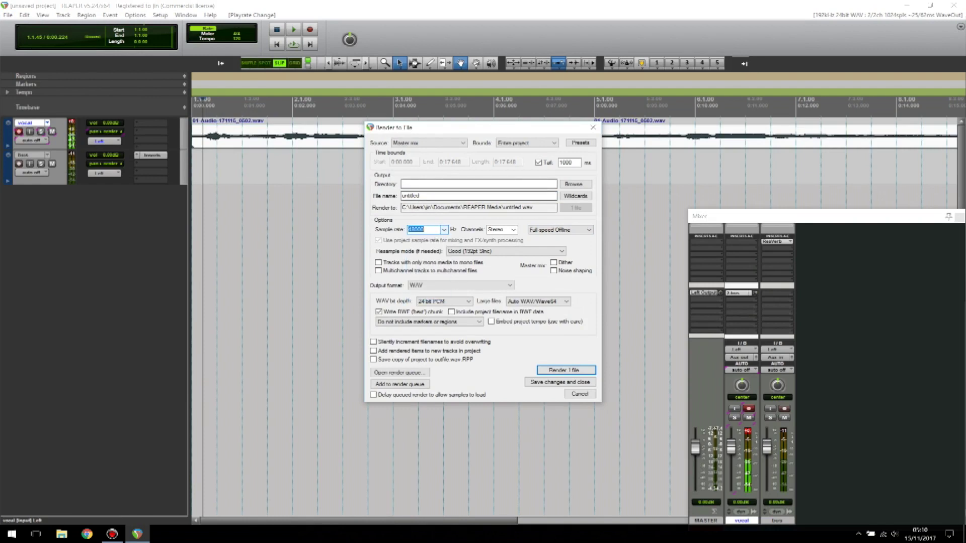
# - Check the output path and resample modes, and render the entire project's master mix to untitled.wav as 24-bit stereo WAV
pyautogui.moveTo(533, 207); pyautogui.dragTo(420, 208)
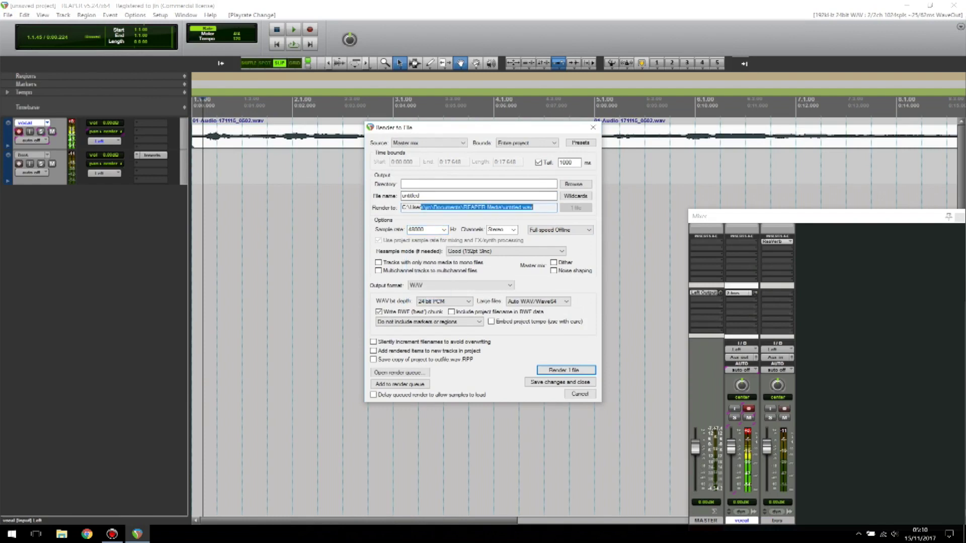
pyautogui.click(498, 207)
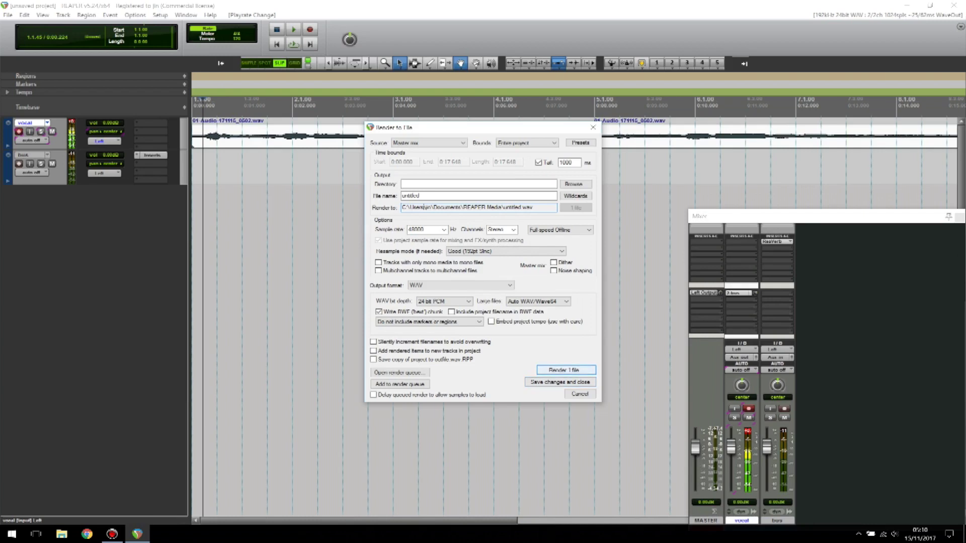
pyautogui.click(506, 251)
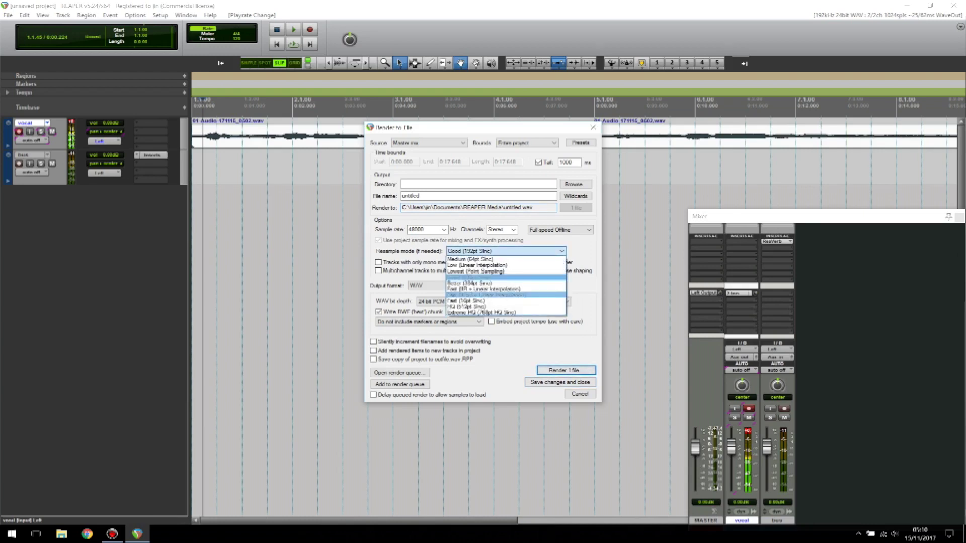
pyautogui.press('Return')
pyautogui.press('Return')
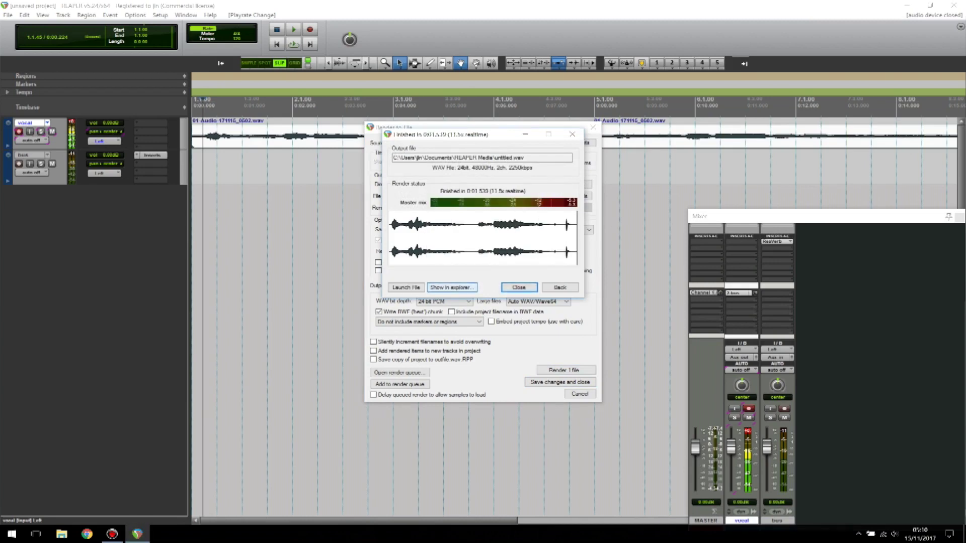
# - Show the rendered untitled.wav in its folder, and close the folder and the render windows
pyautogui.click(452, 287)
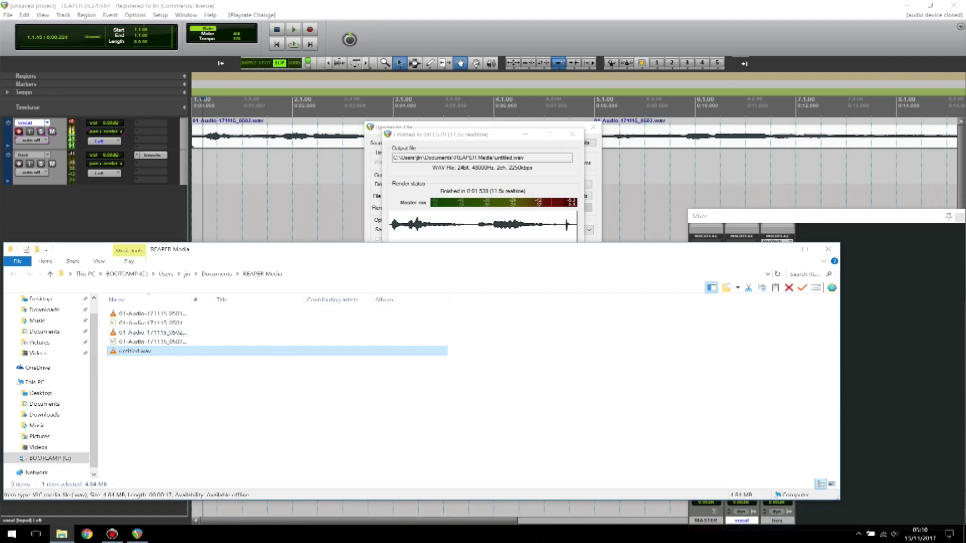
pyautogui.click(828, 249)
pyautogui.click(519, 287)
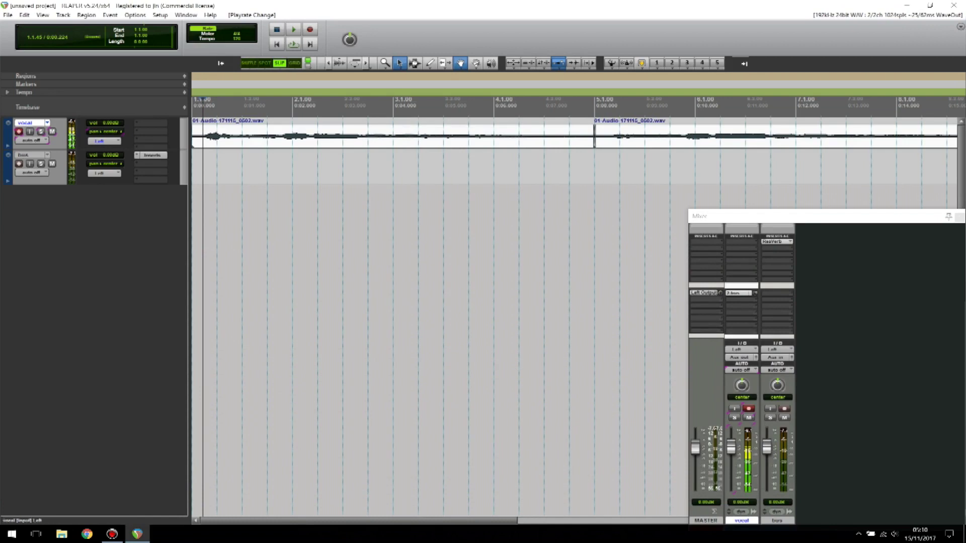
pyautogui.click(160, 15)
pyautogui.moveTo(109, 15)
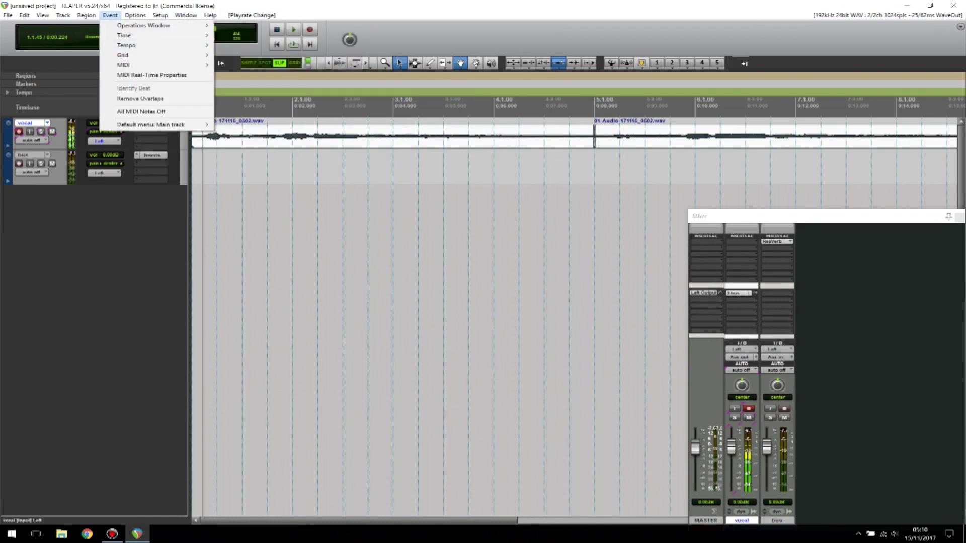
pyautogui.moveTo(881, 216); pyautogui.dragTo(880, 210)
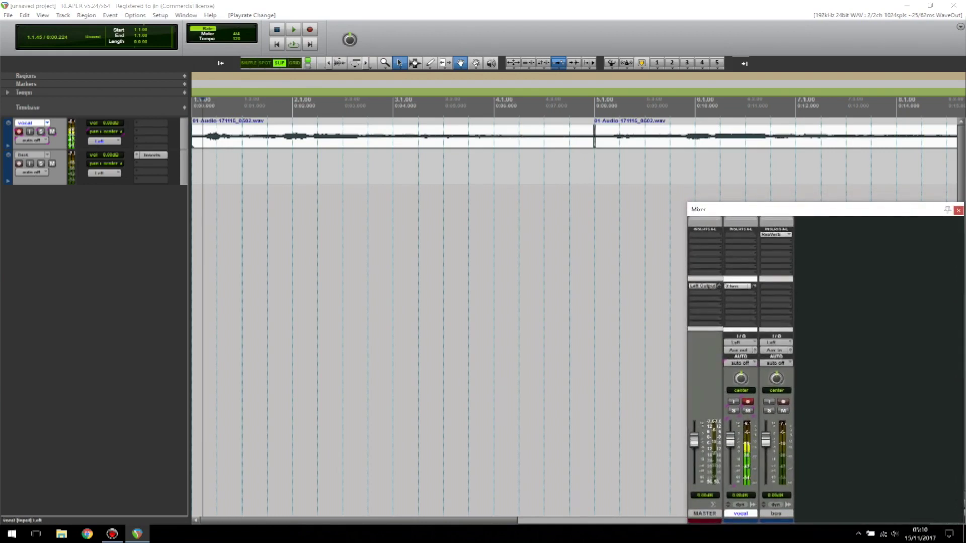
# - Set the vocal track's custom color to the bright yellow basic color (Red 255, Green 255, Blue 0)
pyautogui.click(250, 135)
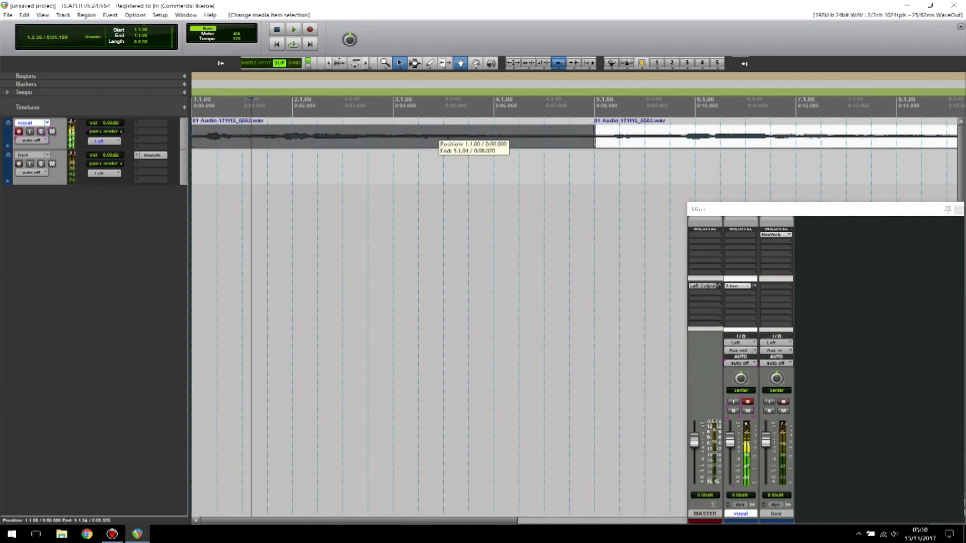
pyautogui.click(424, 139)
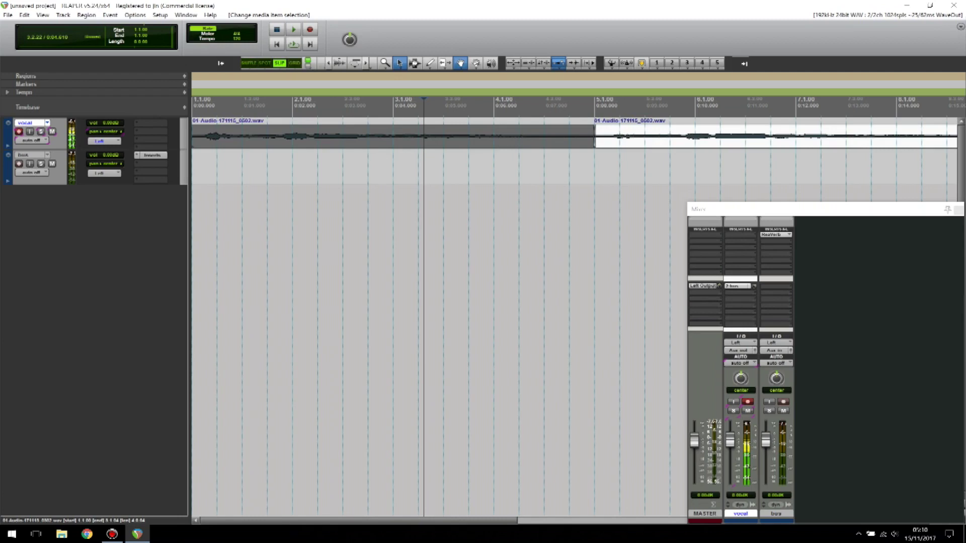
pyautogui.rightClick(65, 140)
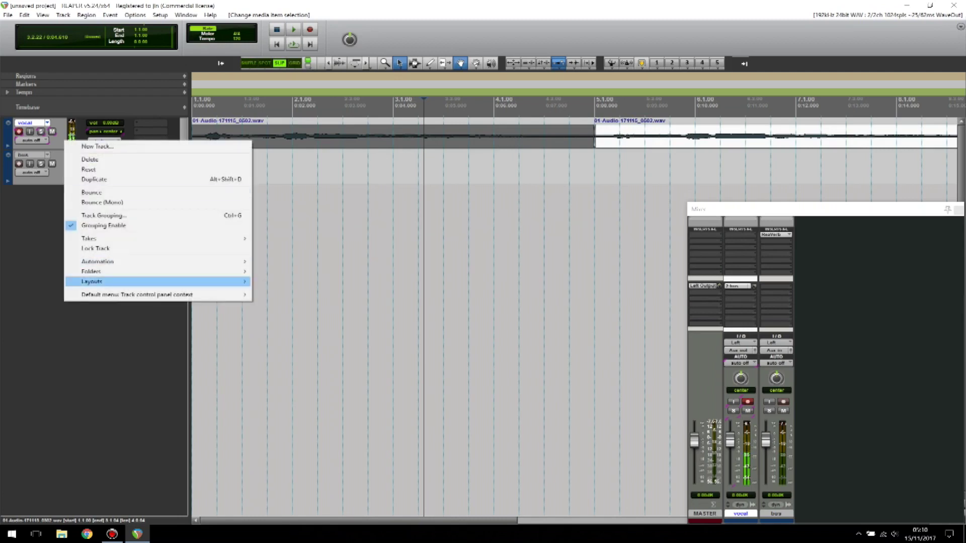
pyautogui.moveTo(151, 294)
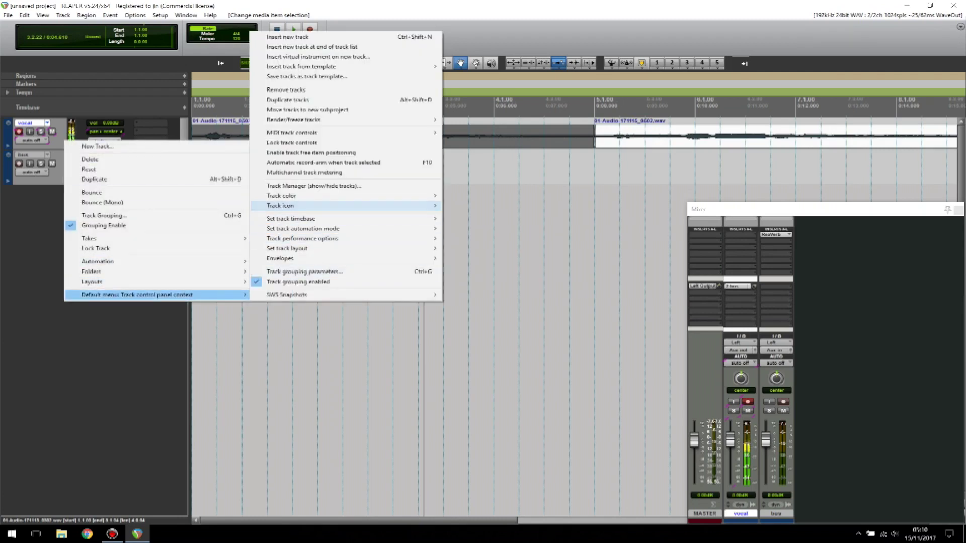
pyautogui.moveTo(352, 196)
pyautogui.click(493, 196)
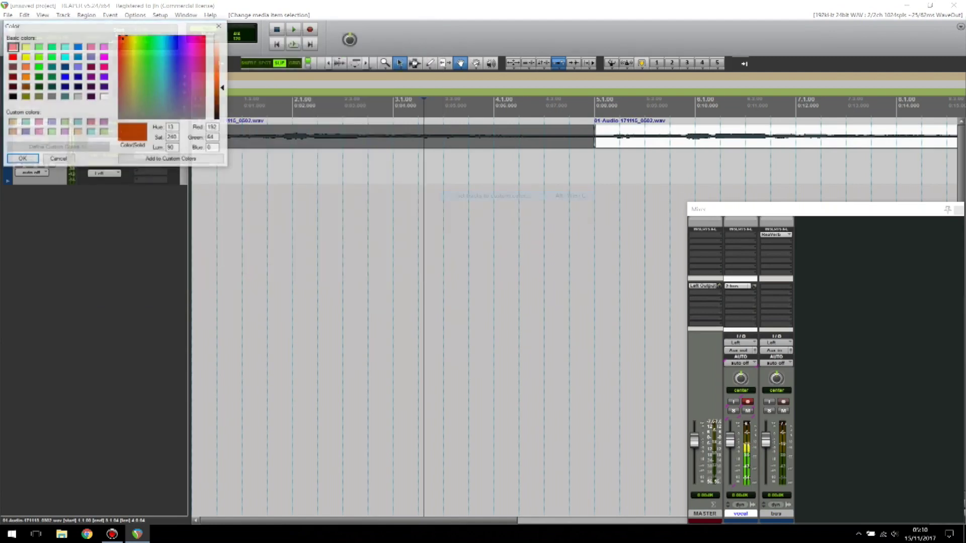
pyautogui.click(26, 57)
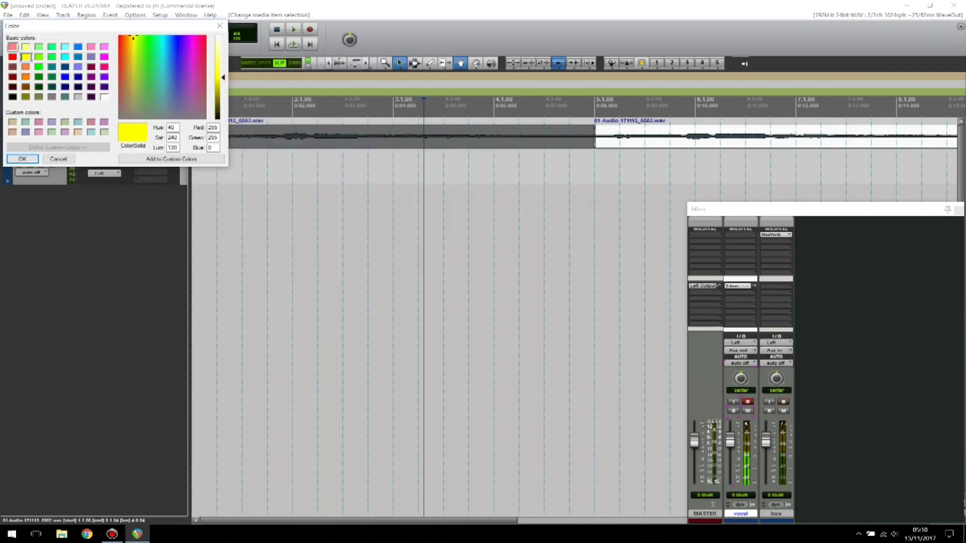
pyautogui.press('Return')
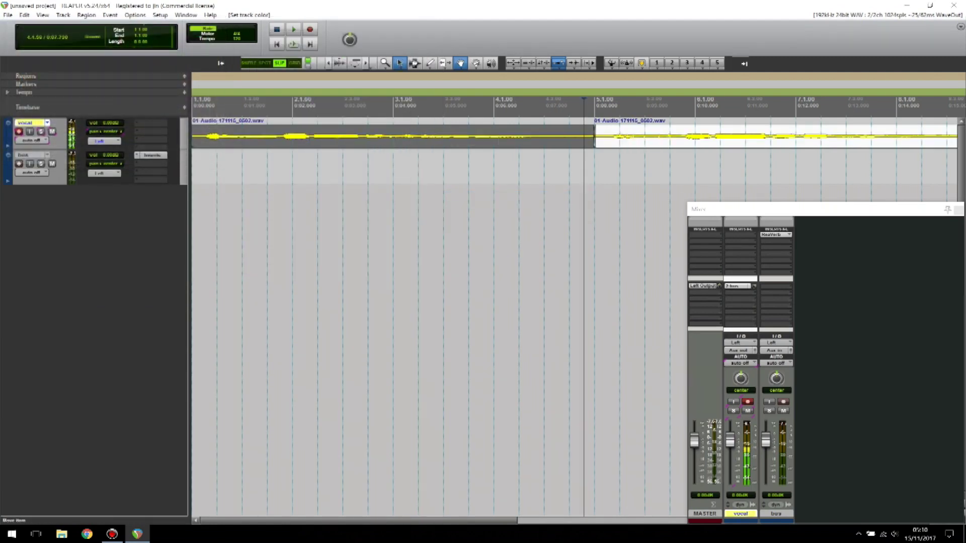
pyautogui.click(672, 138)
pyautogui.click(371, 166)
pyautogui.click(349, 138)
pyautogui.click(278, 134)
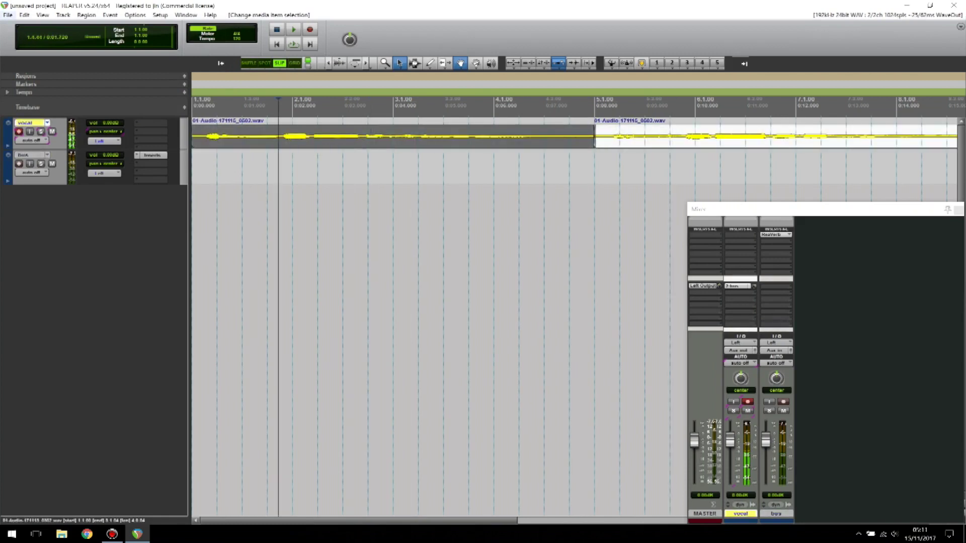
pyautogui.click(7, 14)
pyautogui.press('Escape')
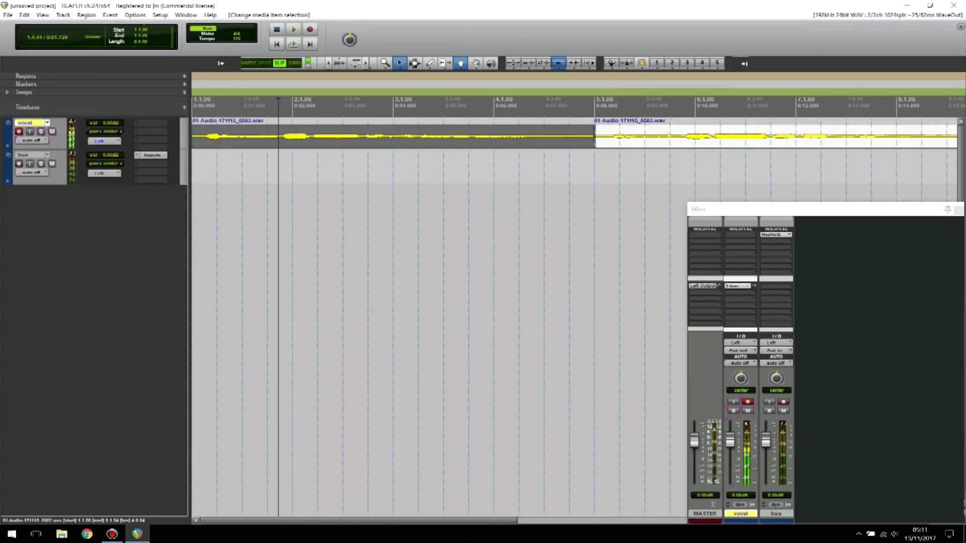